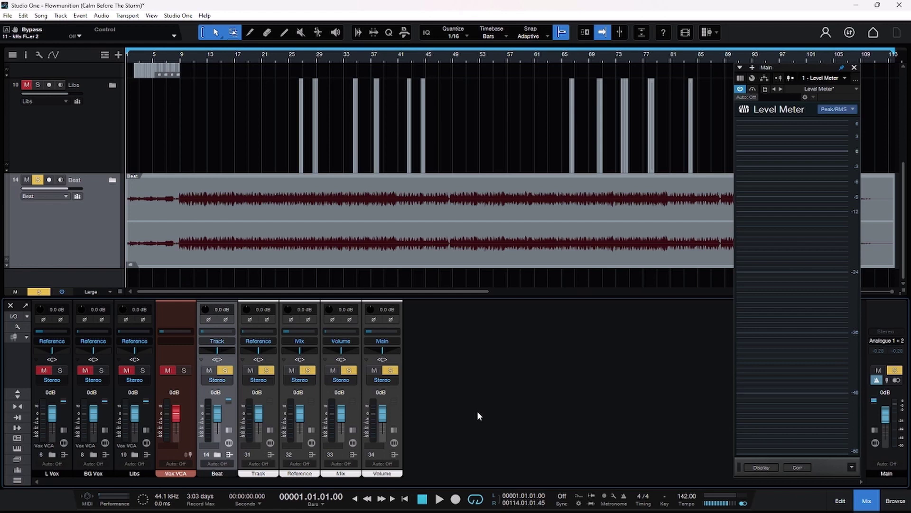
- Audition the soloed Beat track without processing, and open the Multipass plugin from its inserts
key(space)
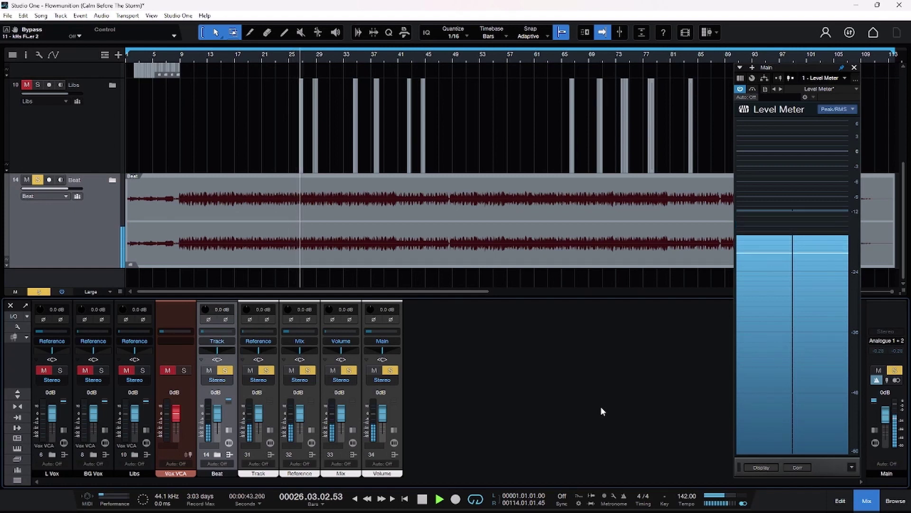
key(space)
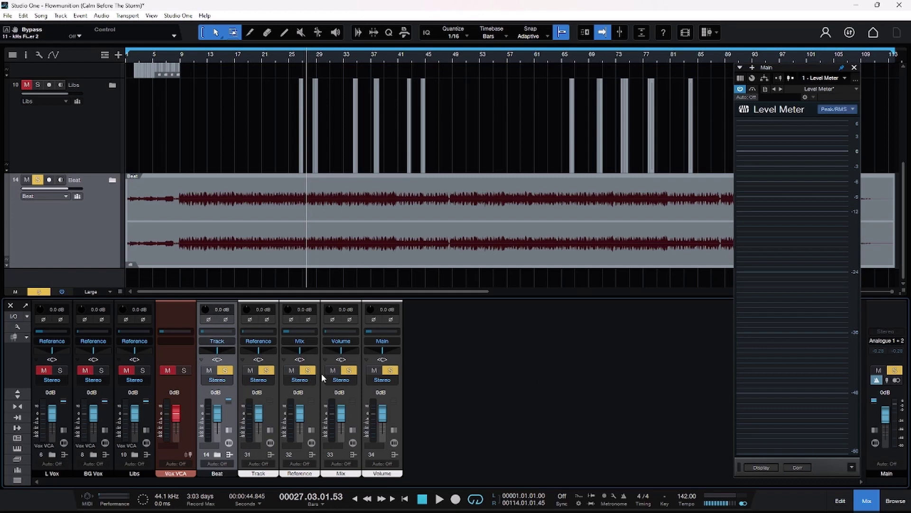
click(19, 394)
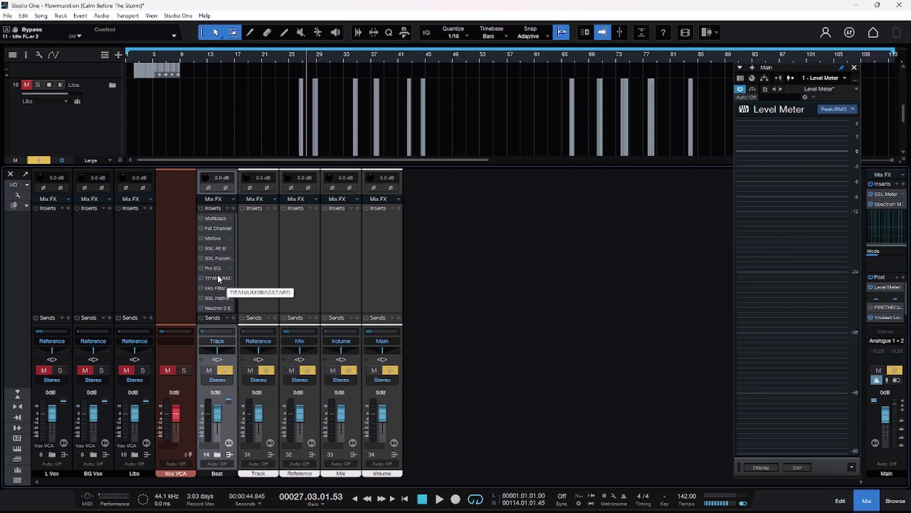
click(216, 219)
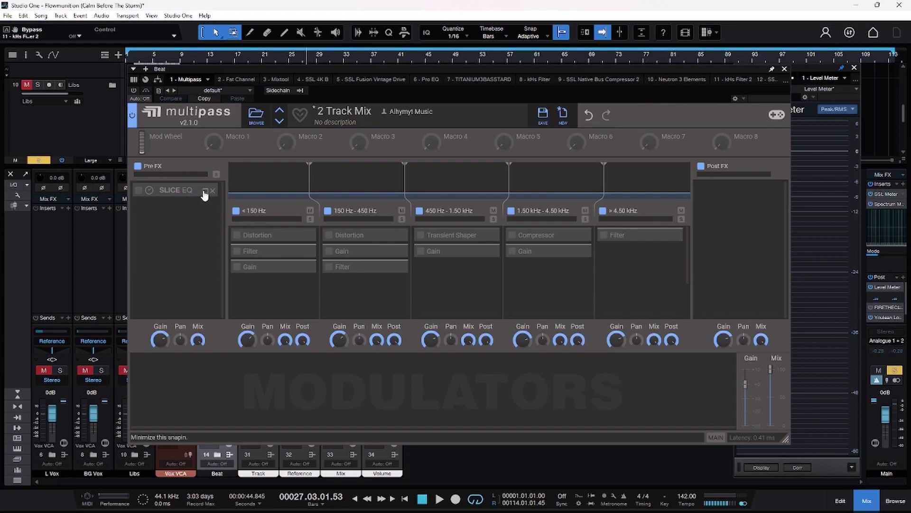
- Enable the Slice EQ in the Pre FX section and review its peak filter settings in the editor
click(206, 191)
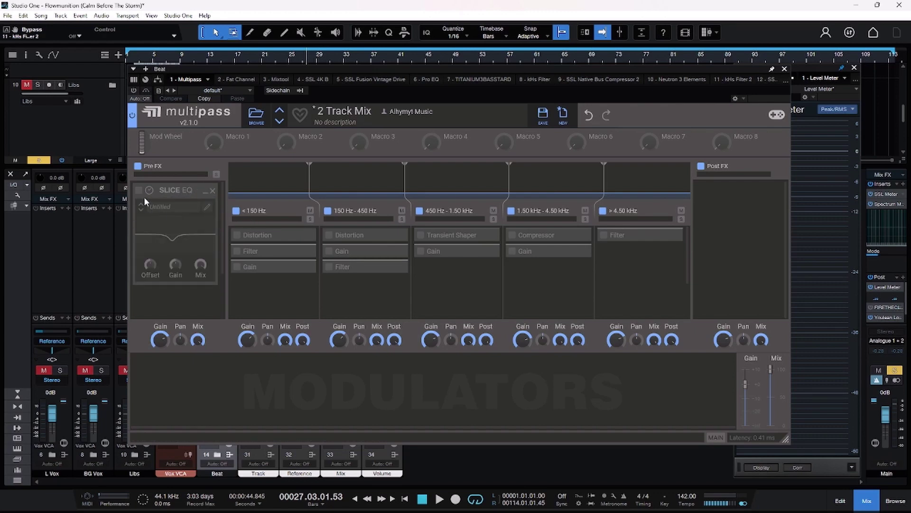
click(209, 208)
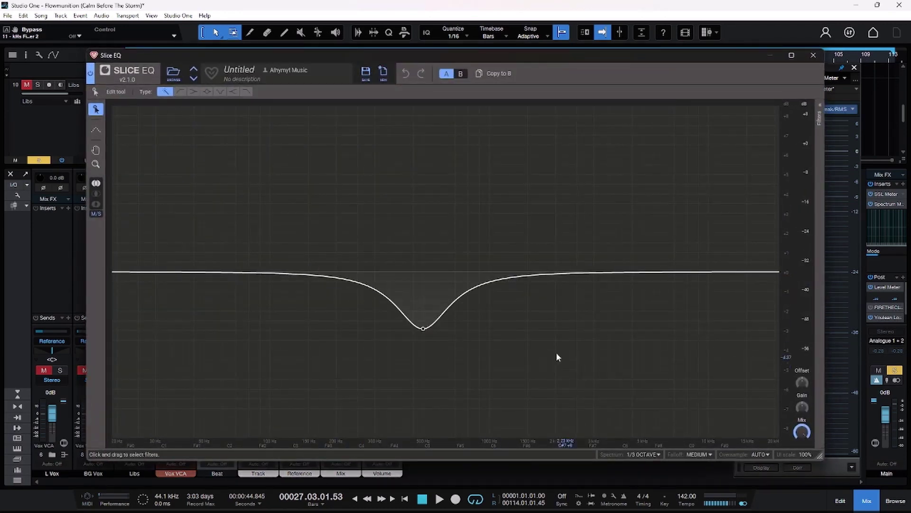
click(816, 147)
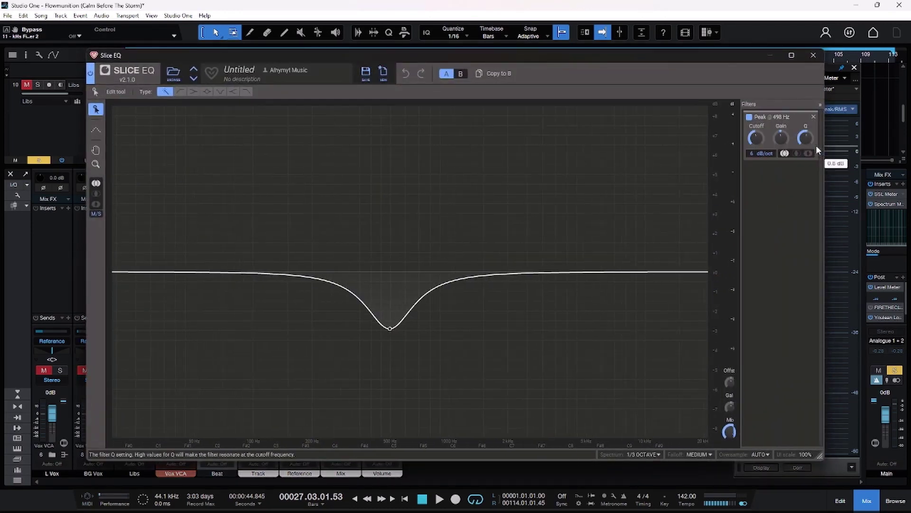
click(813, 57)
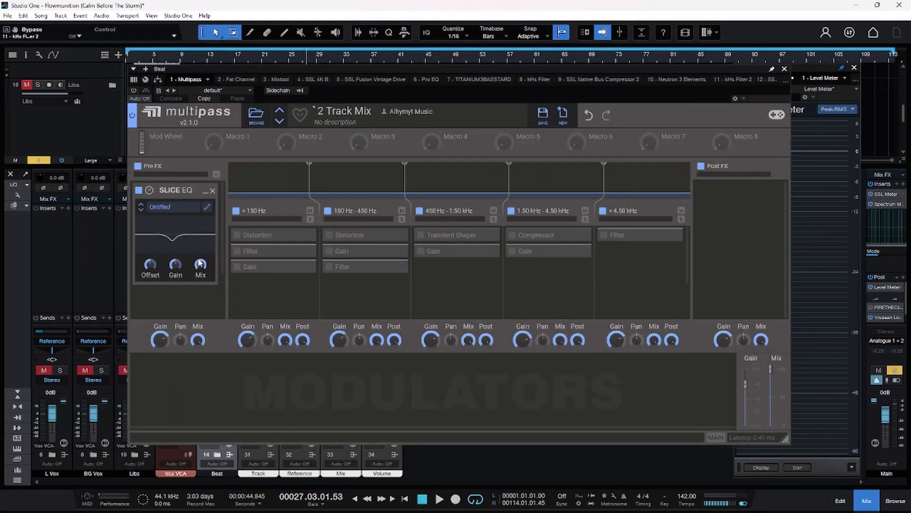
click(207, 193)
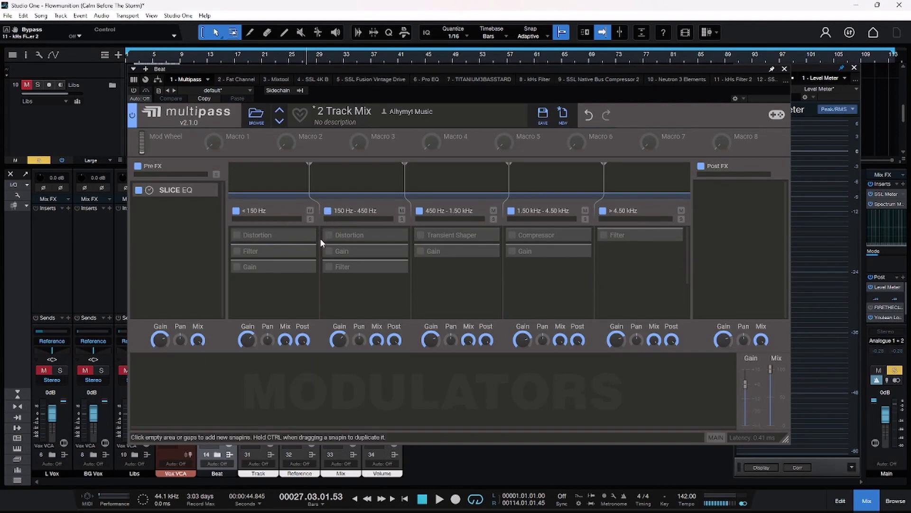
- Play the beat with Multipass active and compare the sound with Slice EQ off and on, leaving it enabled
key(space)
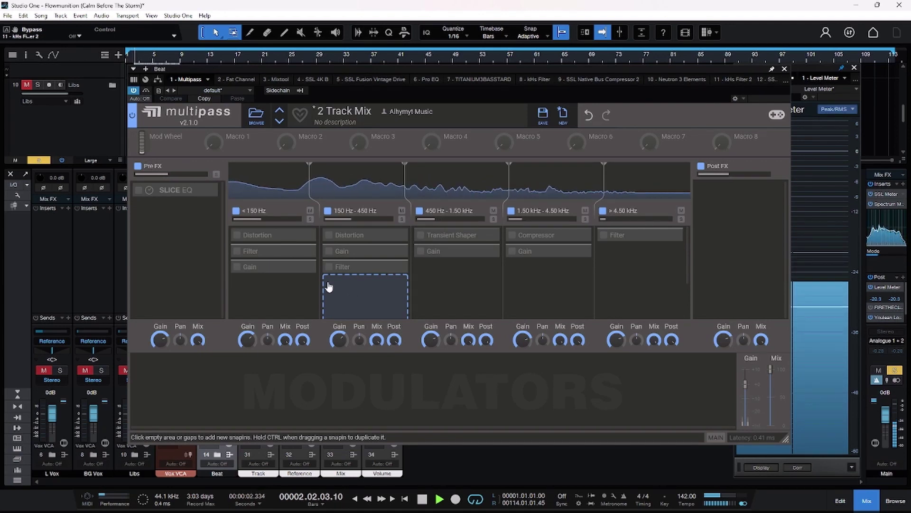
click(139, 191)
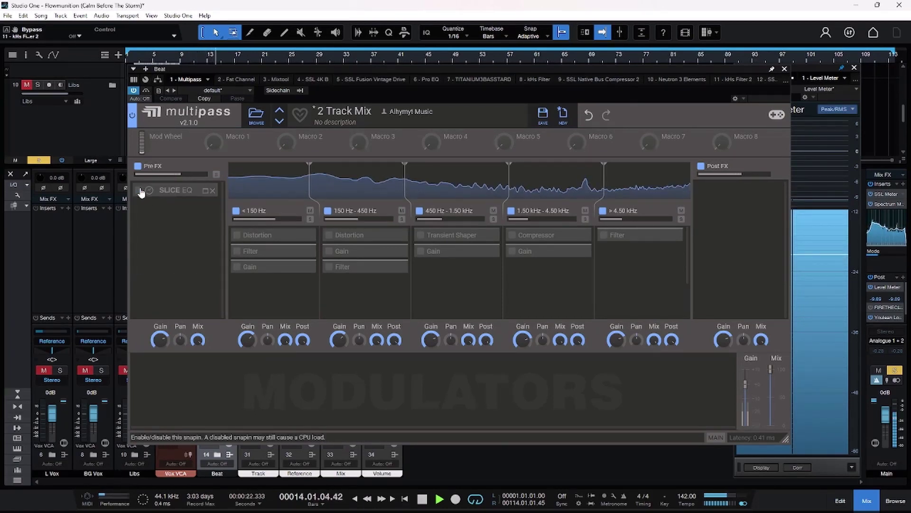
click(139, 190)
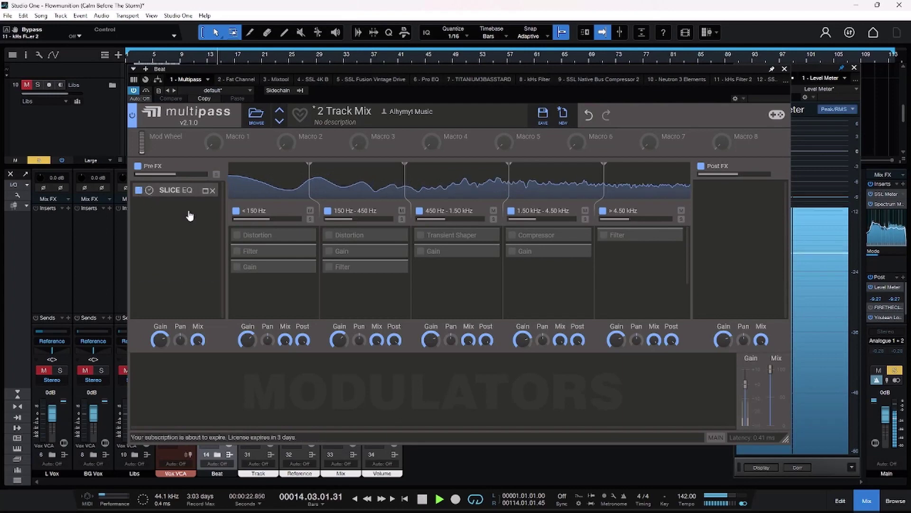
- Enable and expand the Distortion, Filter and Gain snapins in the band below 150 Hz
click(237, 252)
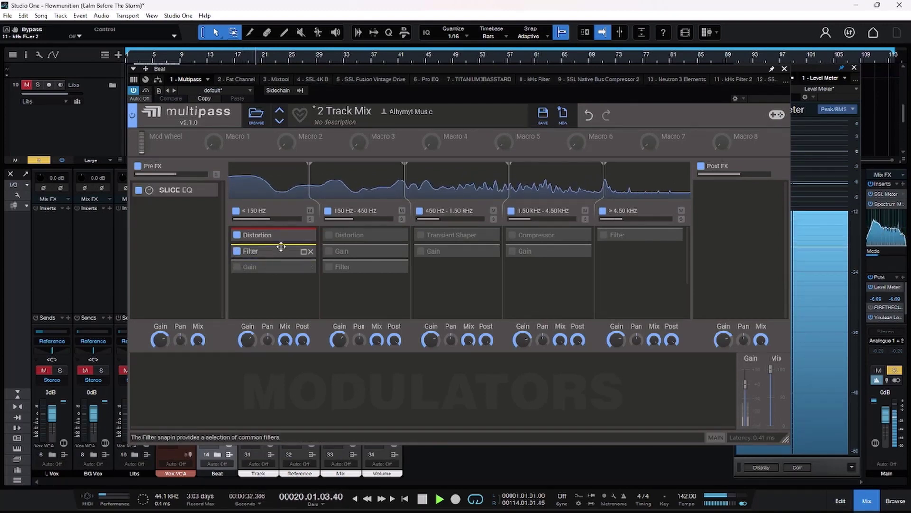
click(303, 240)
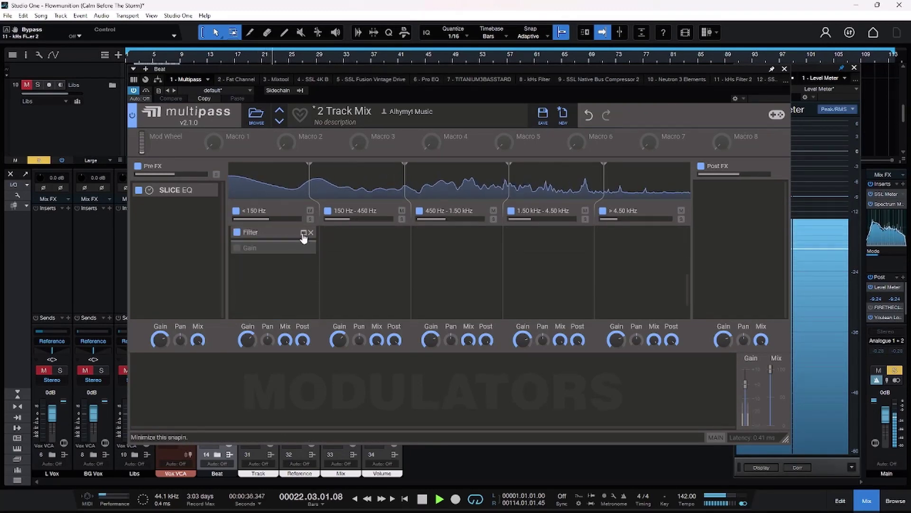
click(303, 233)
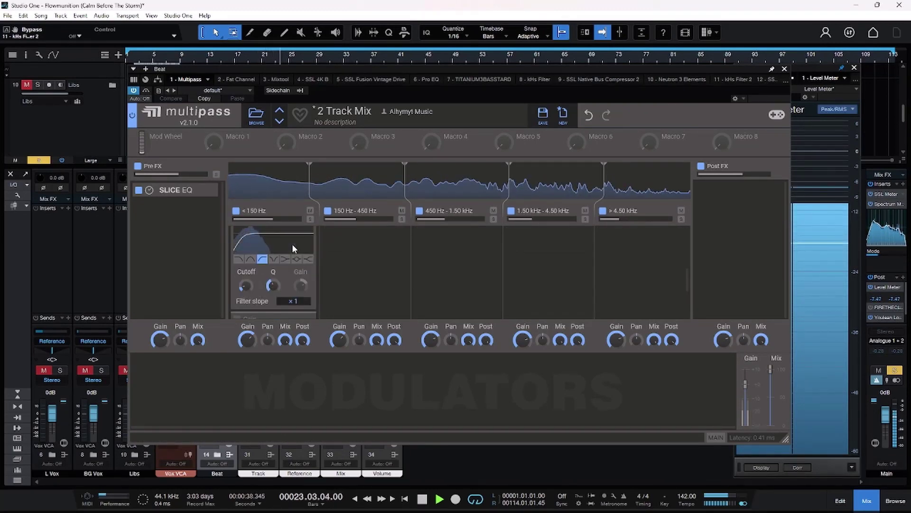
key(Delete)
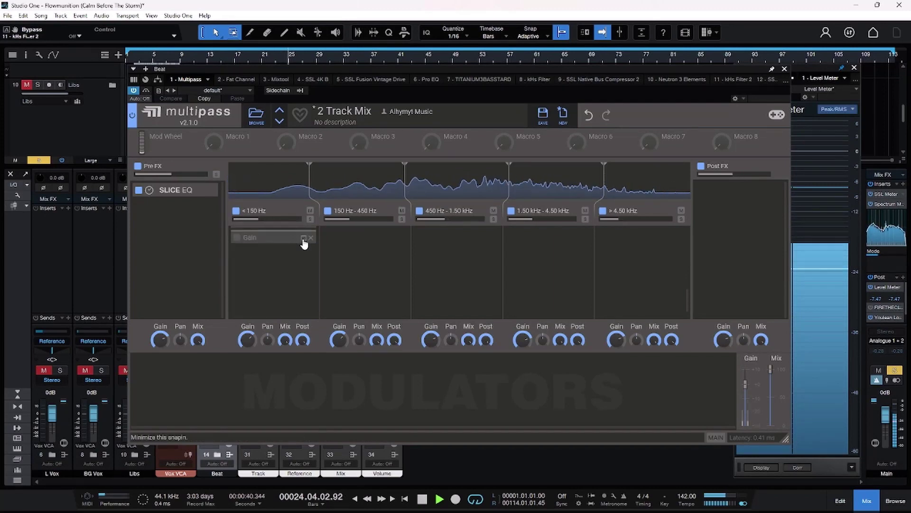
click(238, 240)
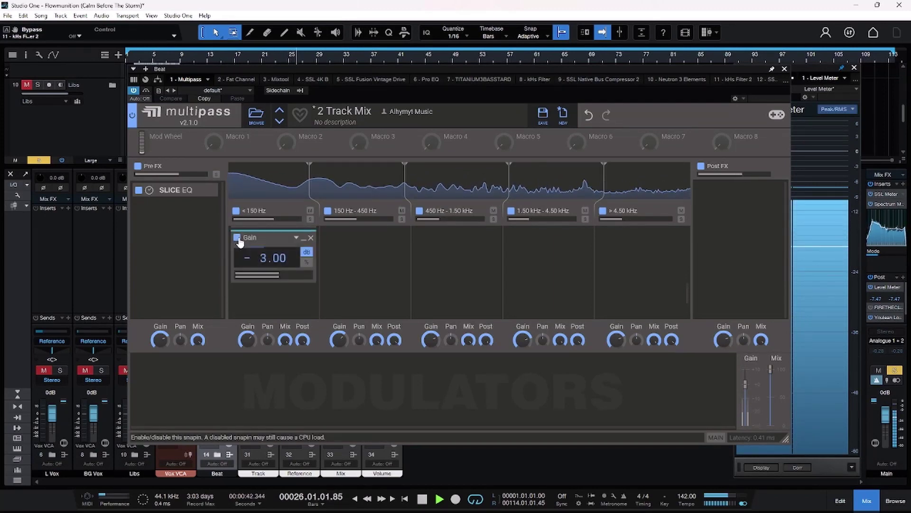
key(ctrl+z)
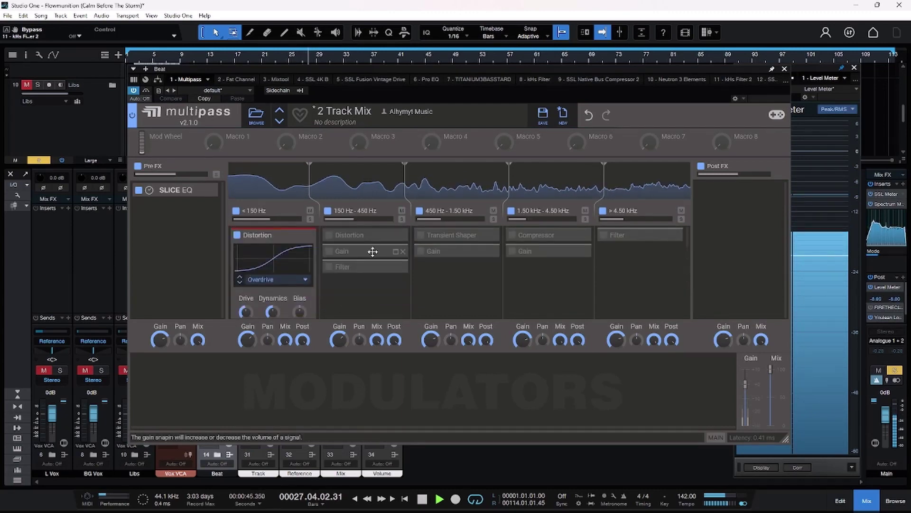
- Enable and expand the Distortion snapin in the 150 Hz - 450 Hz band
click(396, 236)
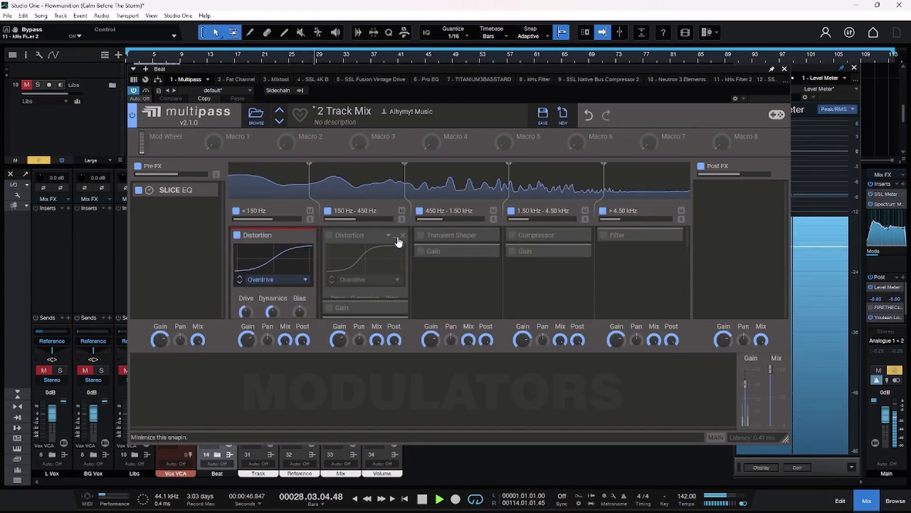
click(328, 234)
scroll(373, 234, down, 1)
scroll(373, 234, down, 3)
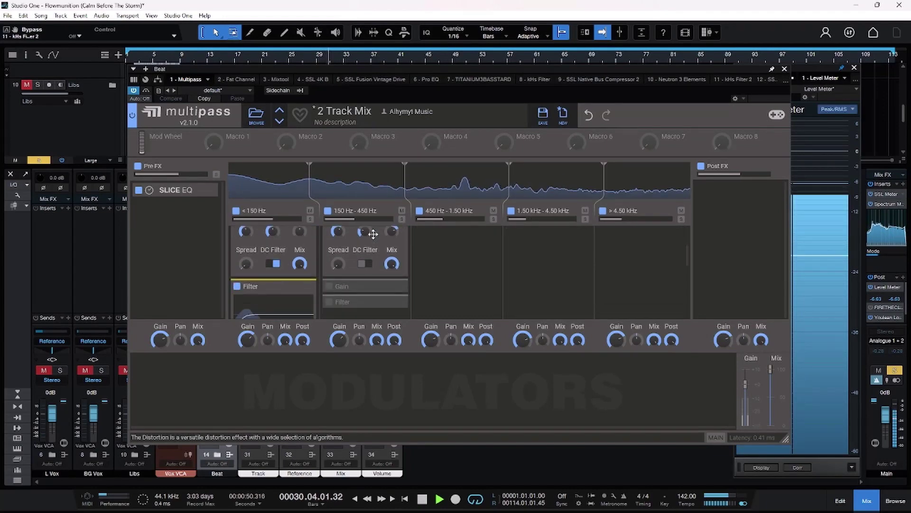
- Enable and expand the Gain and Filter snapins in the 150 Hz - 450 Hz band
click(329, 260)
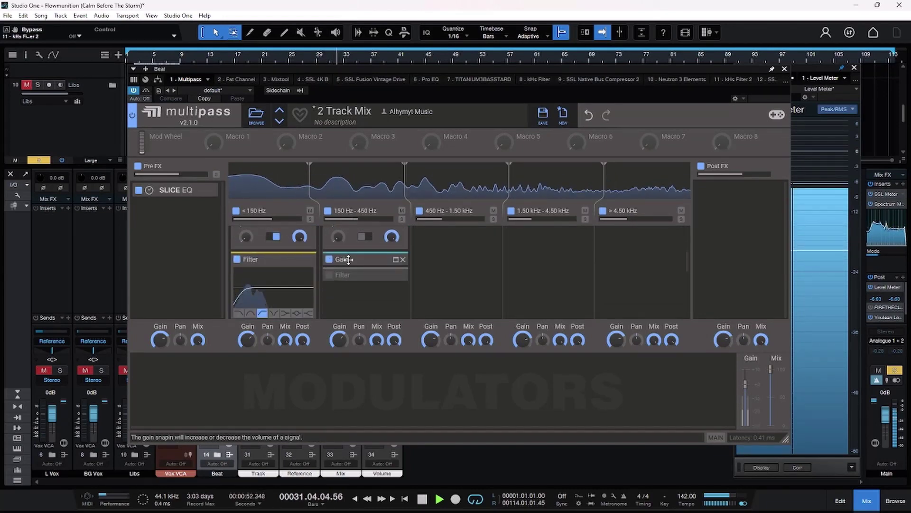
click(396, 259)
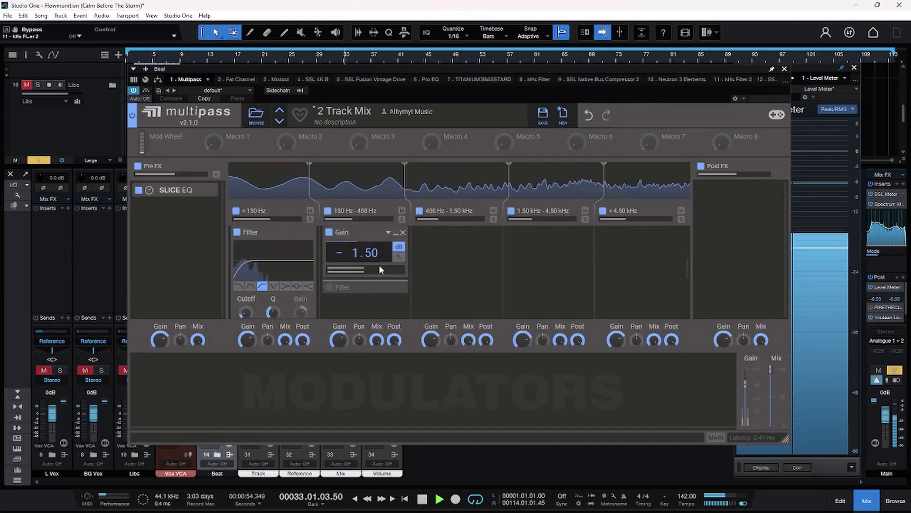
scroll(378, 264, down, 2)
click(329, 259)
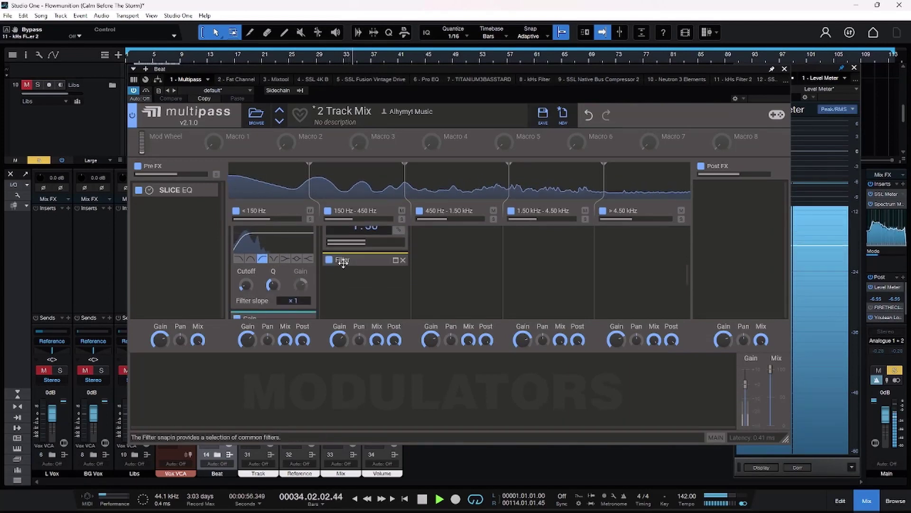
click(396, 262)
scroll(391, 267, down, 2)
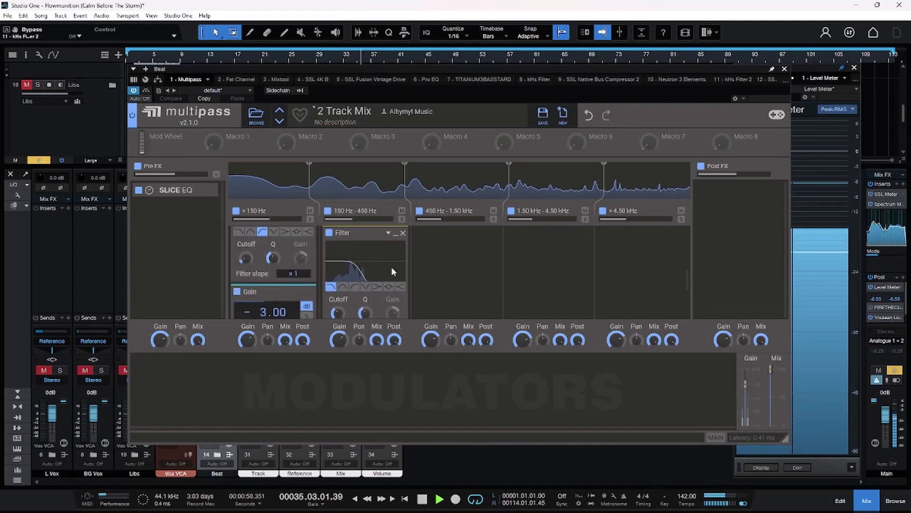
- Enable and expand the Transient Shaper and Gain snapins in the 450 Hz - 1.50 kHz band
scroll(450, 253, up, 3)
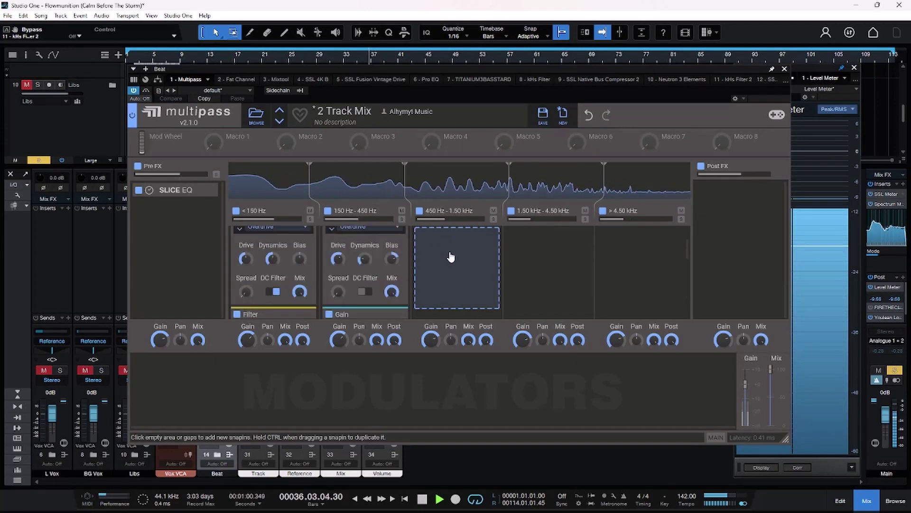
click(482, 239)
scroll(486, 258, down, 2)
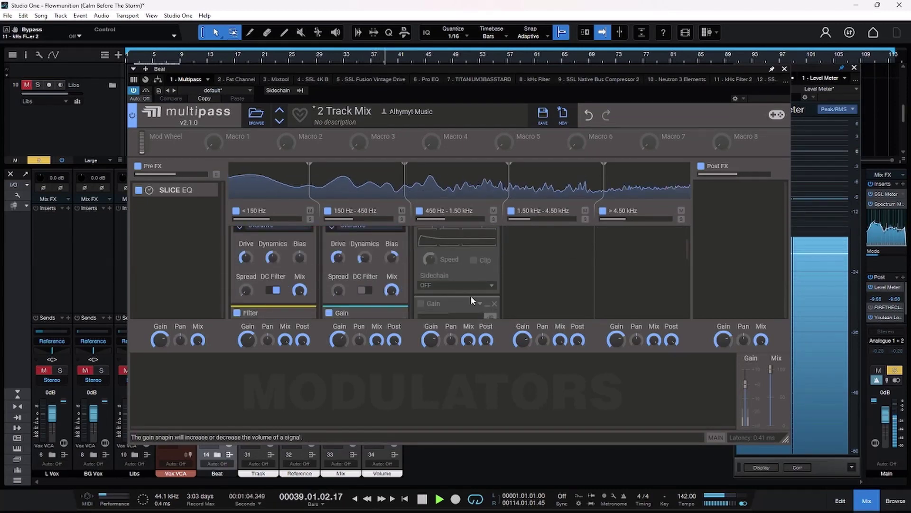
scroll(446, 273, up, 2)
click(421, 236)
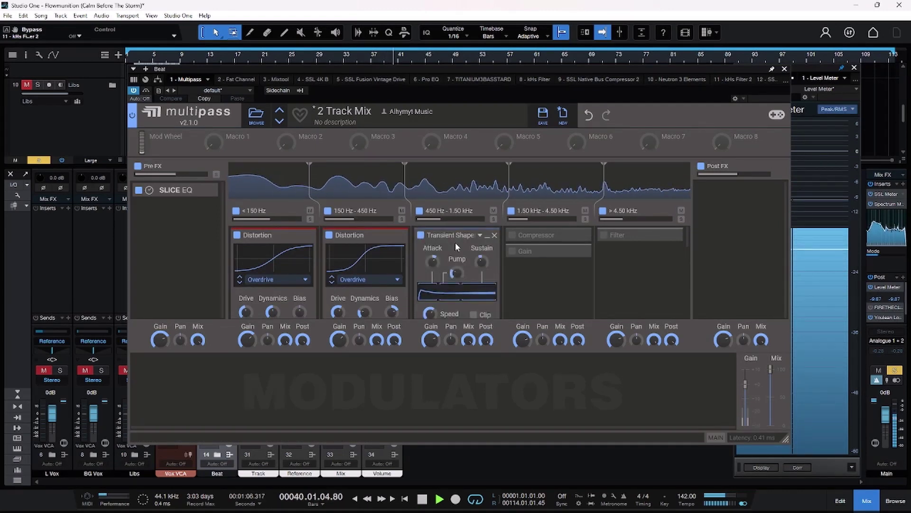
scroll(462, 275, down, 3)
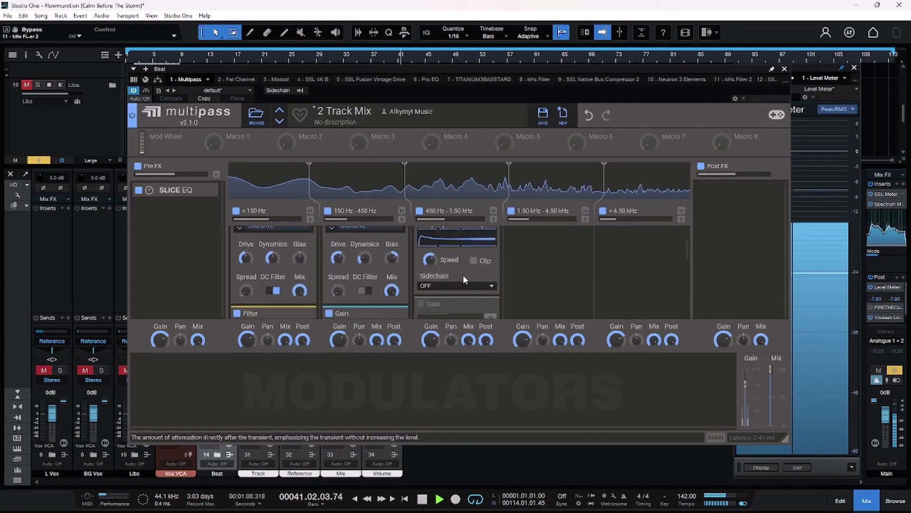
click(421, 249)
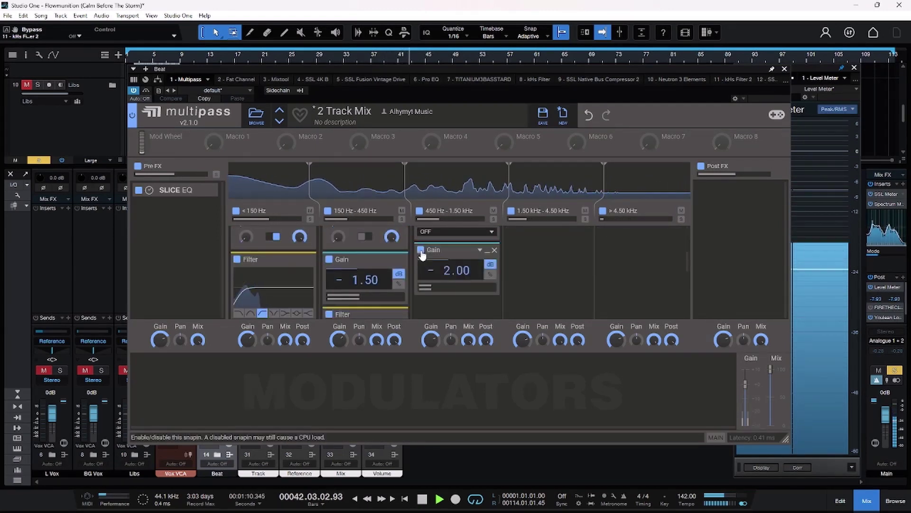
- Expand the Compressor in the 1.50 kHz - 4.50 kHz band and compare it off and on, leaving it enabled
drag(458, 252, 573, 249)
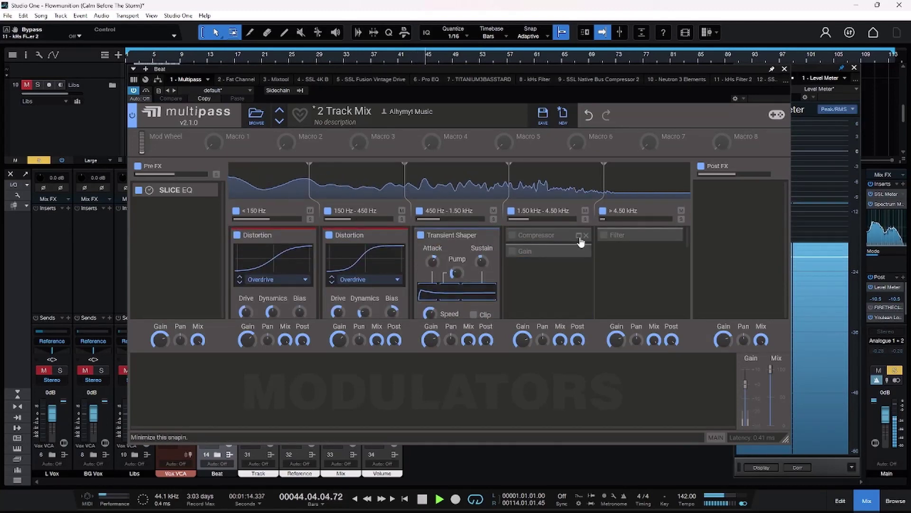
click(579, 236)
click(511, 236)
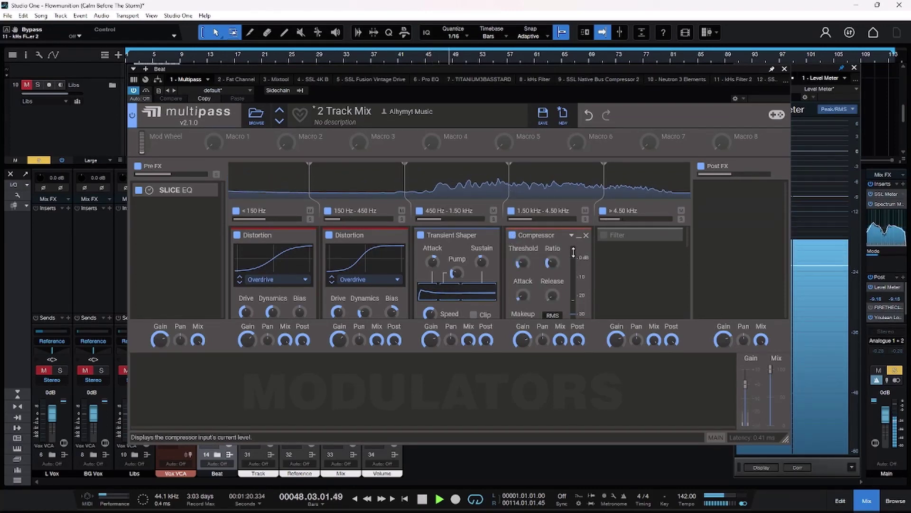
click(512, 235)
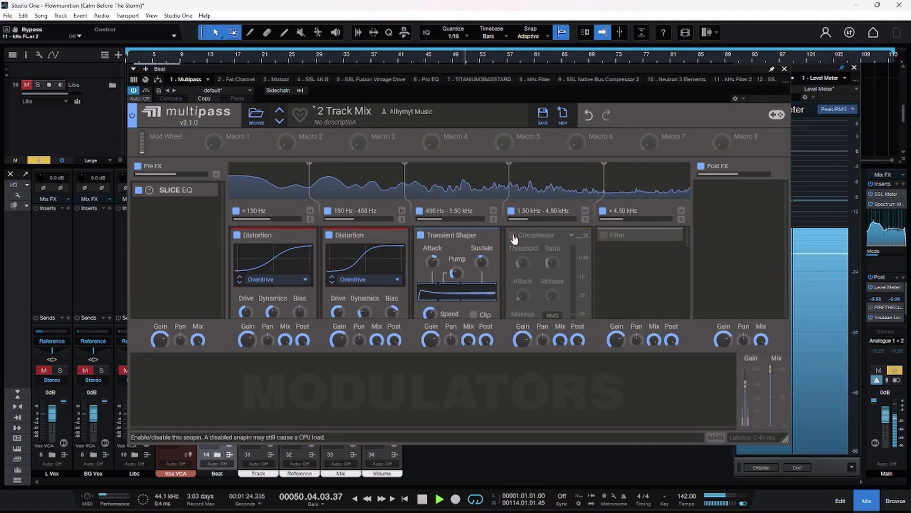
click(512, 235)
- Expand and enable the Gain snapin below the Compressor in the 1.50 kHz - 4.50 kHz band
scroll(541, 279, down, 3)
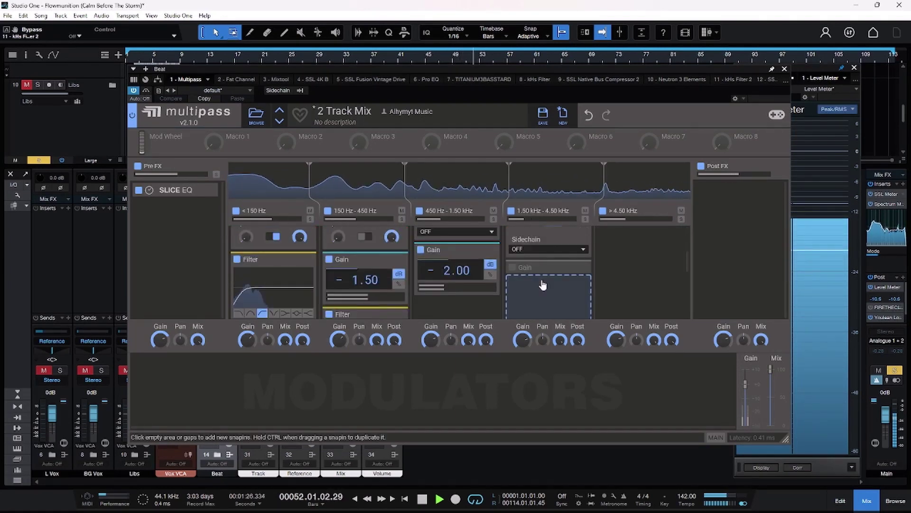
click(579, 269)
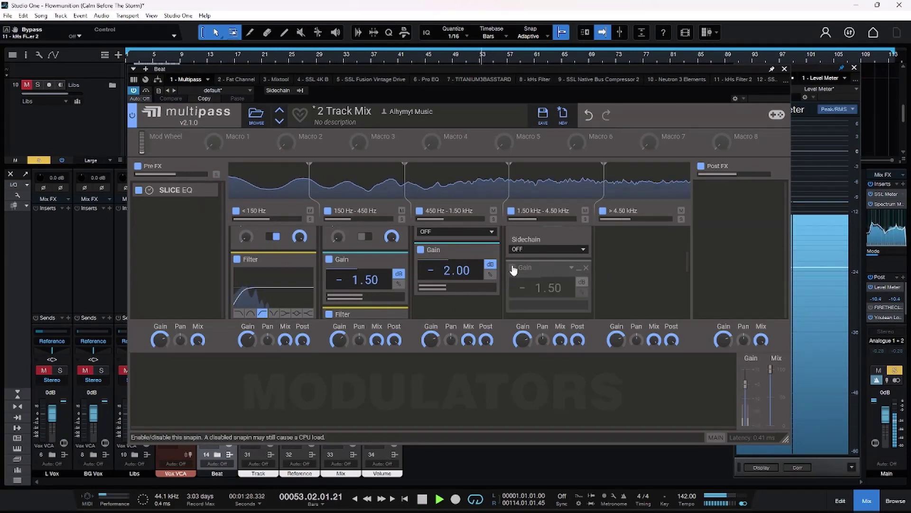
click(512, 268)
scroll(626, 264, up, 3)
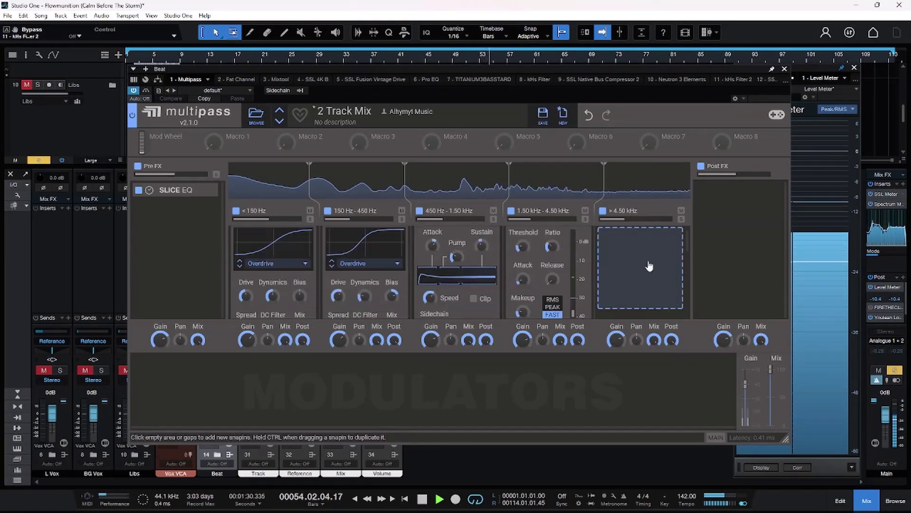
- Enable and expand the Filter snapin in the > 4.50 kHz band and expand the Slice EQ in Pre FX
drag(611, 234, 671, 239)
click(671, 237)
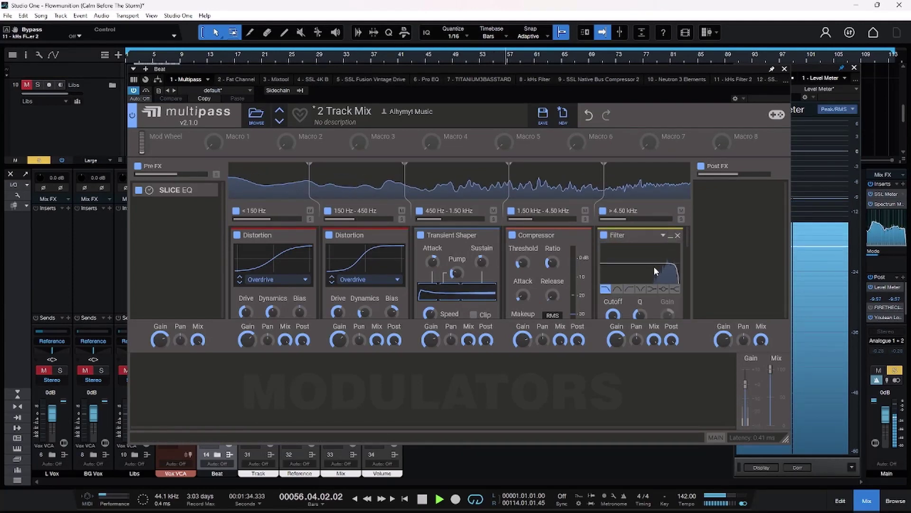
scroll(653, 266, down, 2)
scroll(654, 266, up, 2)
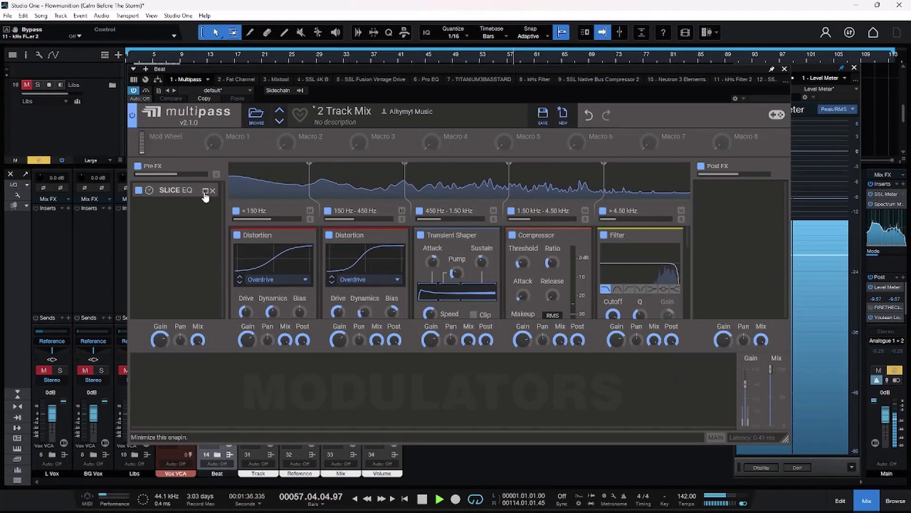
click(209, 189)
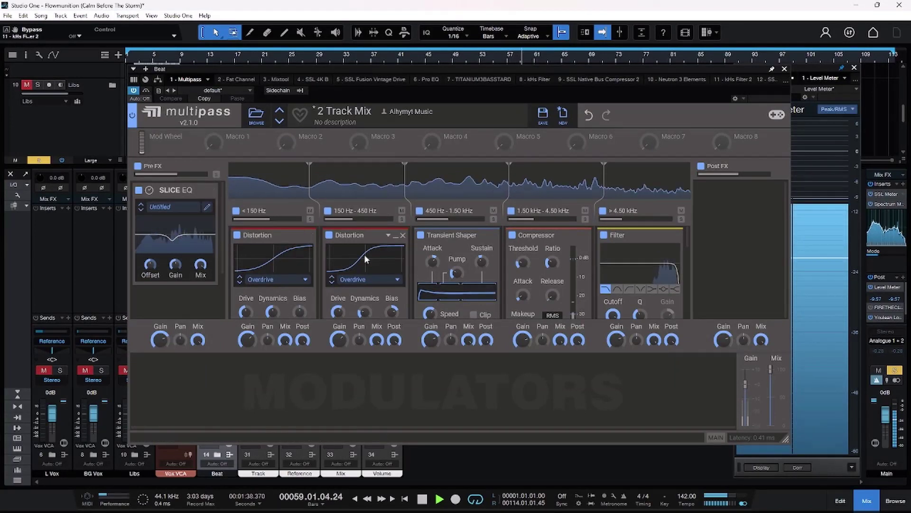
- Compare the Beat with Multipass bypassed and active, leaving it active, and collapse all its snapins
click(146, 90)
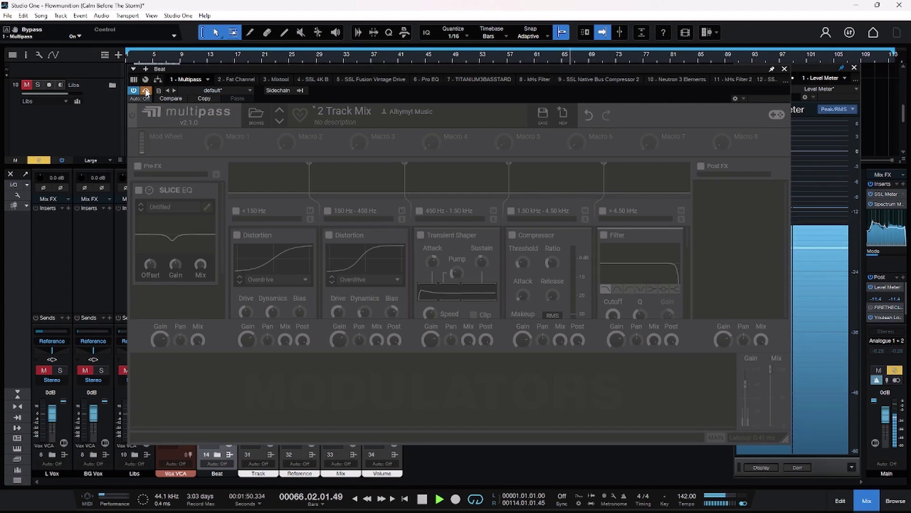
click(146, 90)
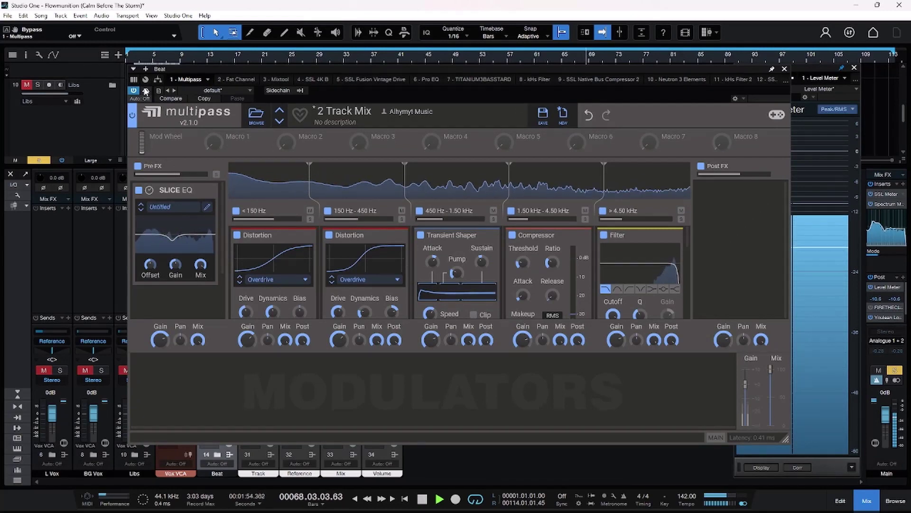
key(space)
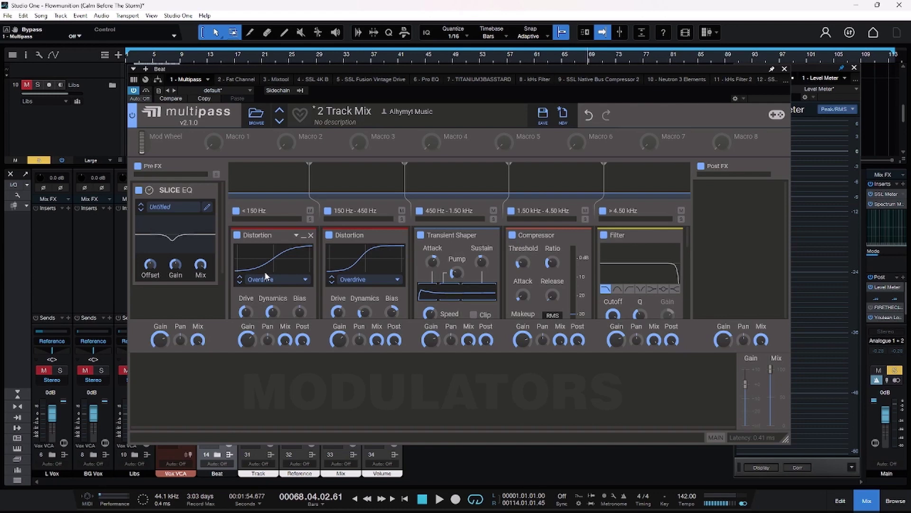
click(304, 236)
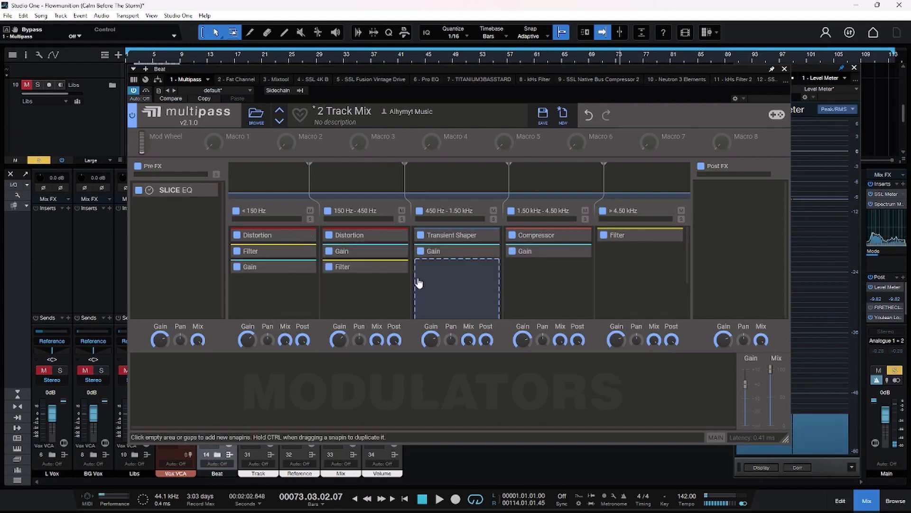
- Activate the Mixtool and Fat Channel inserts on the Beat channel and play the song through them
click(237, 80)
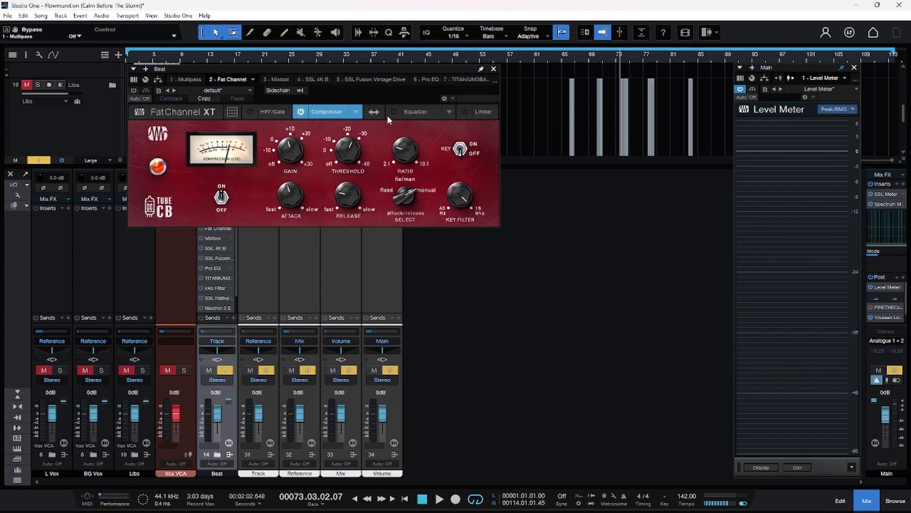
click(285, 80)
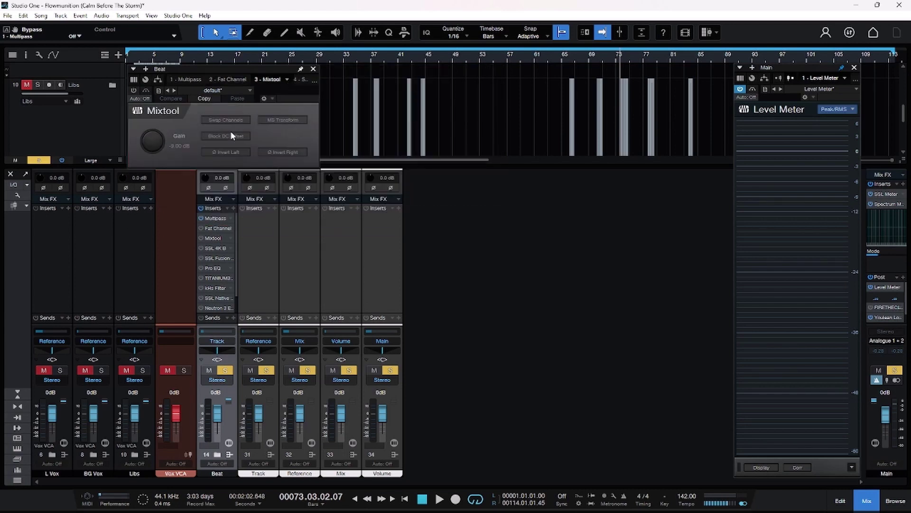
click(134, 90)
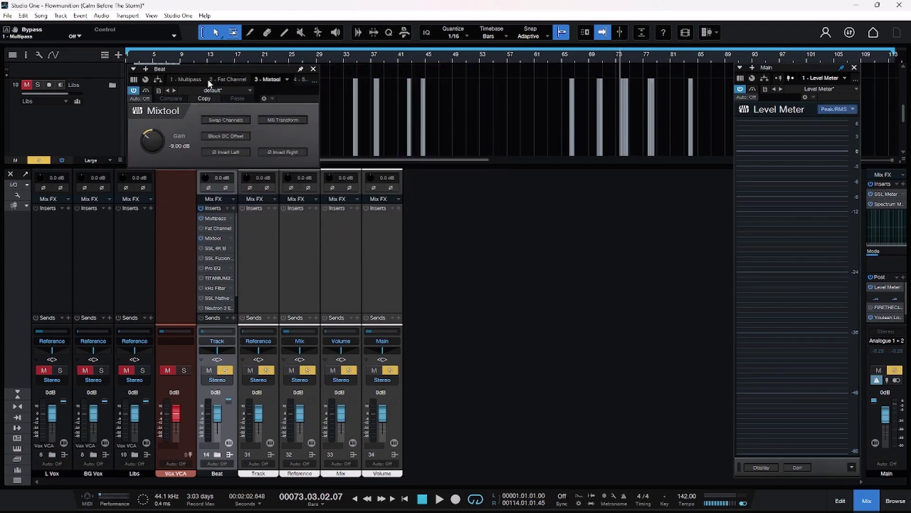
click(232, 79)
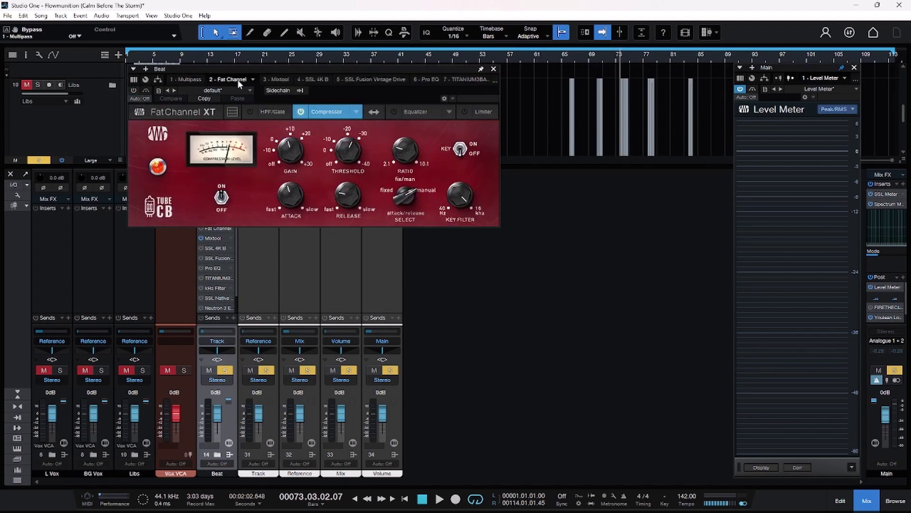
key(space)
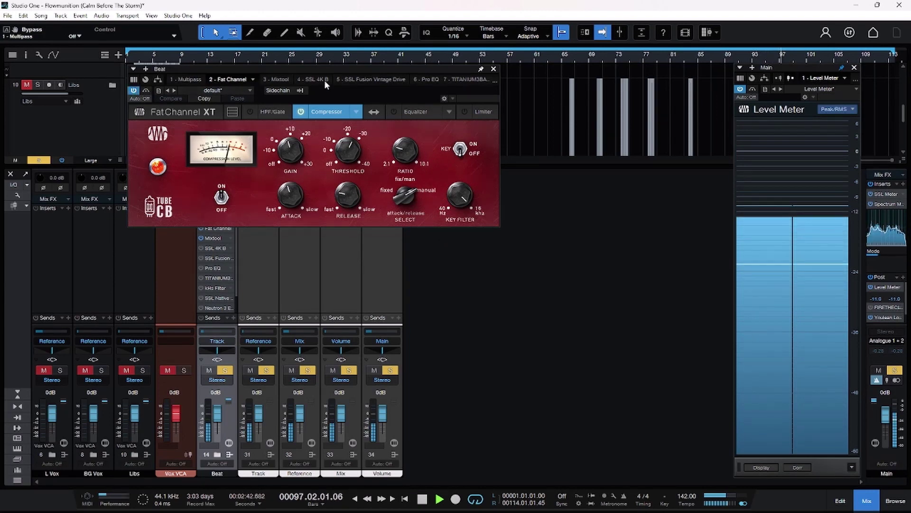
- Play the Beat from about bar 21 and compare it with all its inserts off and on, leaving them on
click(494, 69)
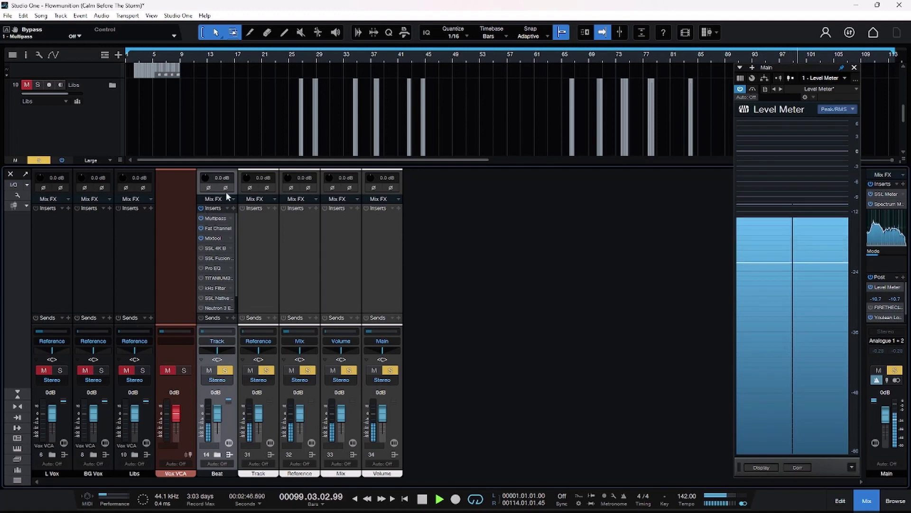
click(269, 60)
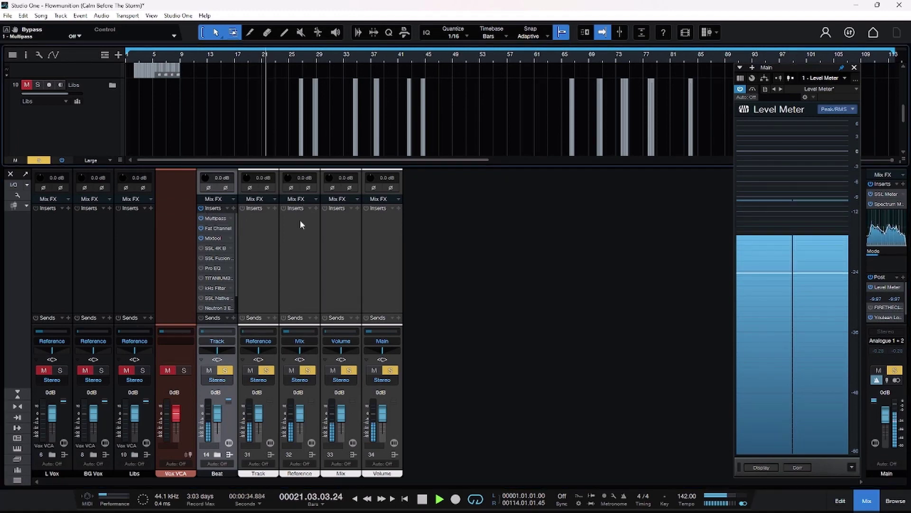
click(232, 409)
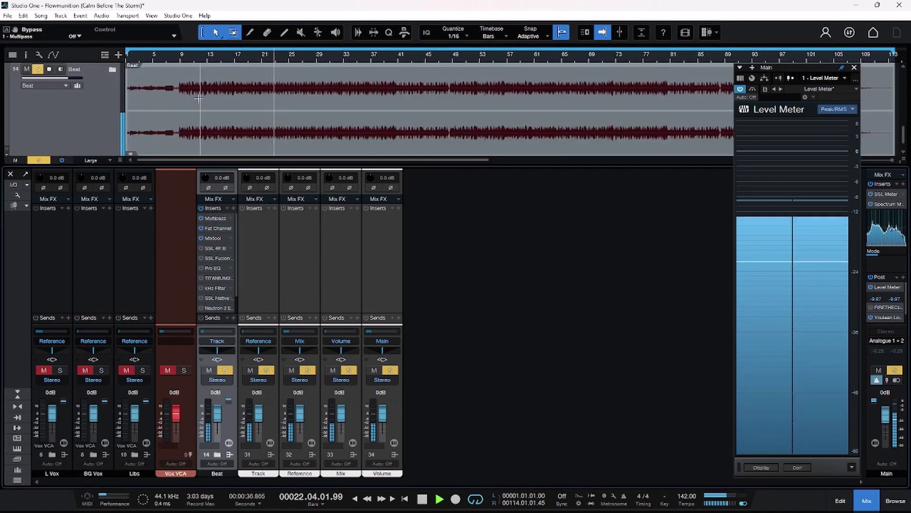
click(201, 208)
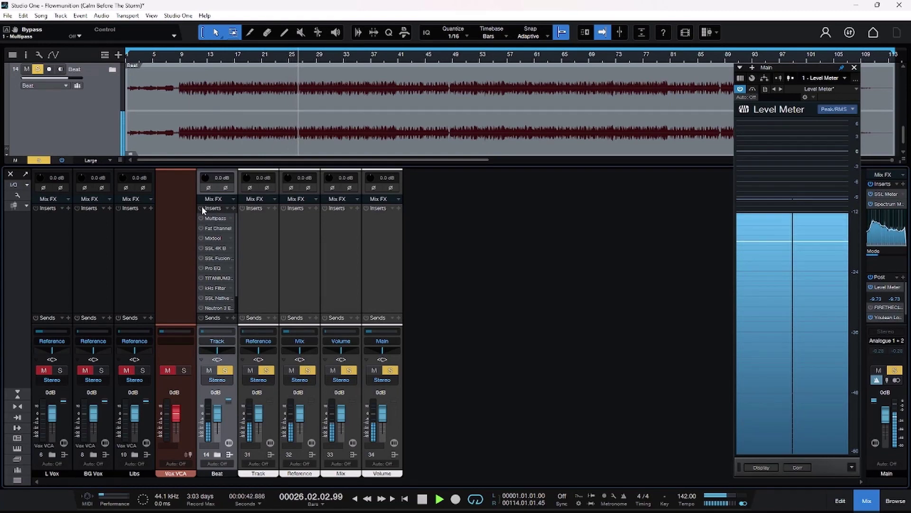
click(201, 208)
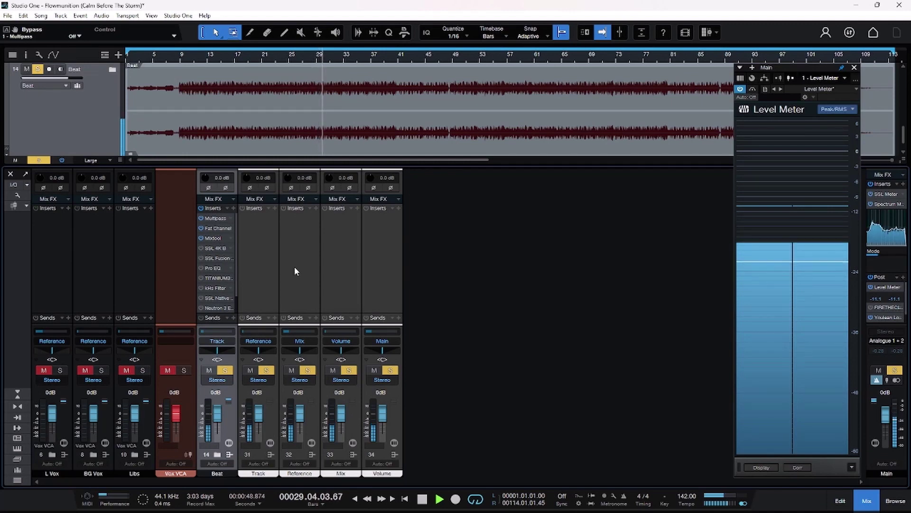
key(space)
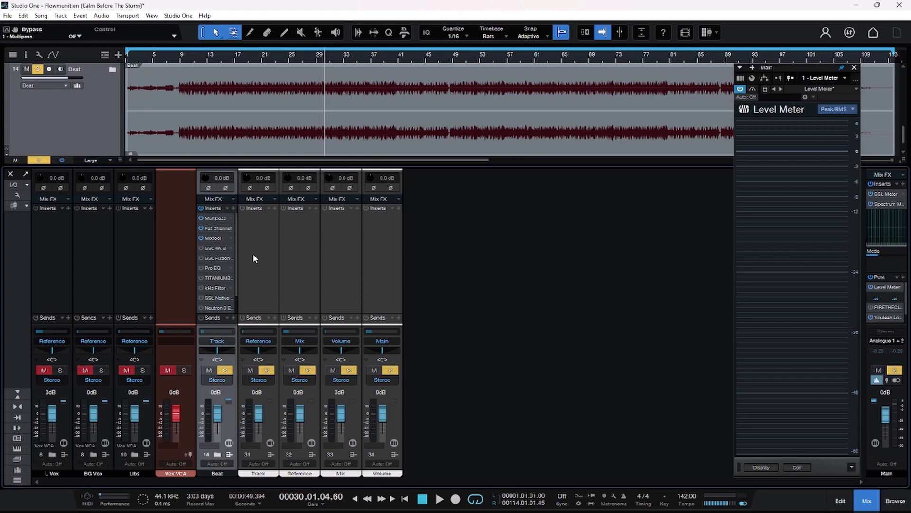
- Open and activate the SSL 4K B insert on the Beat channel, and play the song with it bypassed
click(196, 248)
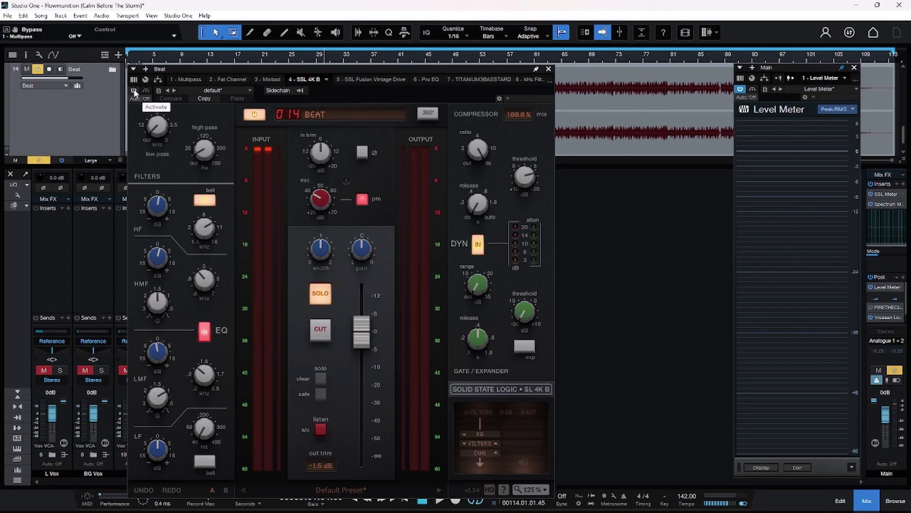
click(133, 91)
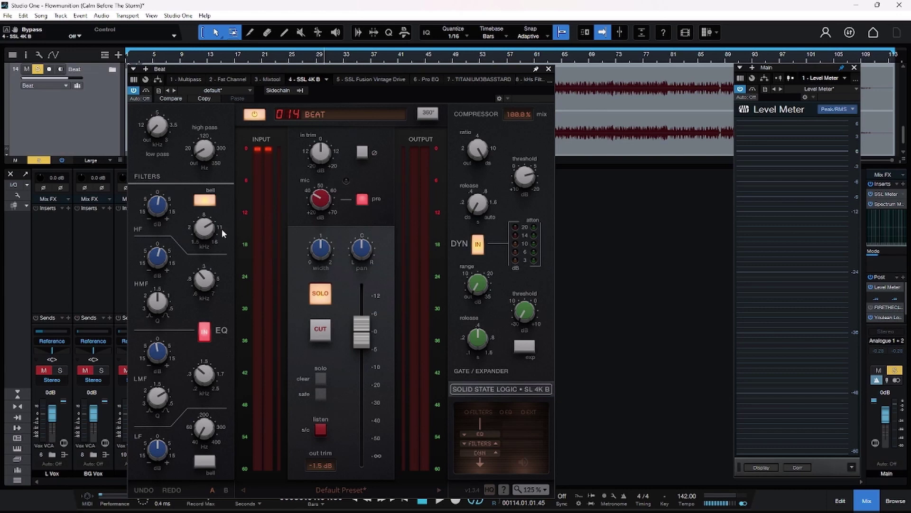
click(146, 90)
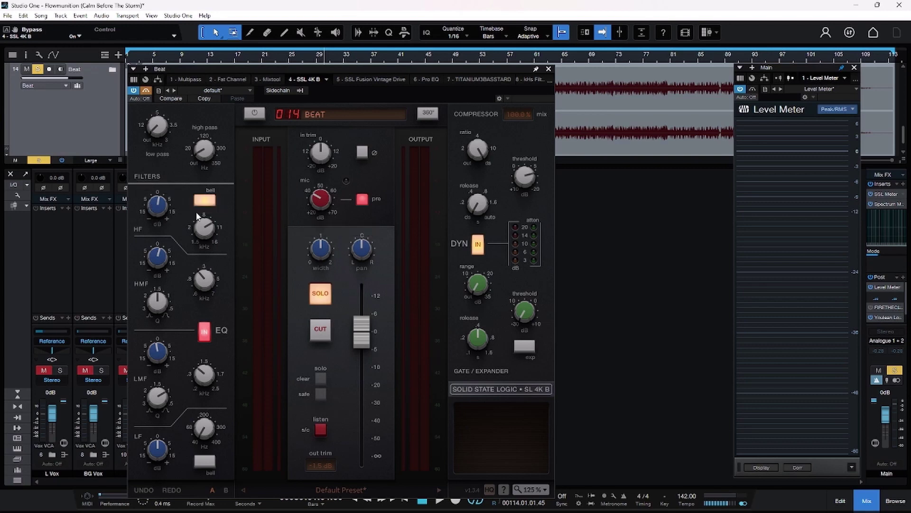
mouse_move(206, 243)
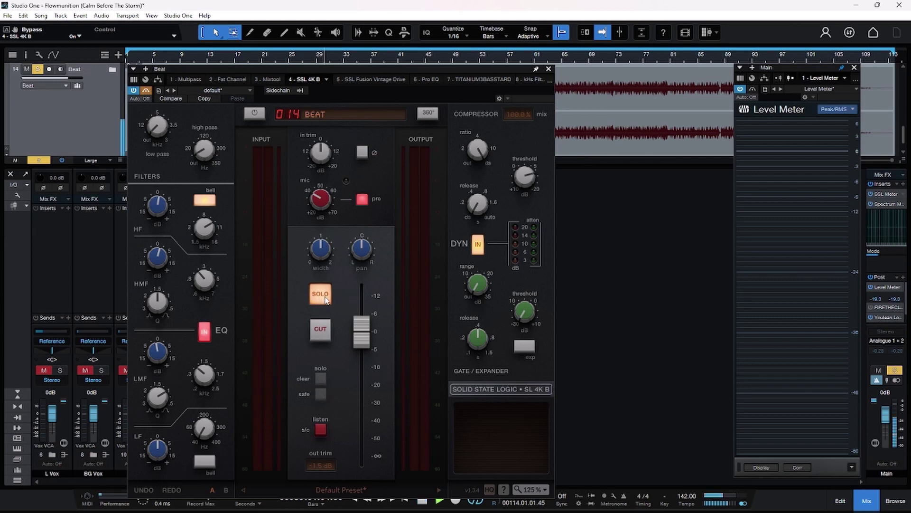
key(space)
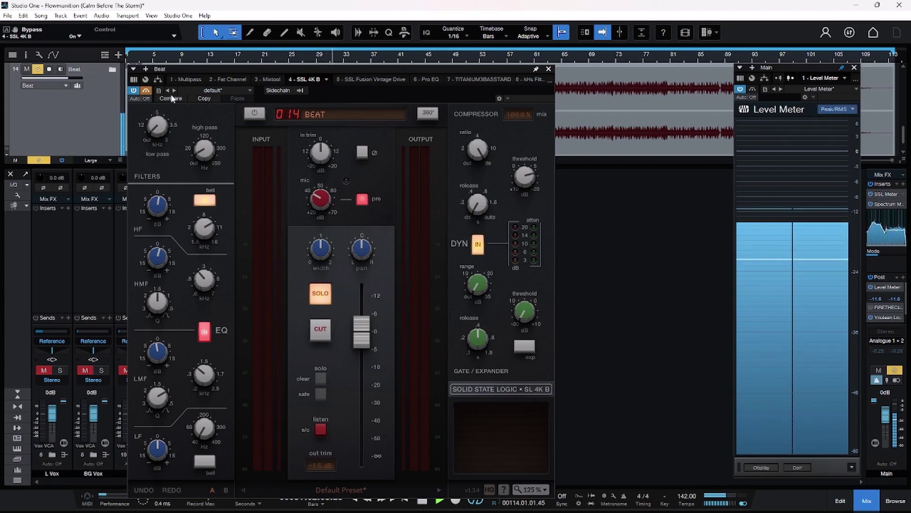
- Examine the SSL 4K B filter, HF and HMF frequency settings and take the plugin out of bypass
click(158, 149)
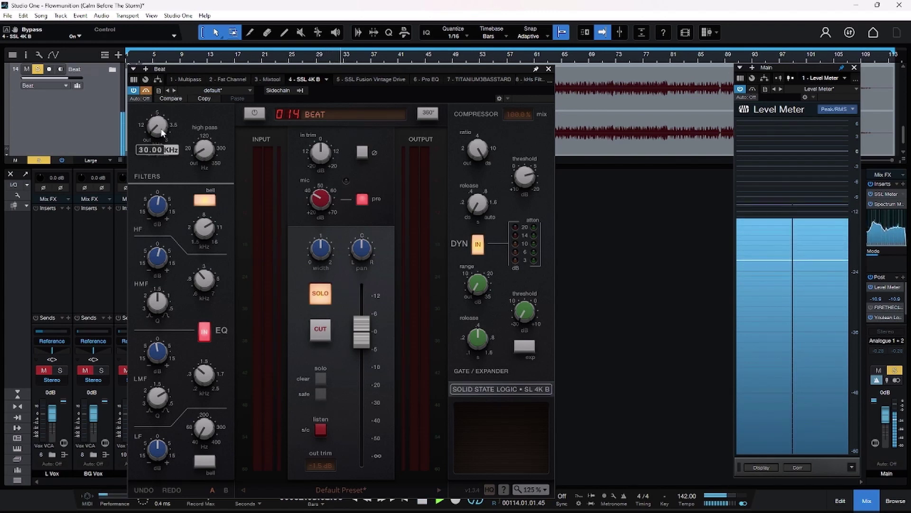
mouse_move(207, 156)
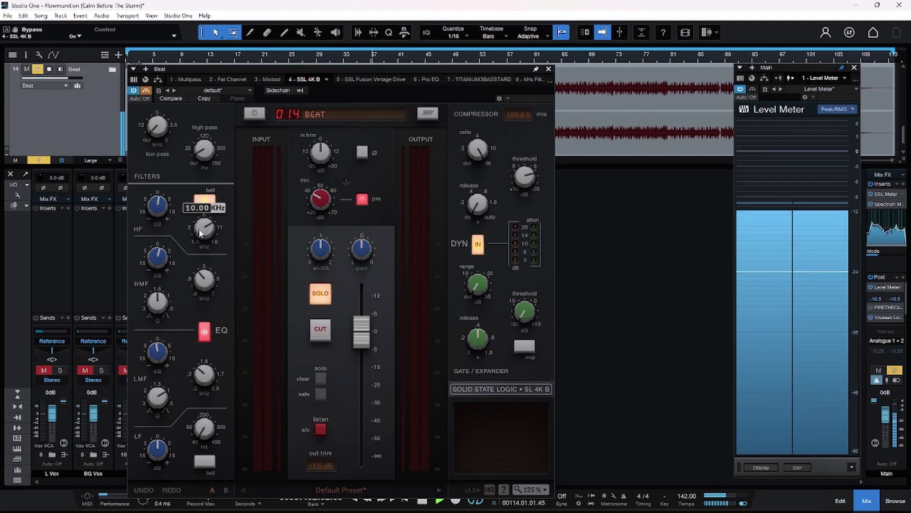
mouse_move(201, 277)
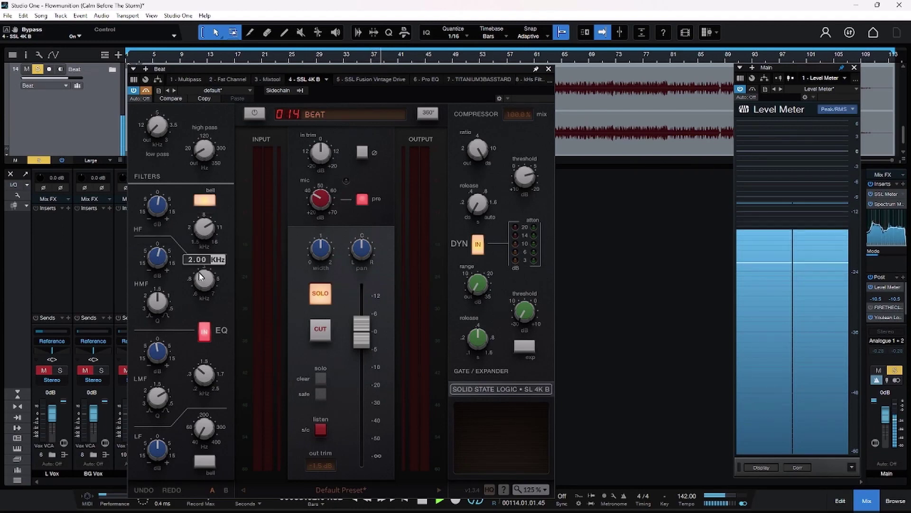
click(148, 92)
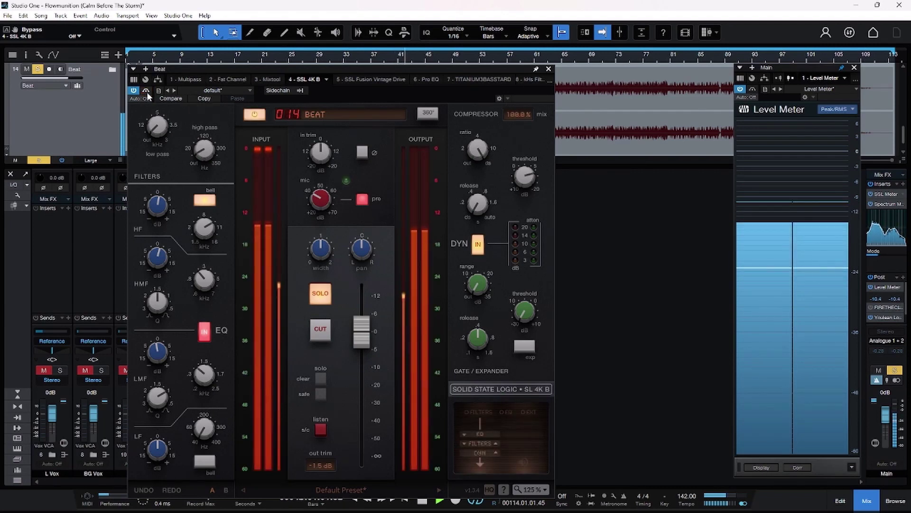
- Examine the SSL 4K B LMF, LF, mic gain and compressor settings, and switch its dynamics section out
mouse_move(161, 351)
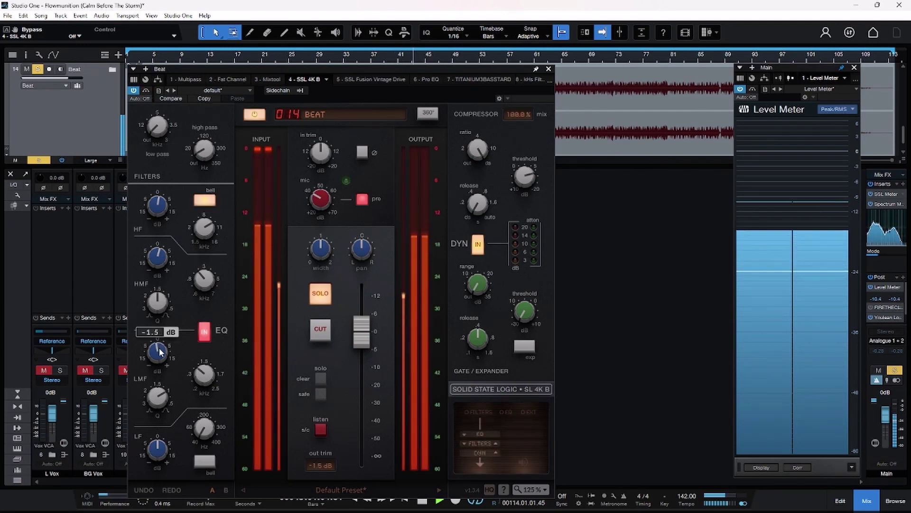
mouse_move(202, 374)
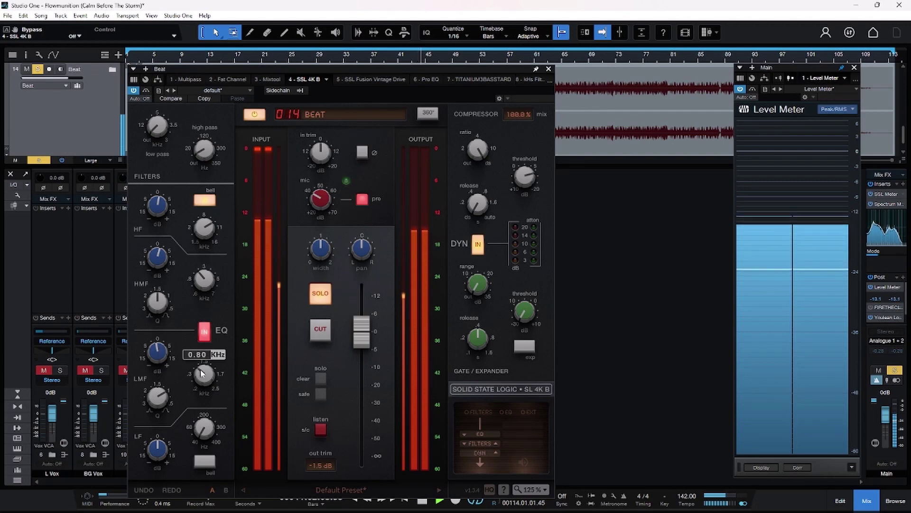
mouse_move(157, 397)
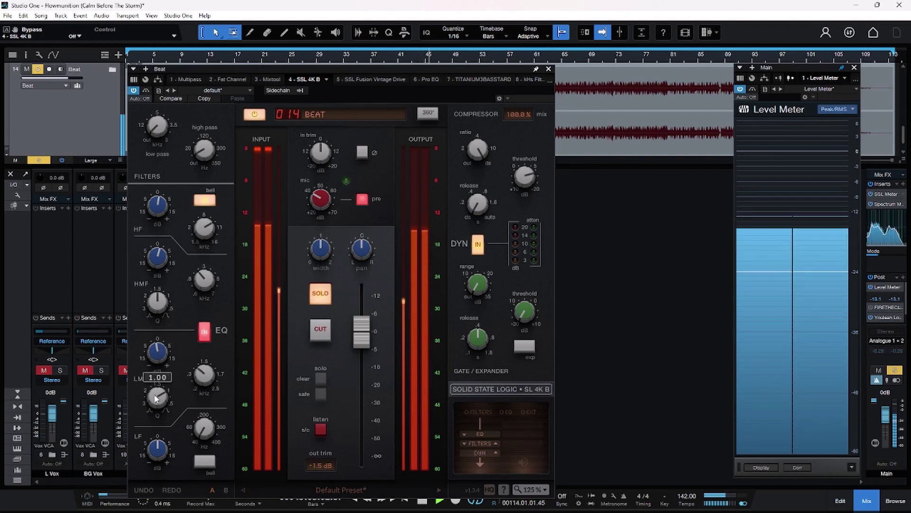
mouse_move(157, 449)
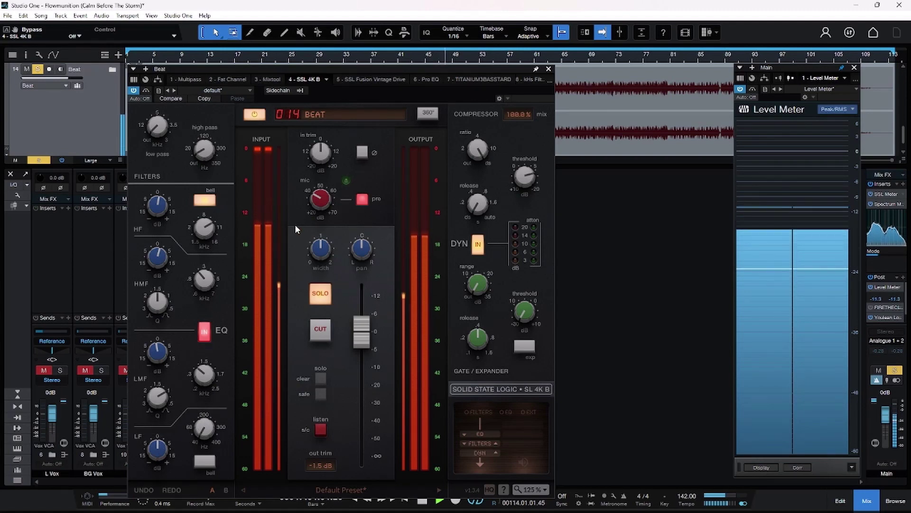
mouse_move(322, 205)
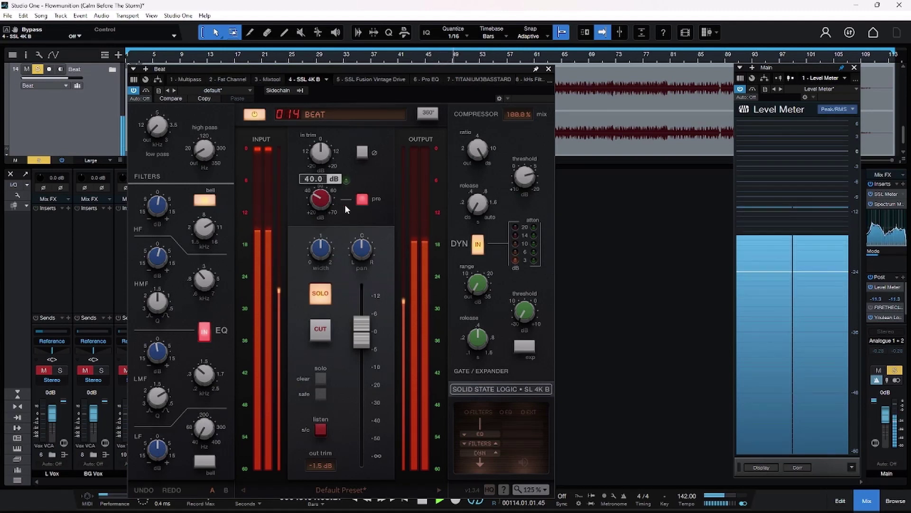
mouse_move(357, 255)
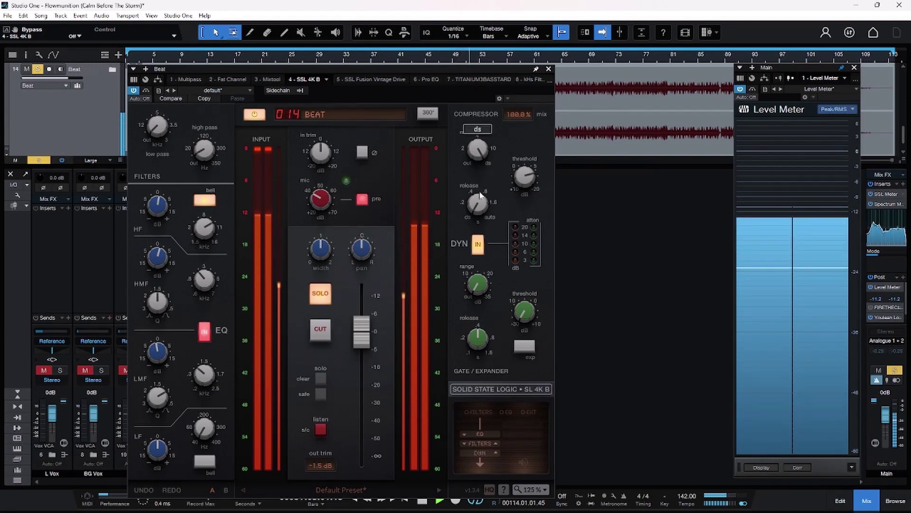
mouse_move(525, 178)
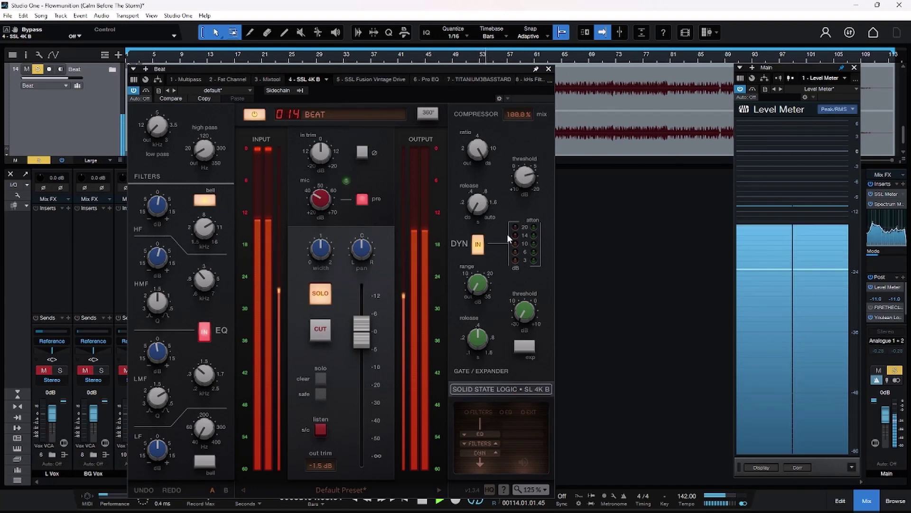
click(478, 246)
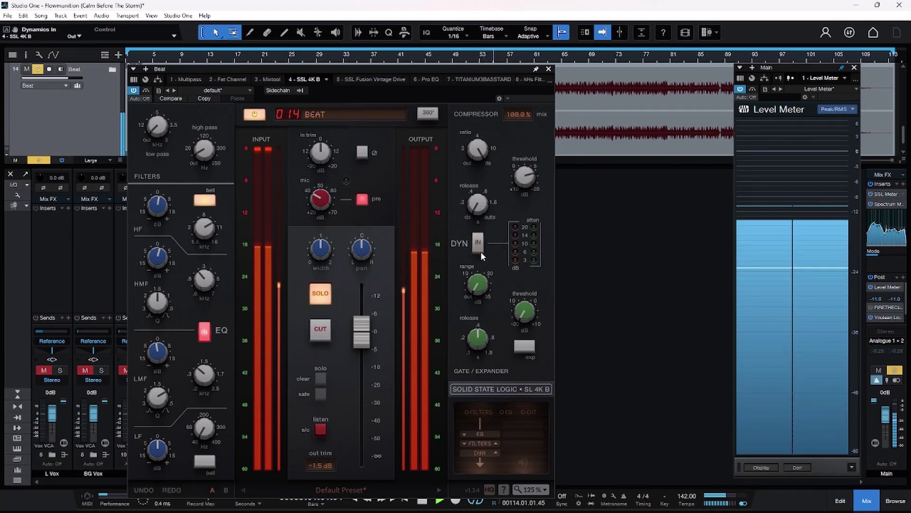
- Compare the playing Beat with the SSL 4K B dynamics section and mic pre switched out and in, leaving both in
click(479, 250)
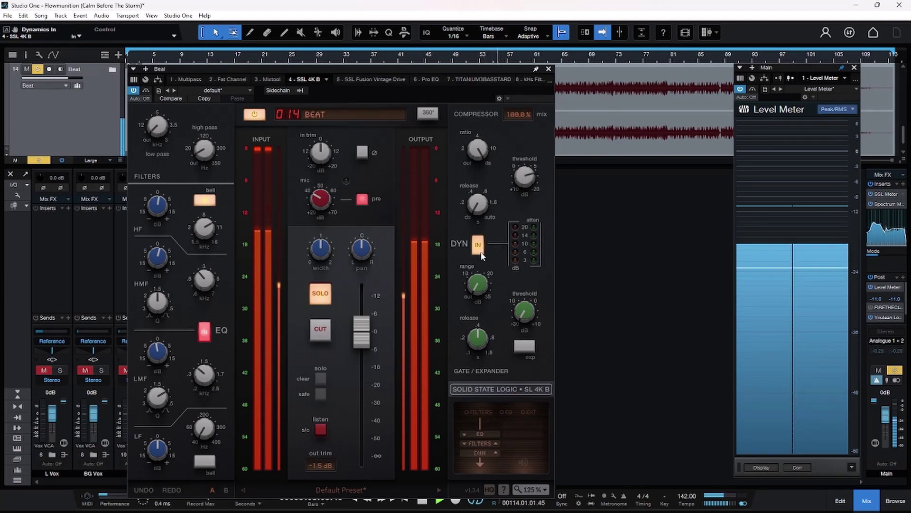
click(362, 199)
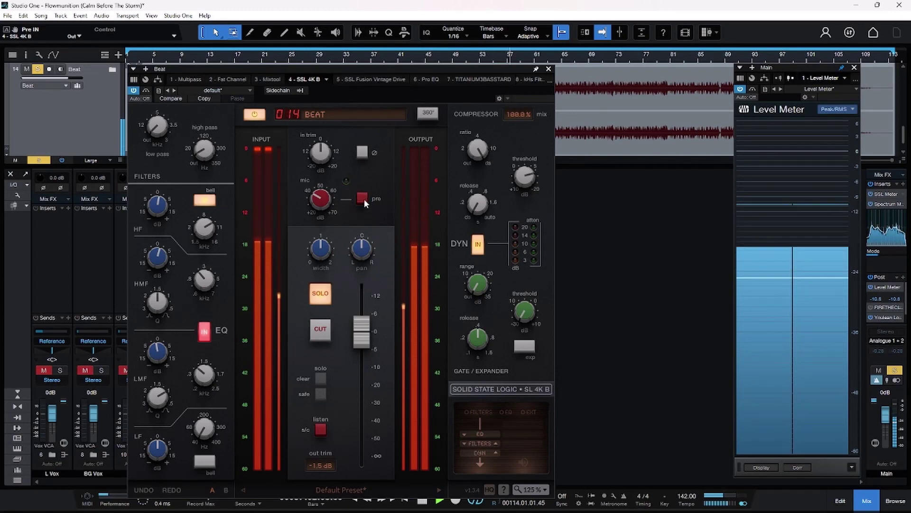
click(480, 243)
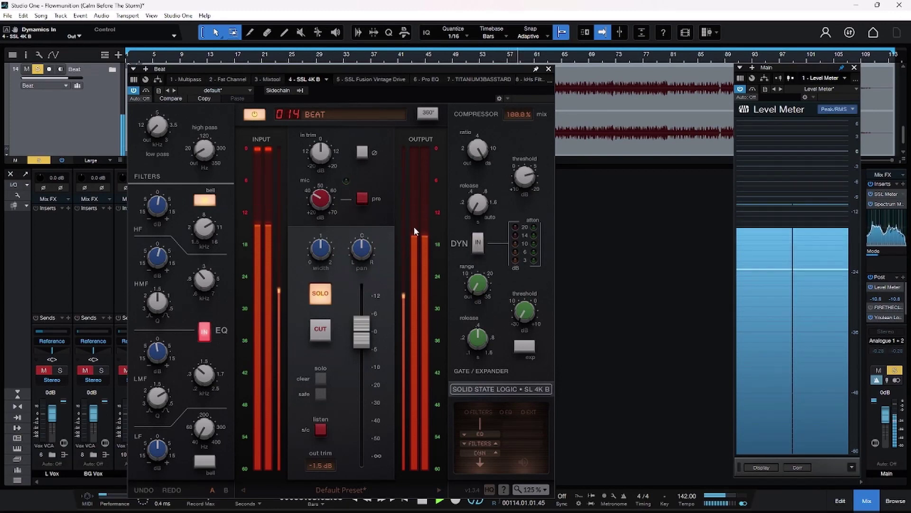
click(362, 199)
click(478, 244)
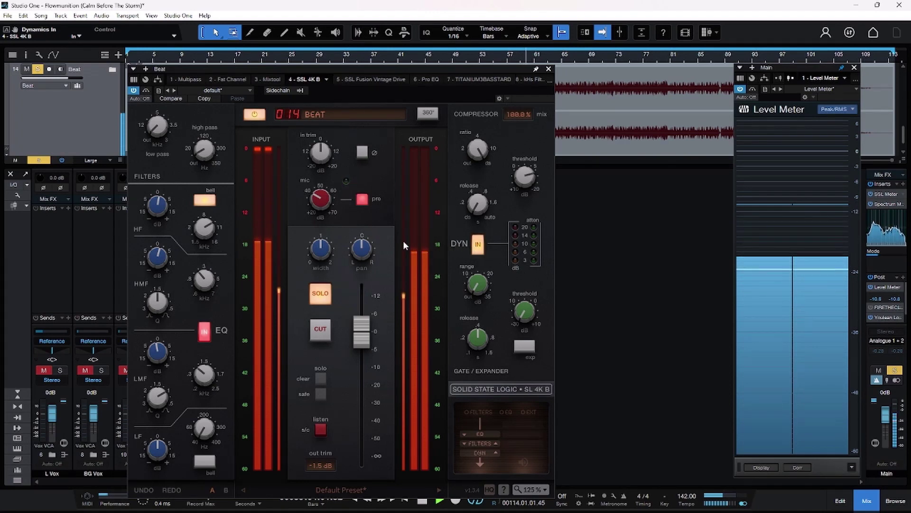
- Compare the Beat with the whole SSL 4K B bypassed and active, leaving it active, and stop playback
click(146, 91)
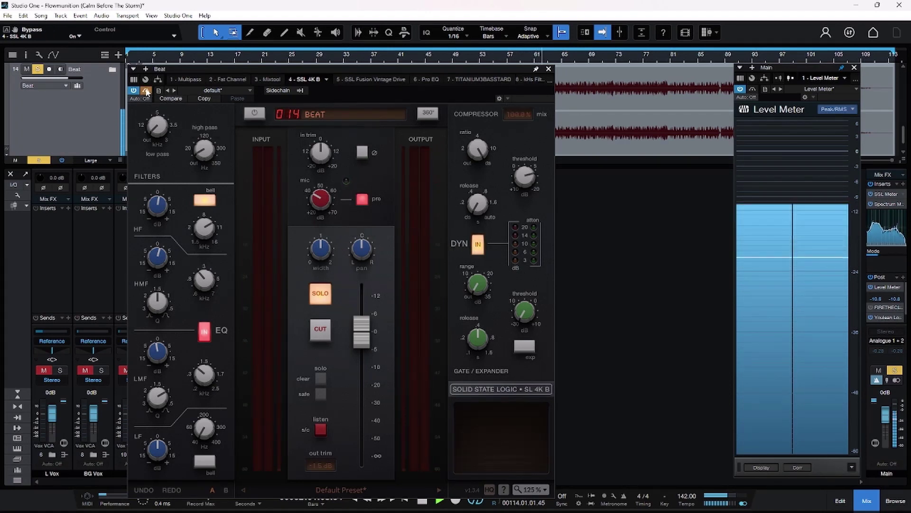
click(146, 91)
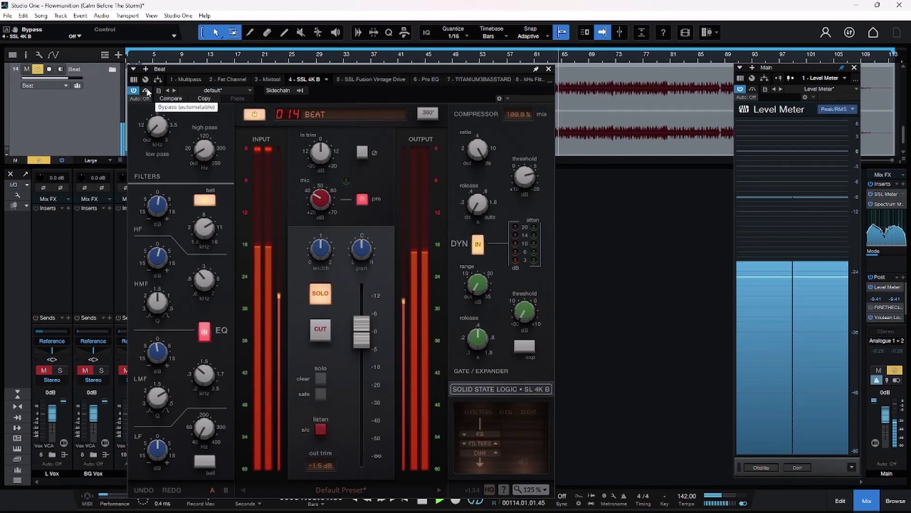
click(147, 91)
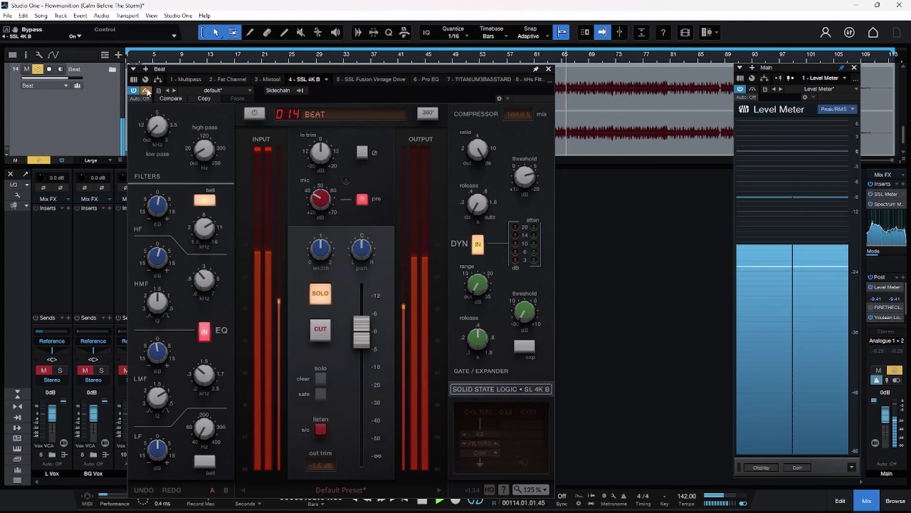
click(146, 91)
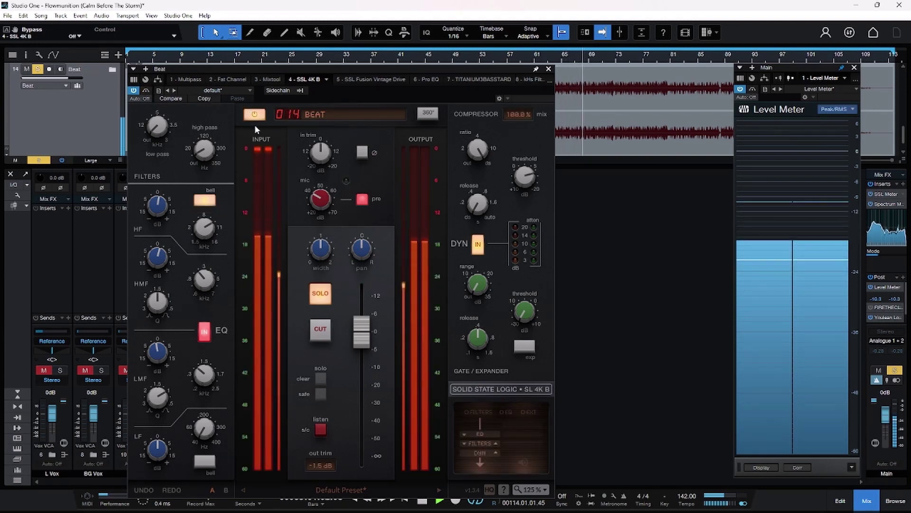
key(space)
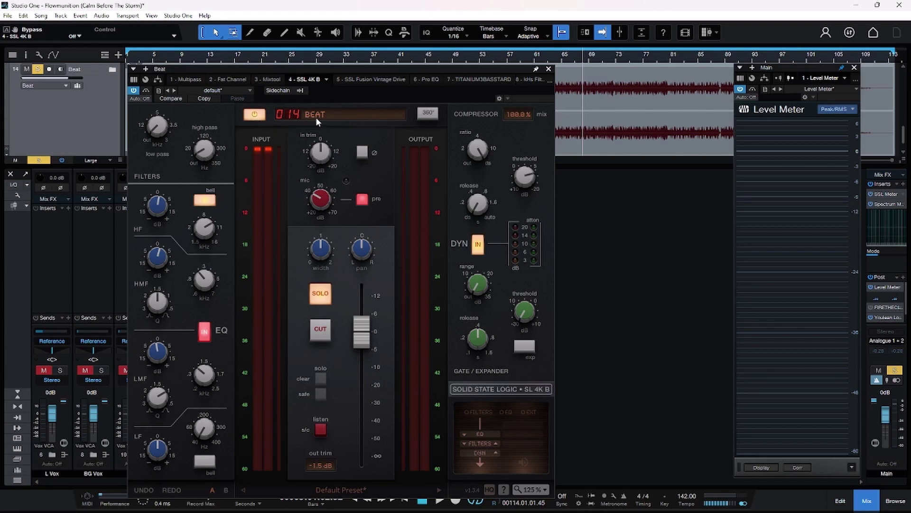
- Open and activate the SSL Fusion Vintage Drive insert on the Beat channel, and play the song from about bar 8 with it bypassed
mouse_move(329, 154)
click(353, 79)
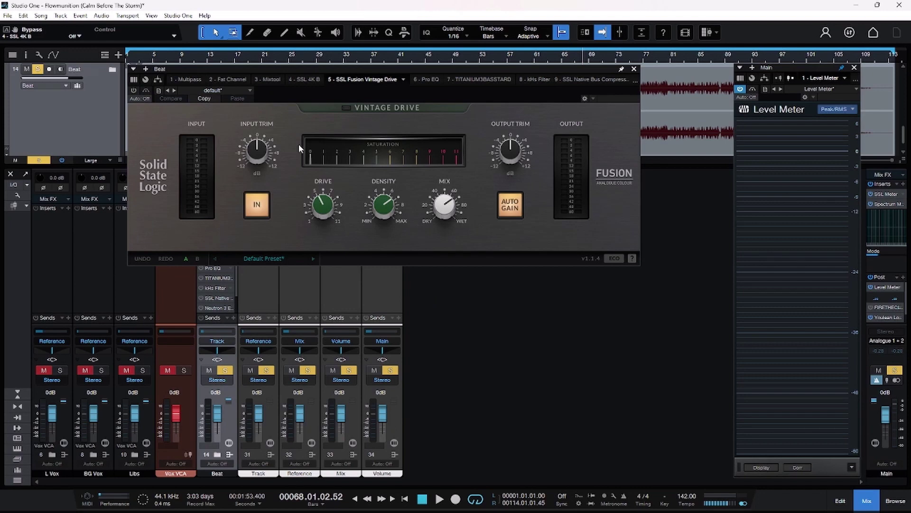
mouse_move(335, 208)
click(135, 91)
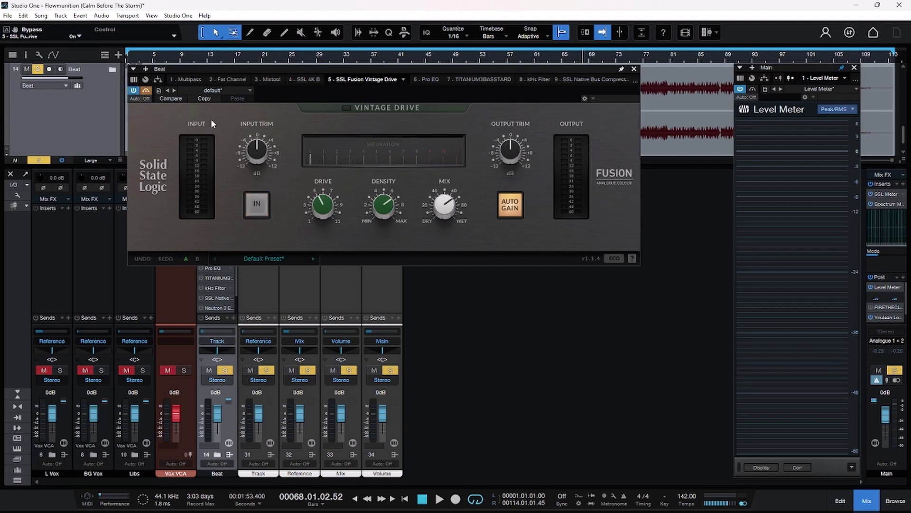
key(space)
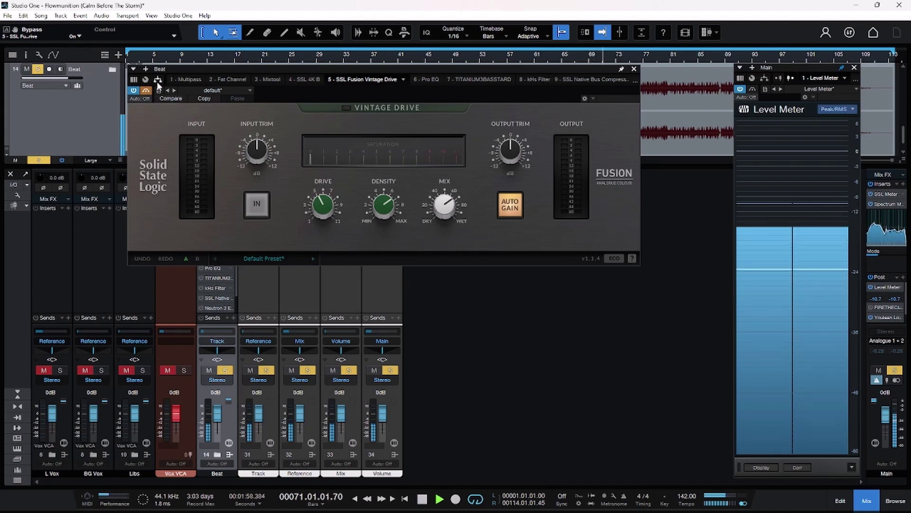
click(175, 60)
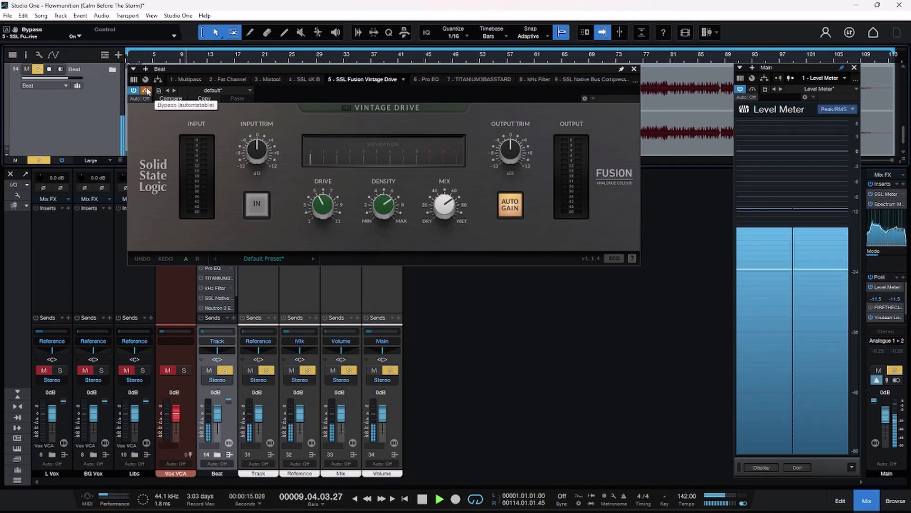
- Take the SSL Fusion Vintage Drive out of bypass and examine its input trim, drive, density and mix settings
click(147, 91)
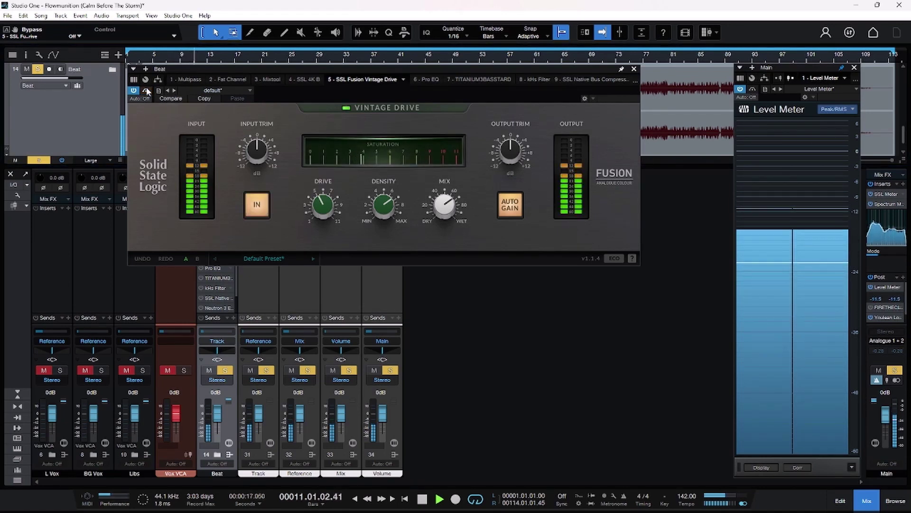
mouse_move(263, 152)
mouse_move(327, 207)
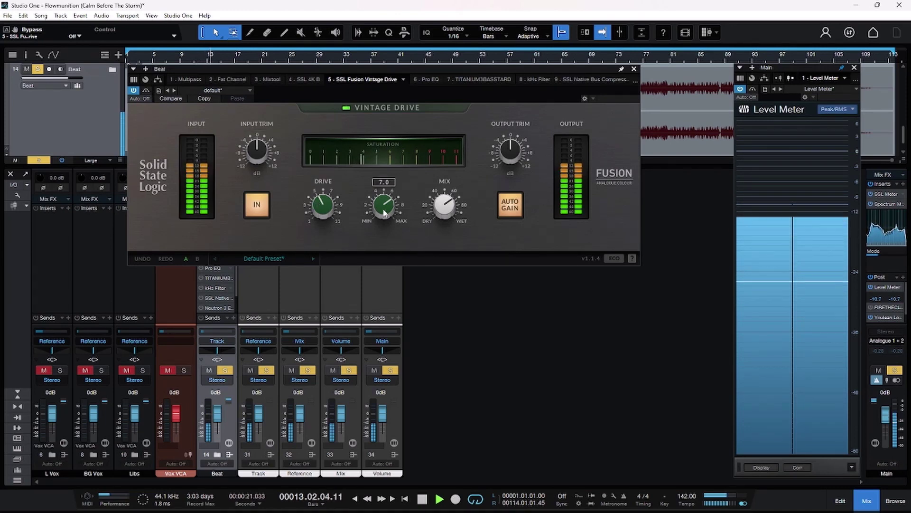
mouse_move(446, 216)
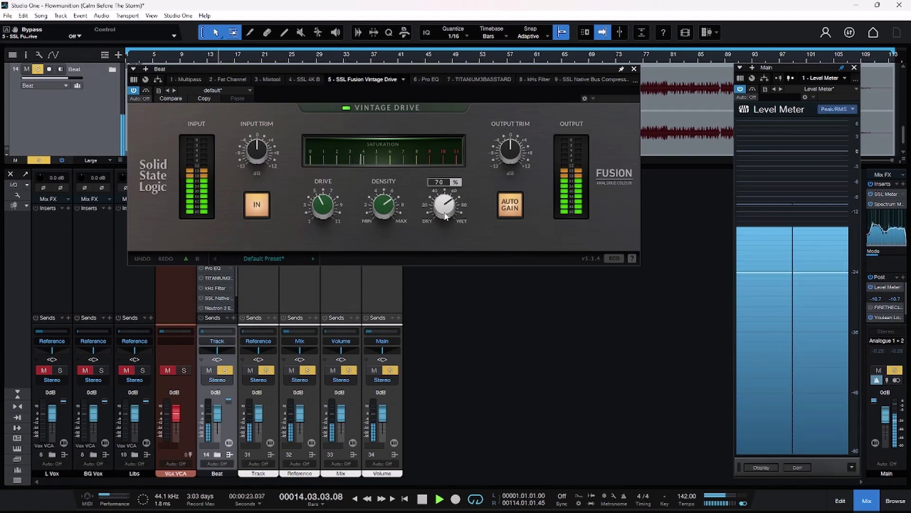
- Compare the Beat with the Vintage Drive switched out and in, leaving it in, and stop playback
click(267, 209)
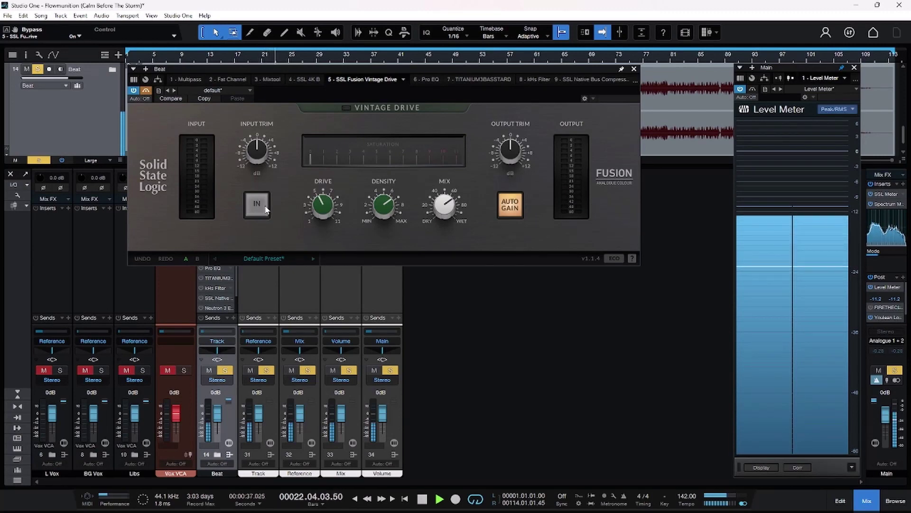
click(256, 204)
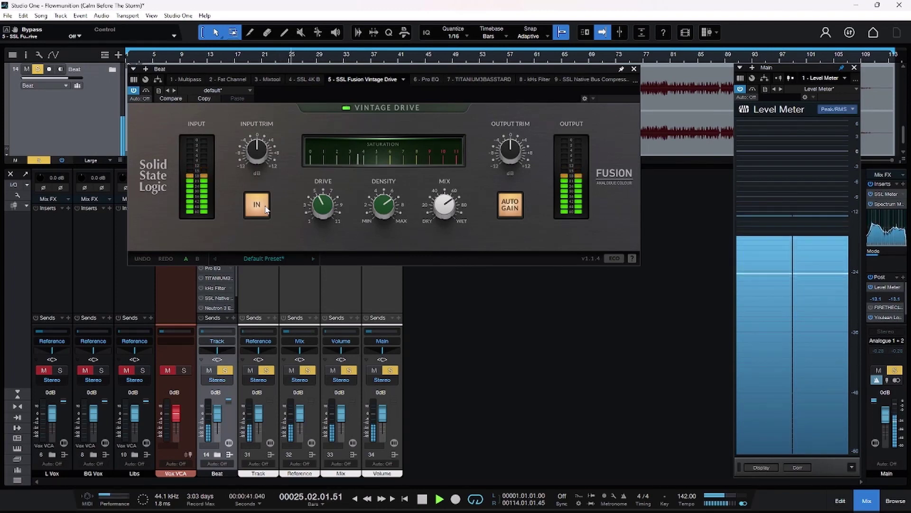
click(265, 209)
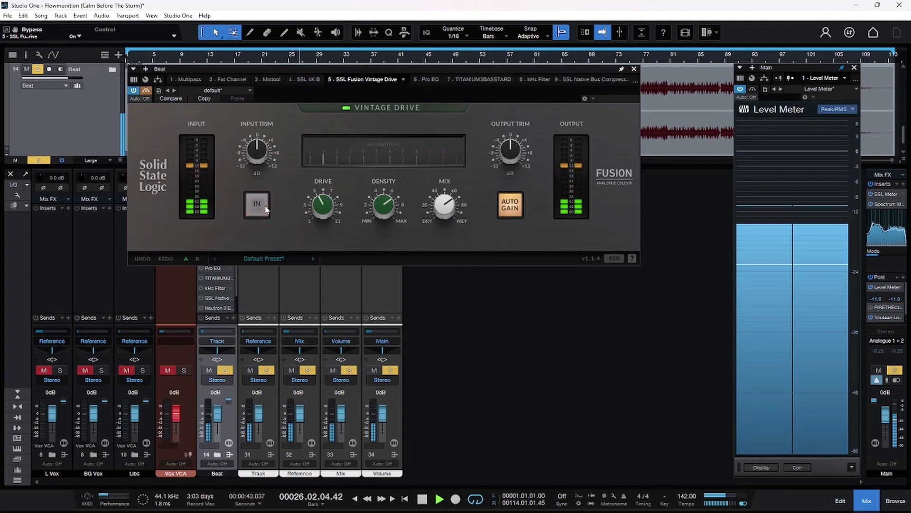
click(266, 209)
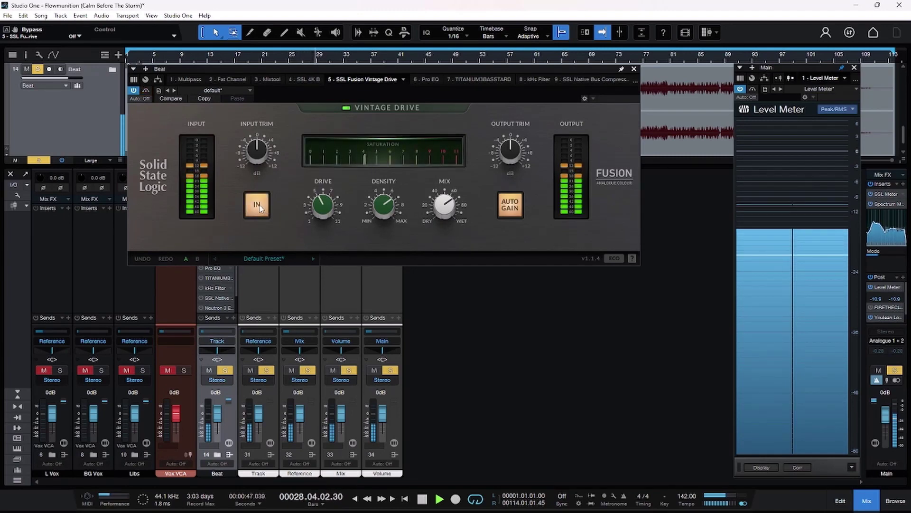
key(space)
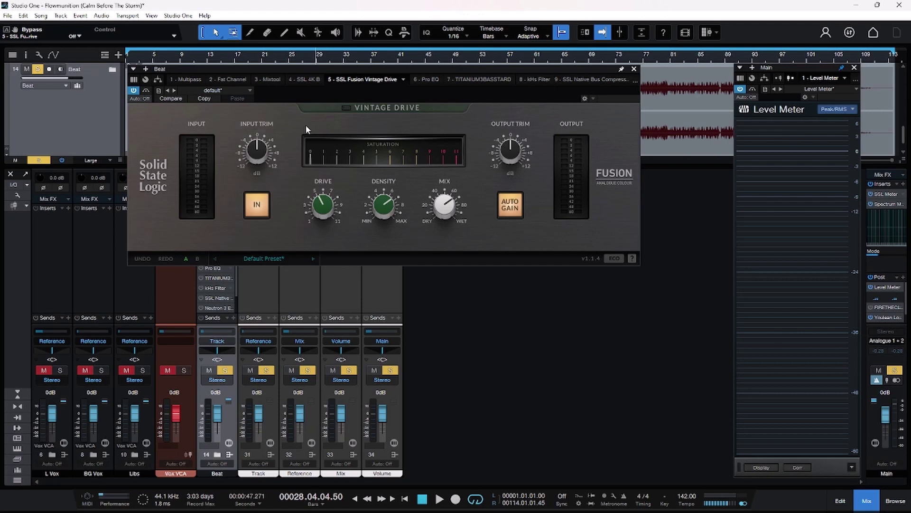
- Open and activate the Pro EQ and TITANIUM3BASSTARD inserts on the Beat channel
click(425, 79)
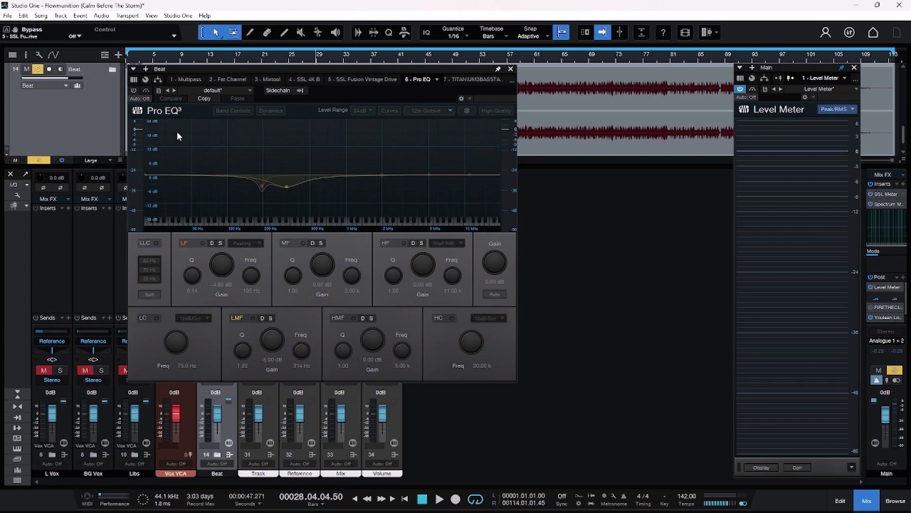
click(134, 90)
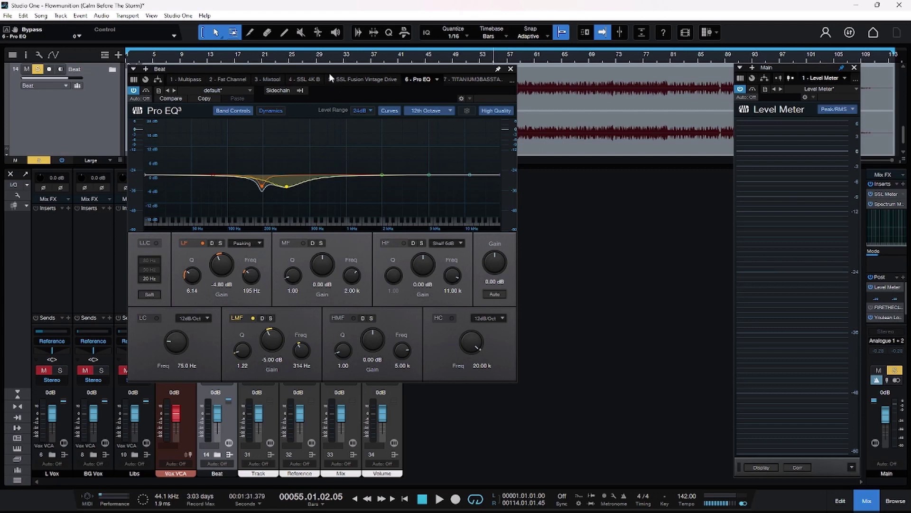
click(472, 79)
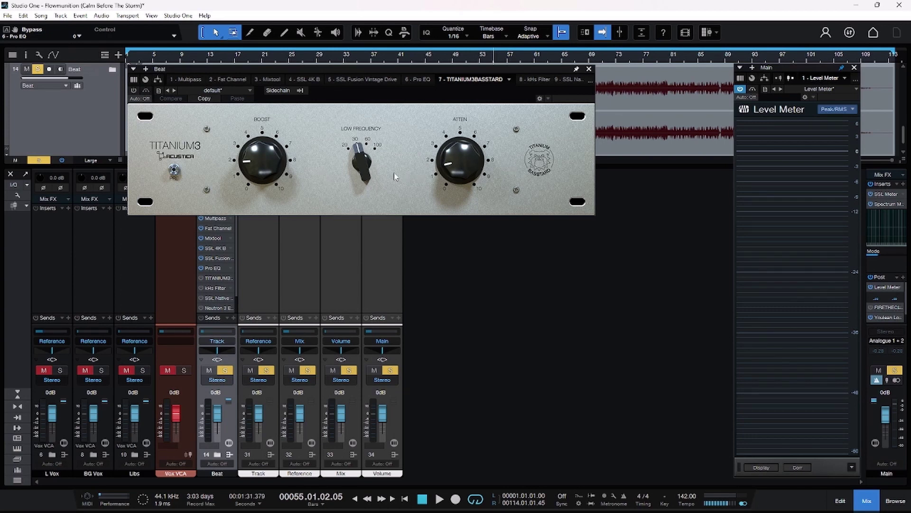
click(133, 91)
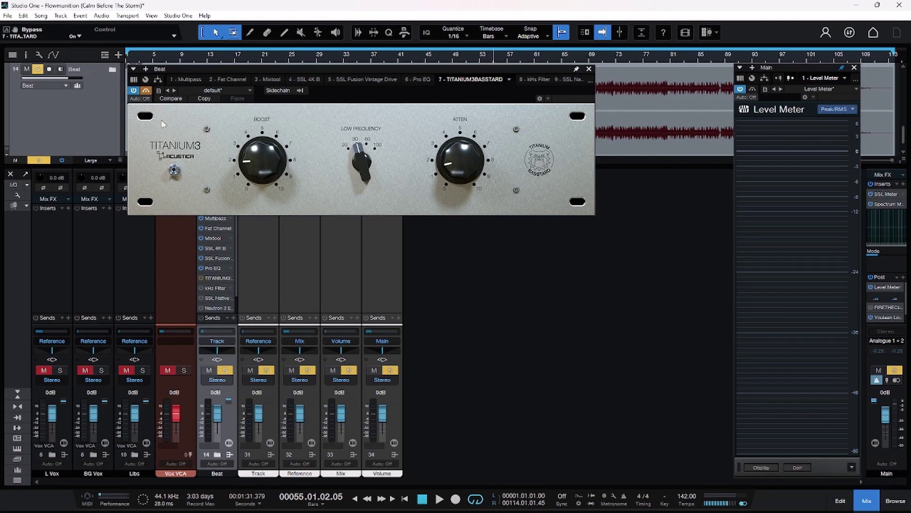
- Play the song and compare the Beat with TITANIUM3BASSTARD bypassed and active, leaving it out of bypass, and stop playback
key(space)
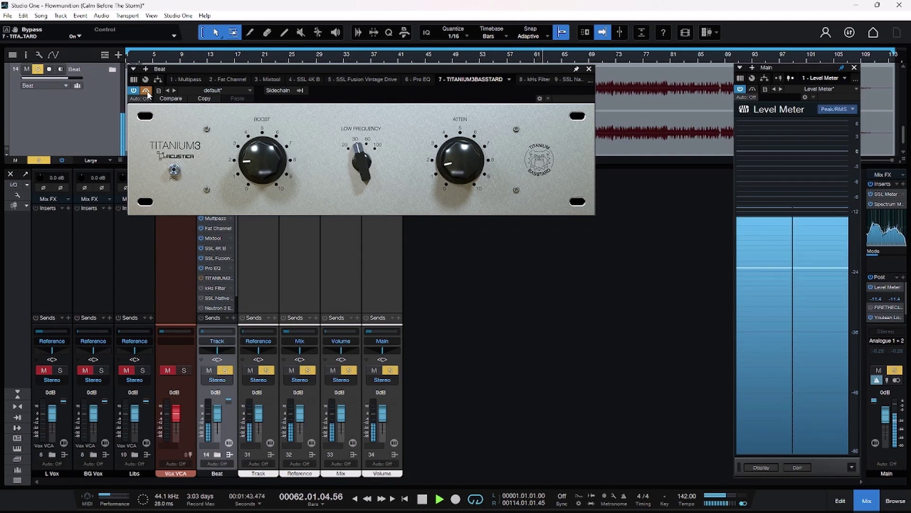
click(146, 91)
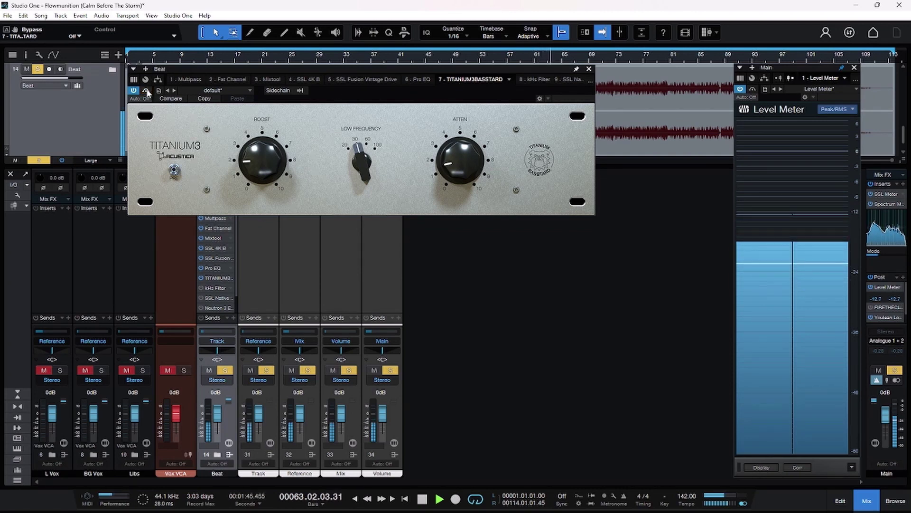
click(147, 90)
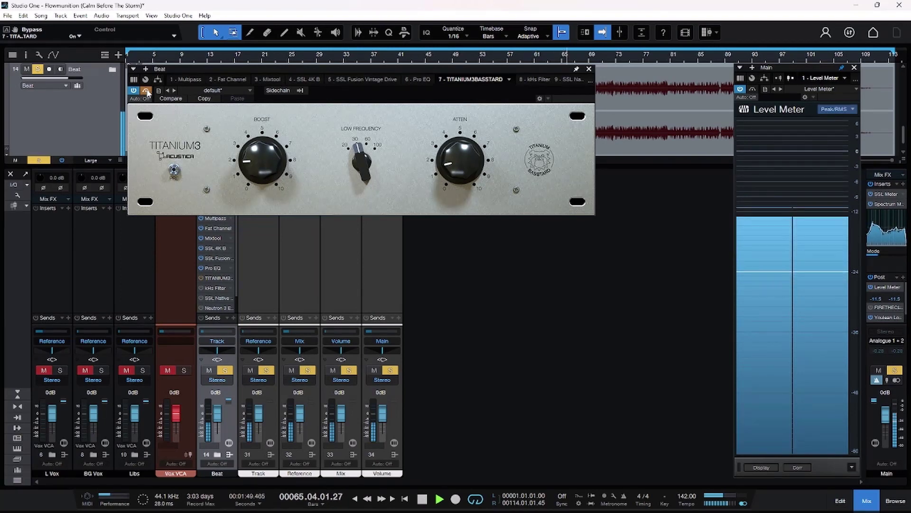
click(147, 90)
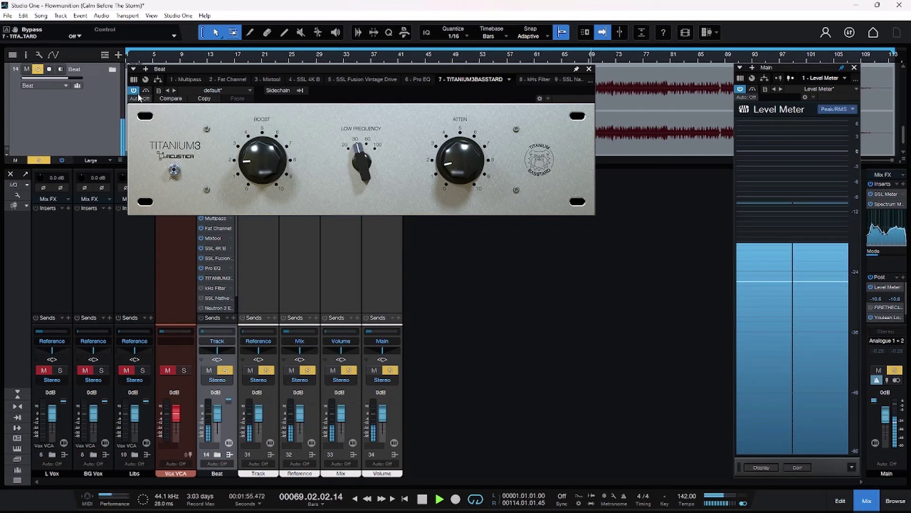
click(146, 90)
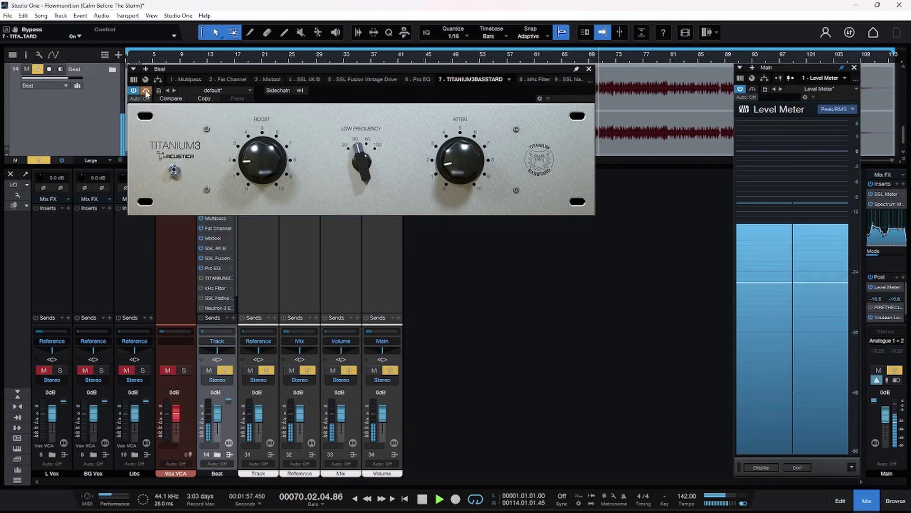
click(146, 90)
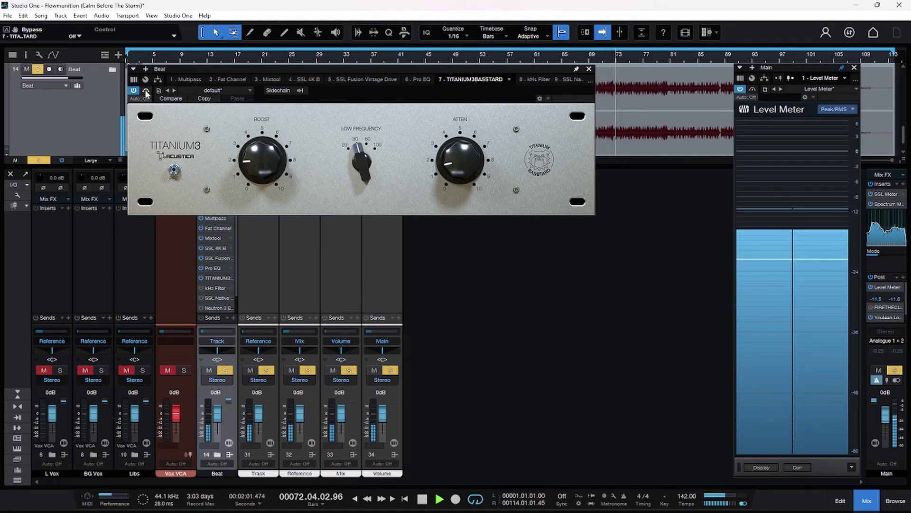
click(146, 90)
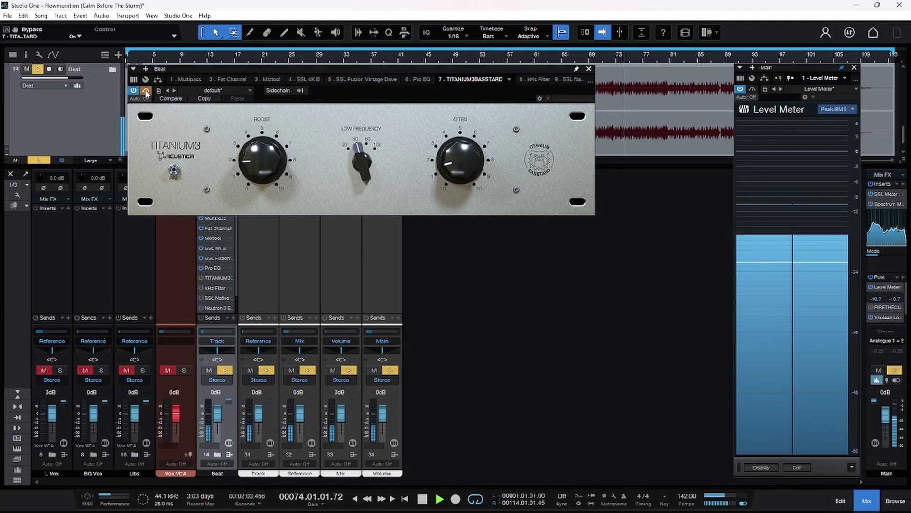
click(147, 90)
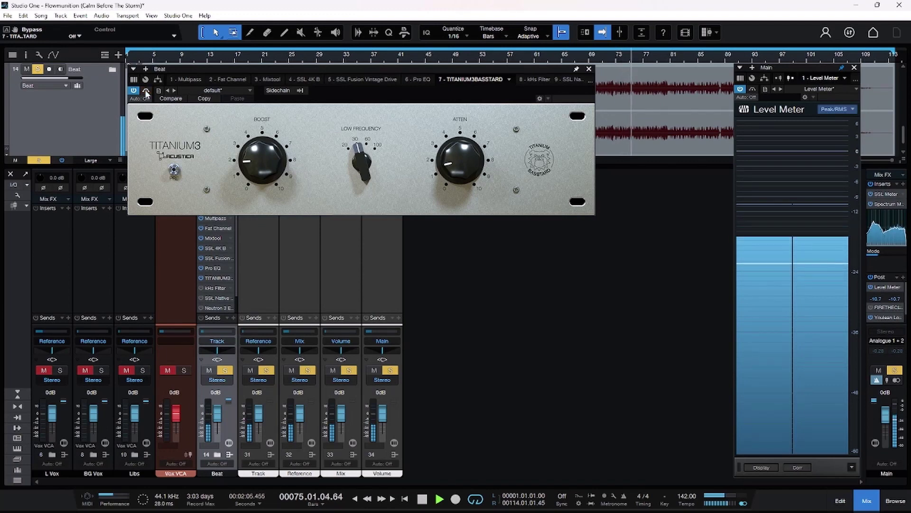
key(space)
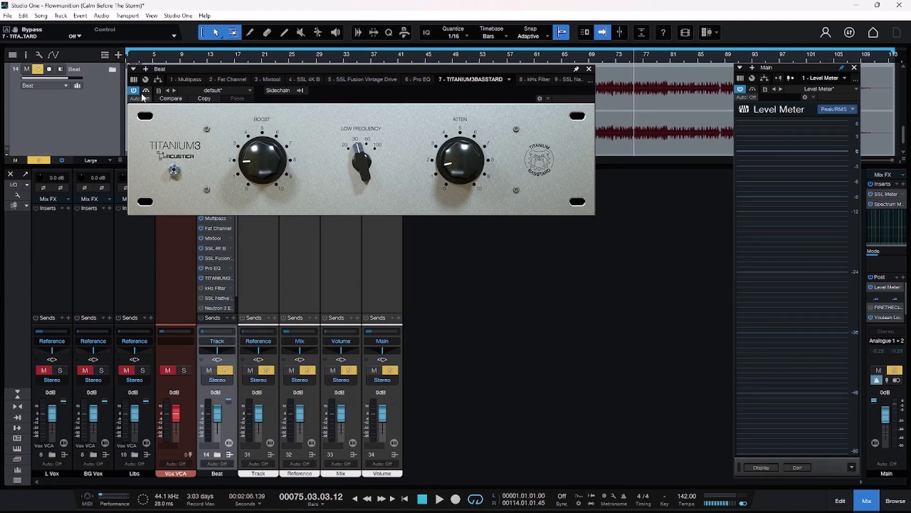
- Open and activate the kHs Filter insert on the Beat channel
click(531, 79)
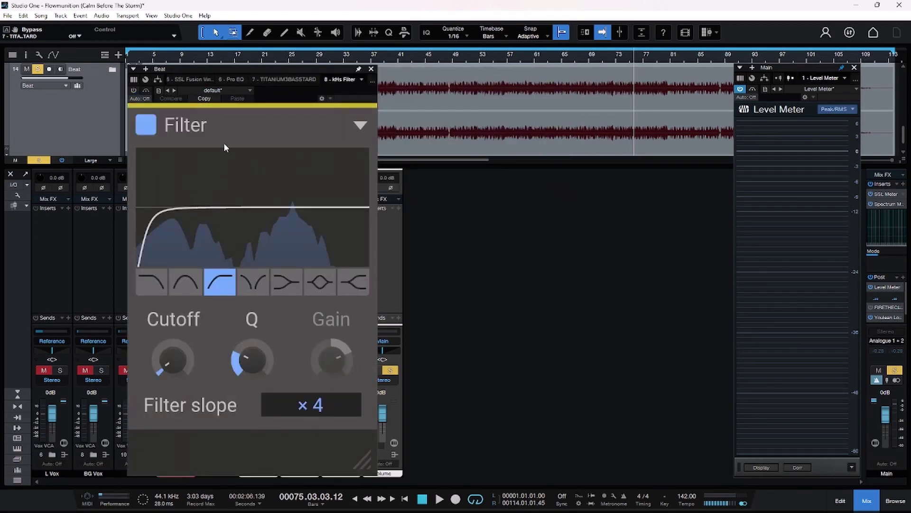
click(289, 76)
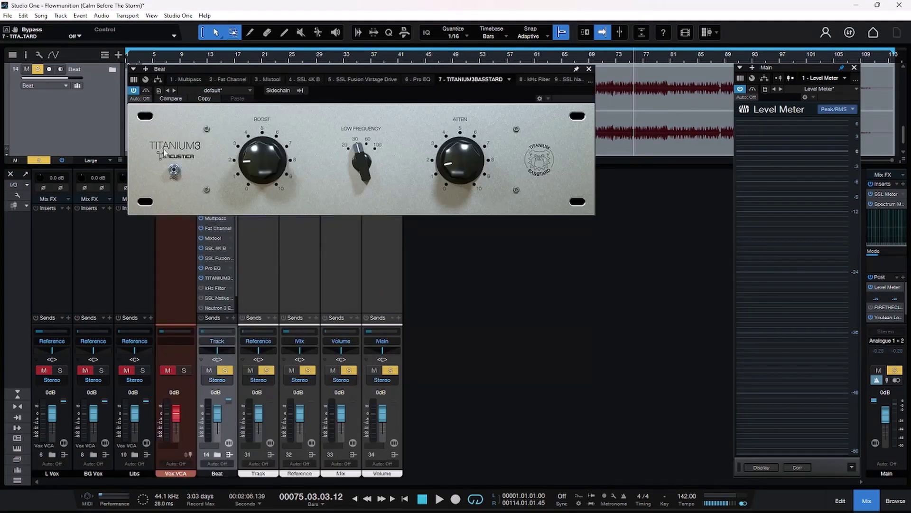
click(527, 78)
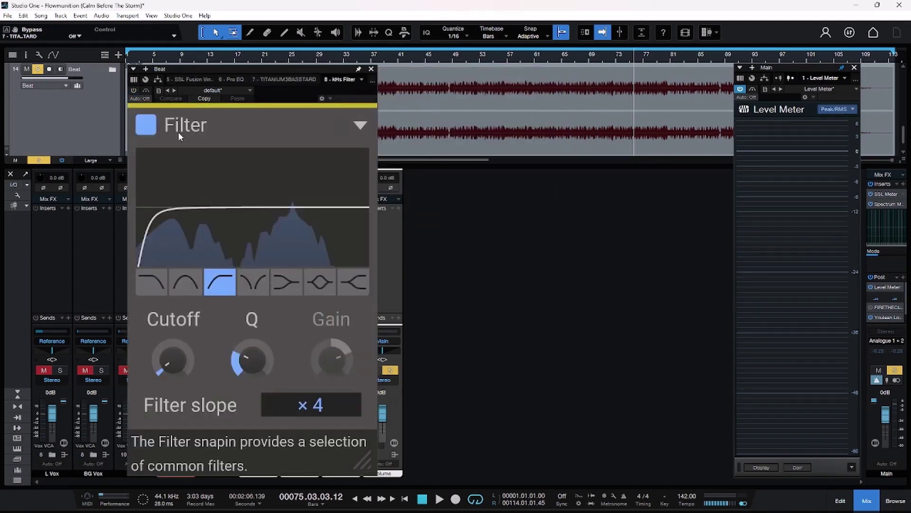
click(135, 88)
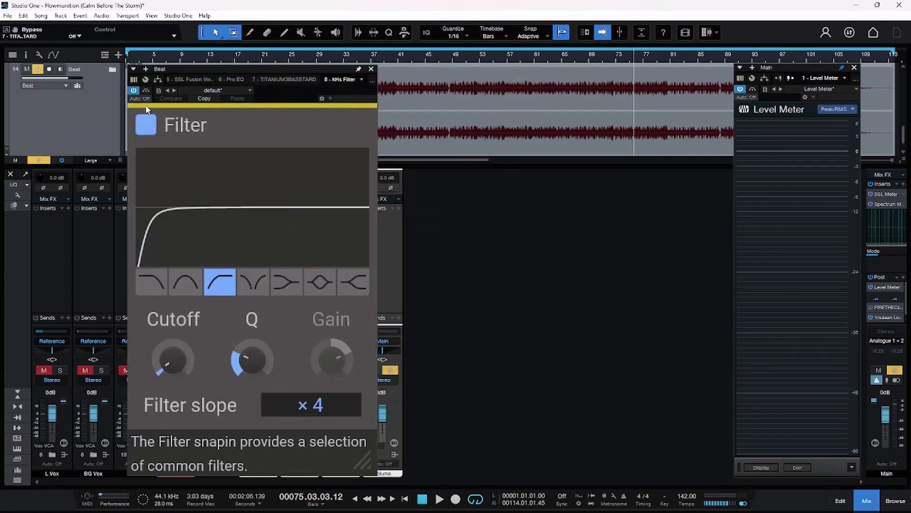
- Play the song, including from about bar 7, and compare the Beat with the kHs Filter disabled and enabled, leaving it enabled, and stop playback
click(145, 125)
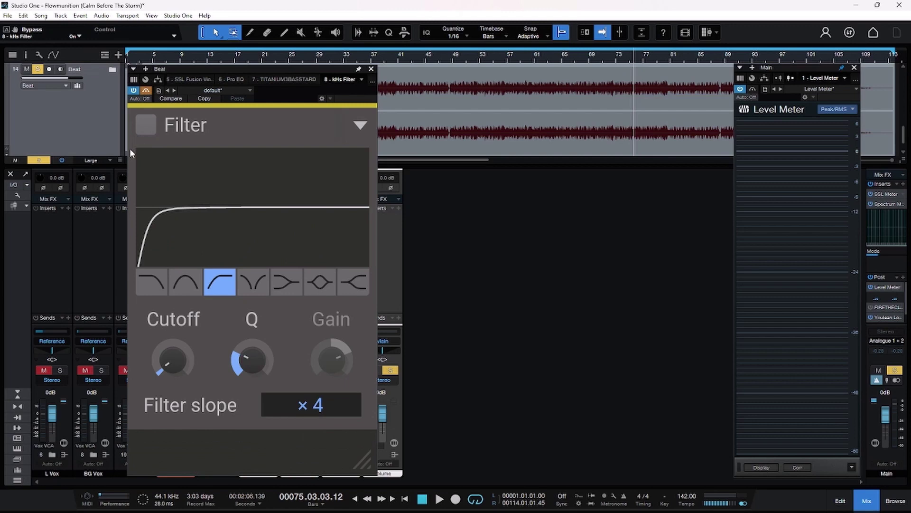
key(space)
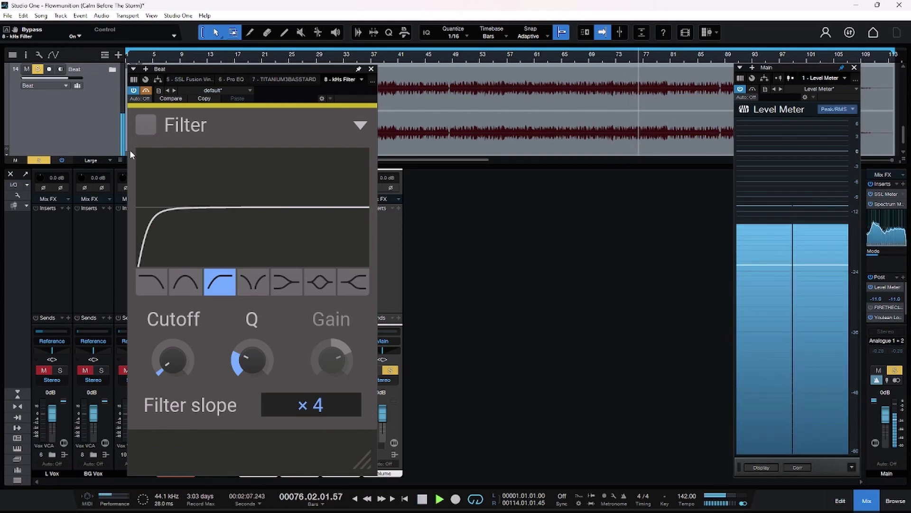
click(145, 128)
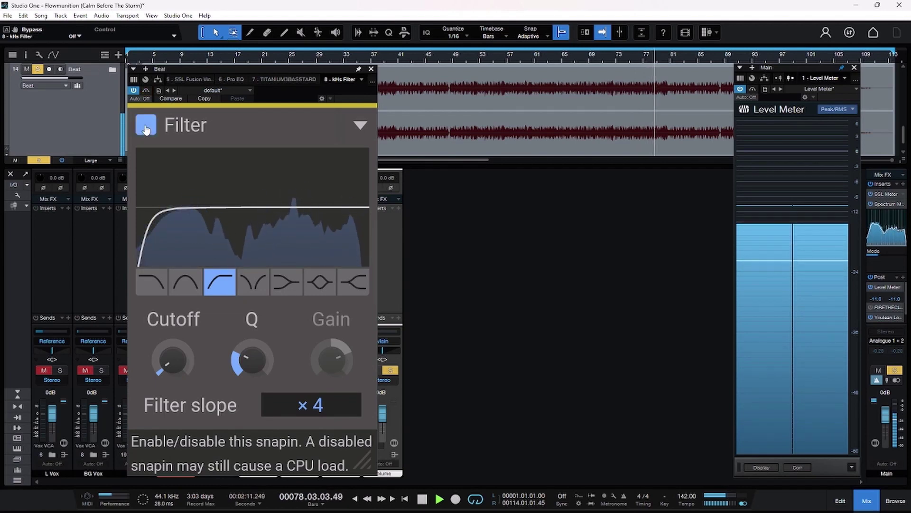
click(169, 55)
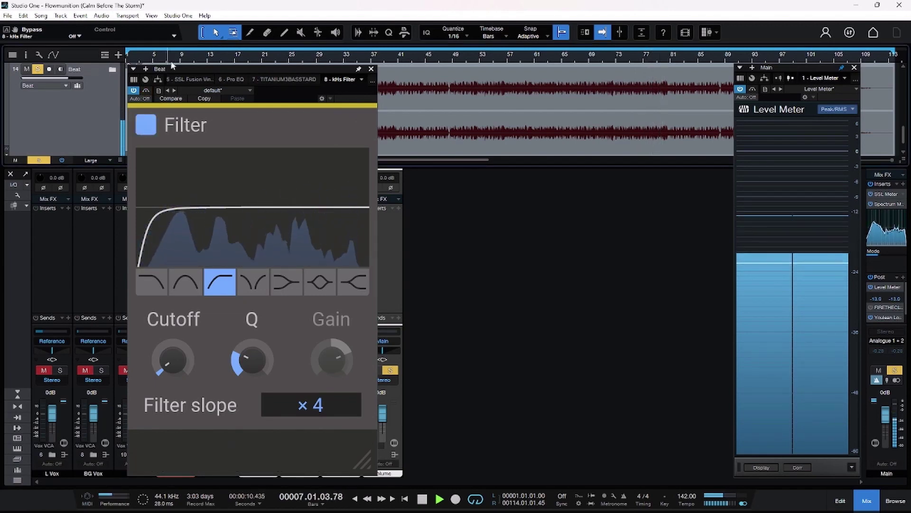
click(146, 127)
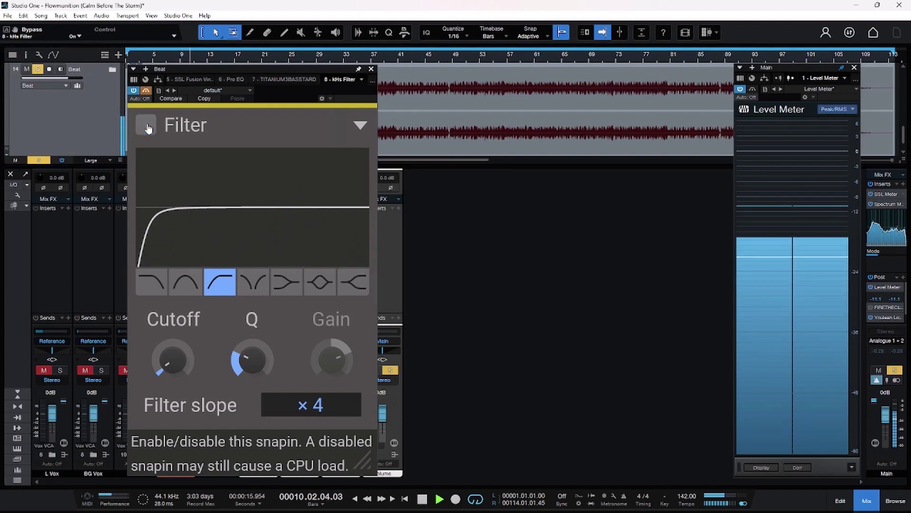
click(146, 126)
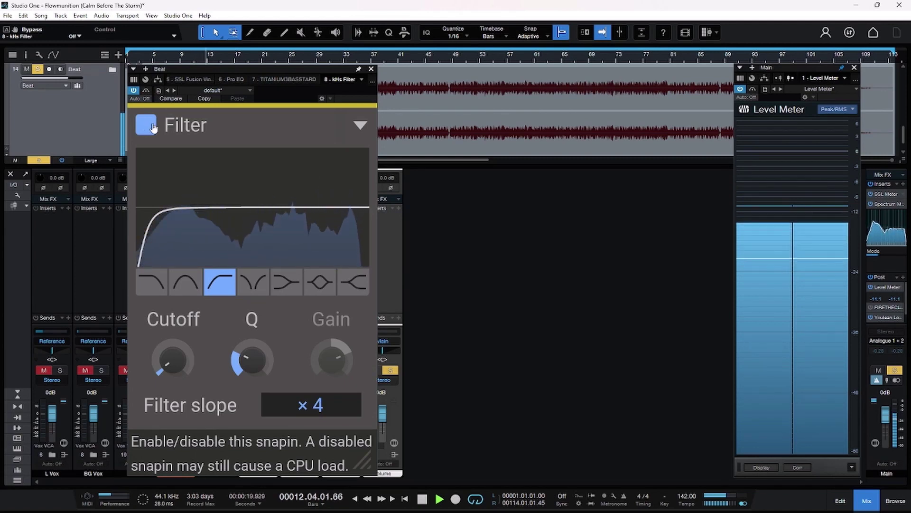
click(285, 78)
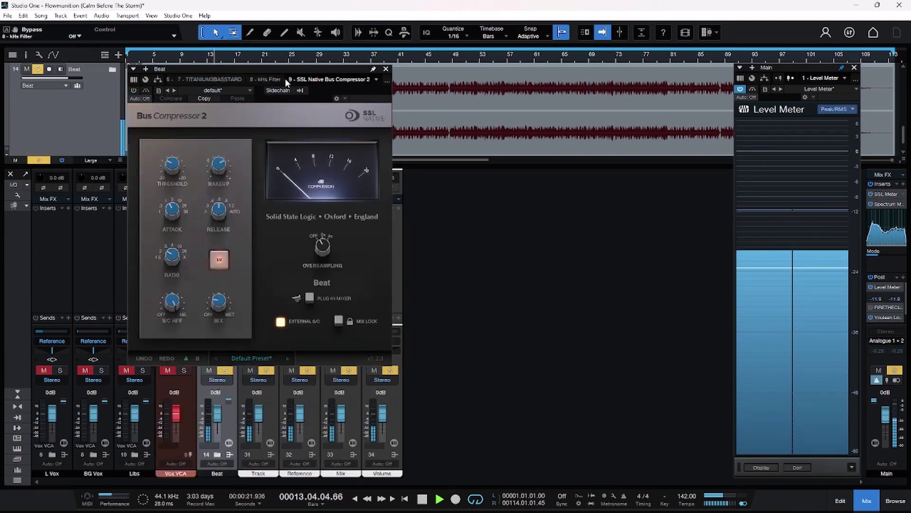
key(space)
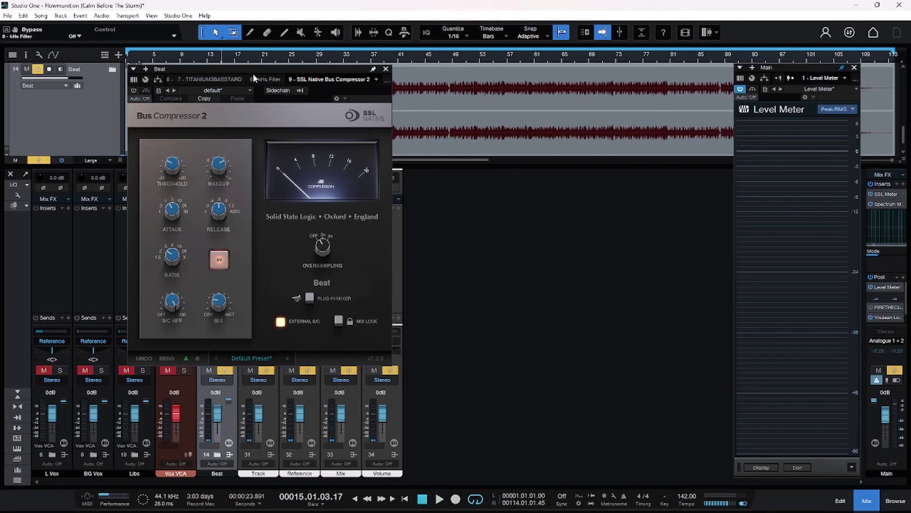
- Review the kHs Filter curve against the TITANIUM3BASSTARD boost and attenuation settings
click(257, 78)
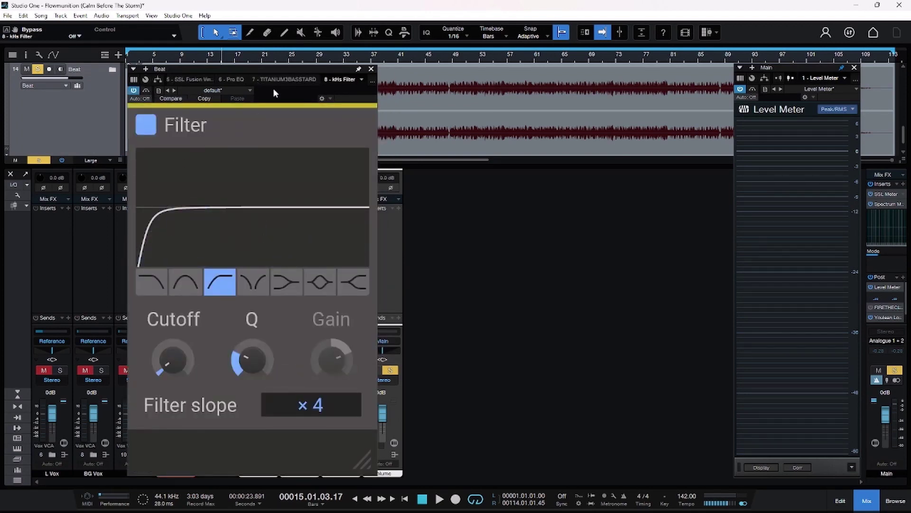
click(281, 77)
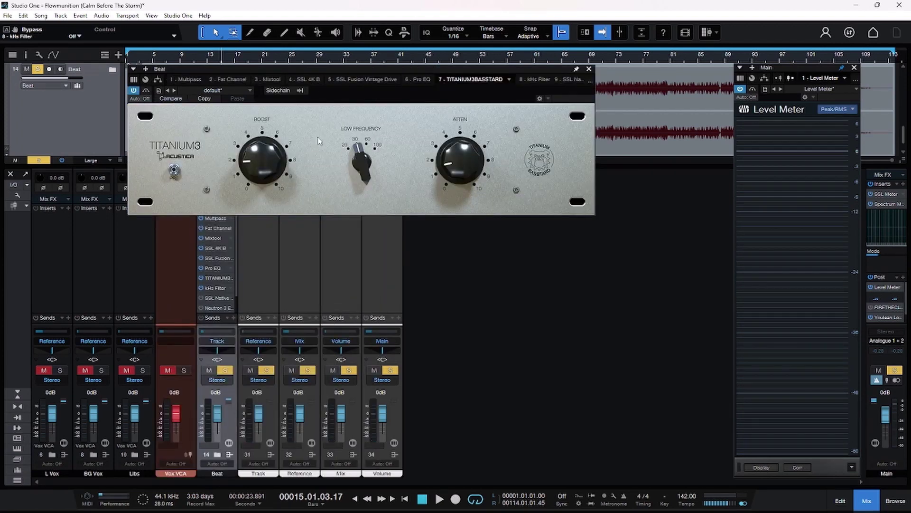
click(525, 75)
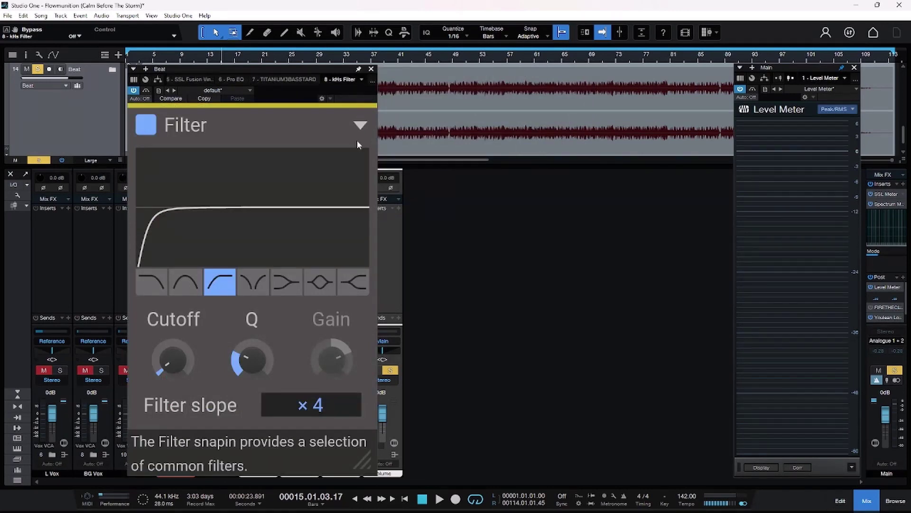
click(303, 76)
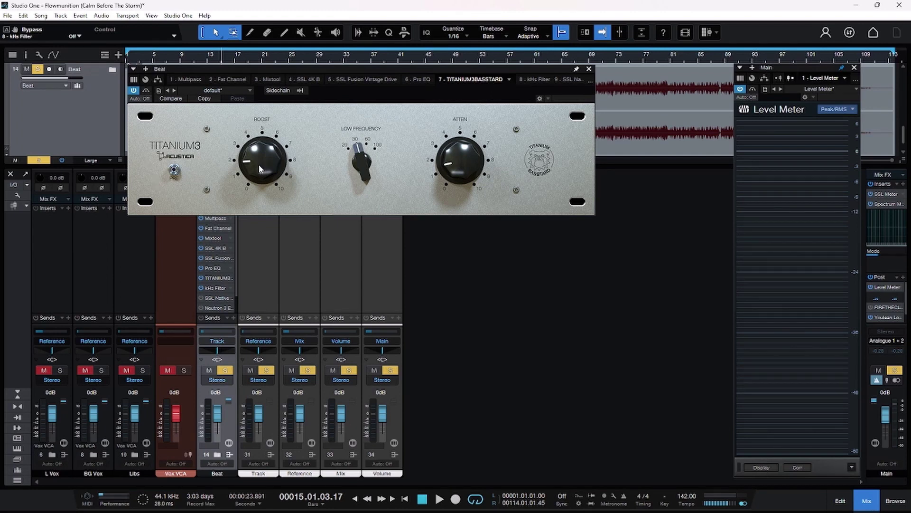
- Set the kHs Filter cutoff to 25.0 Hz and check its Q and filter slope settings
click(537, 78)
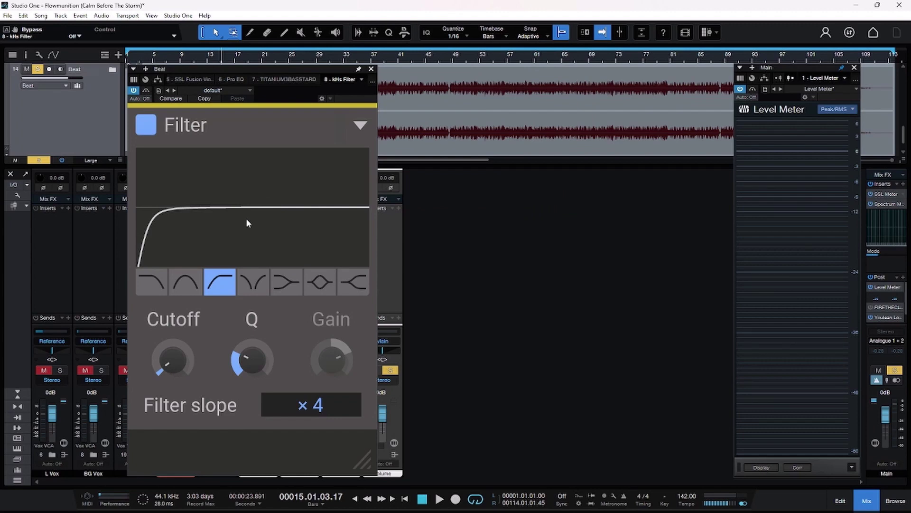
click(175, 360)
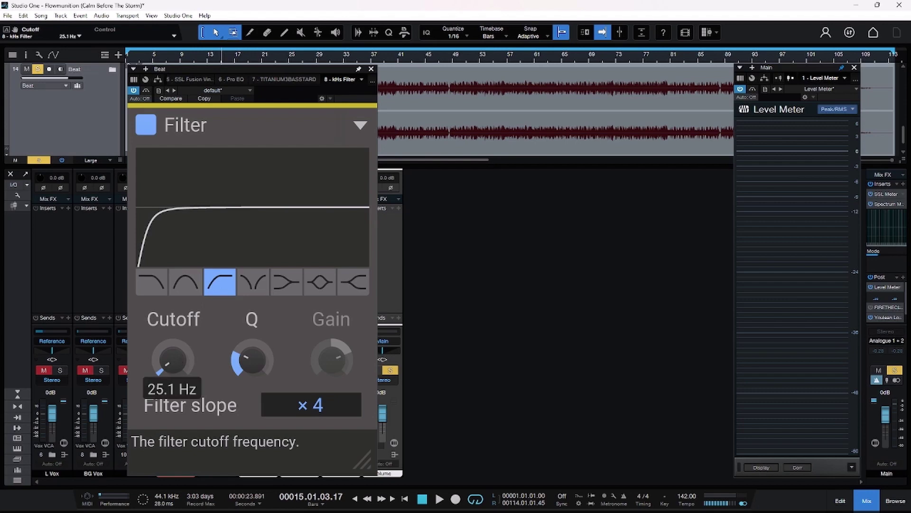
double_click(178, 360)
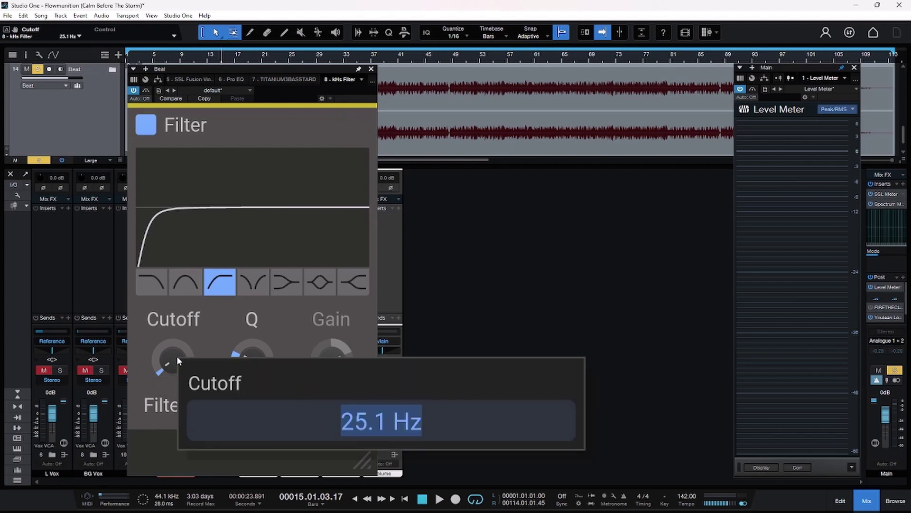
key(Left)
key(Left)
key(Left)
key(Left)
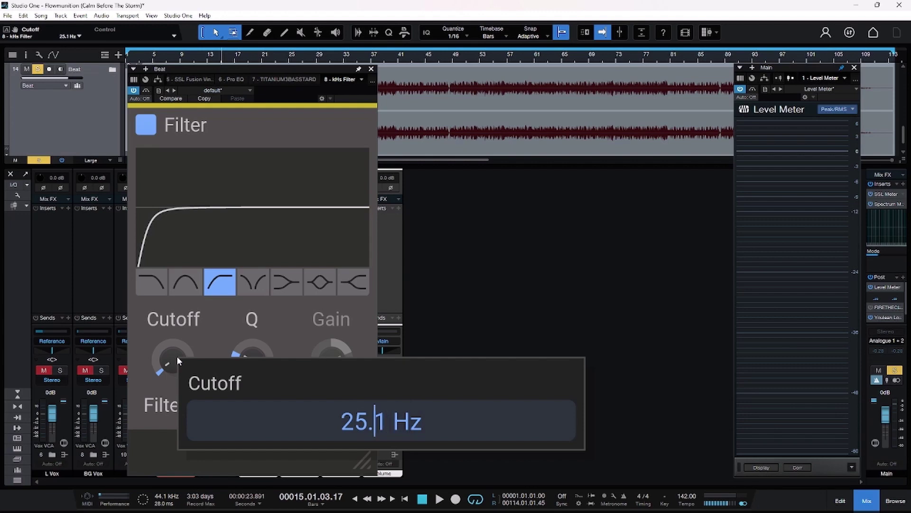
key(Right)
key(BackSpace)
text(0)
key(Return)
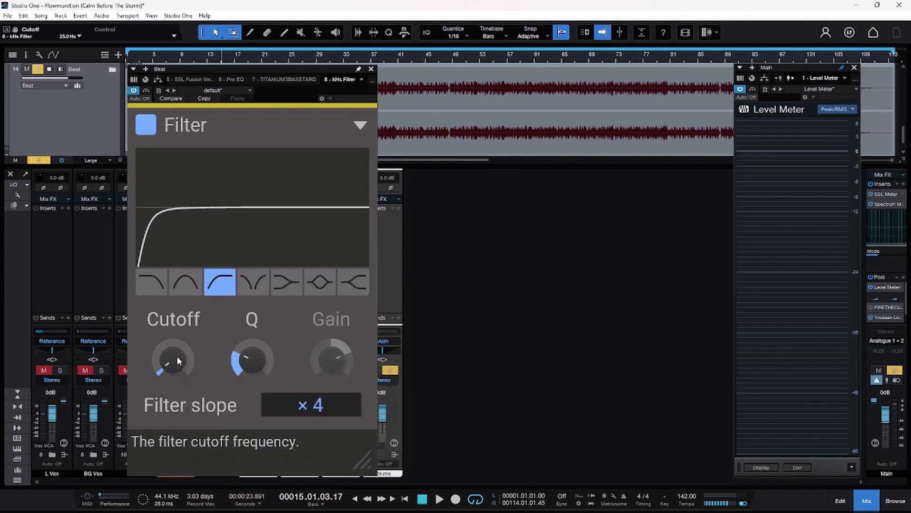
click(254, 370)
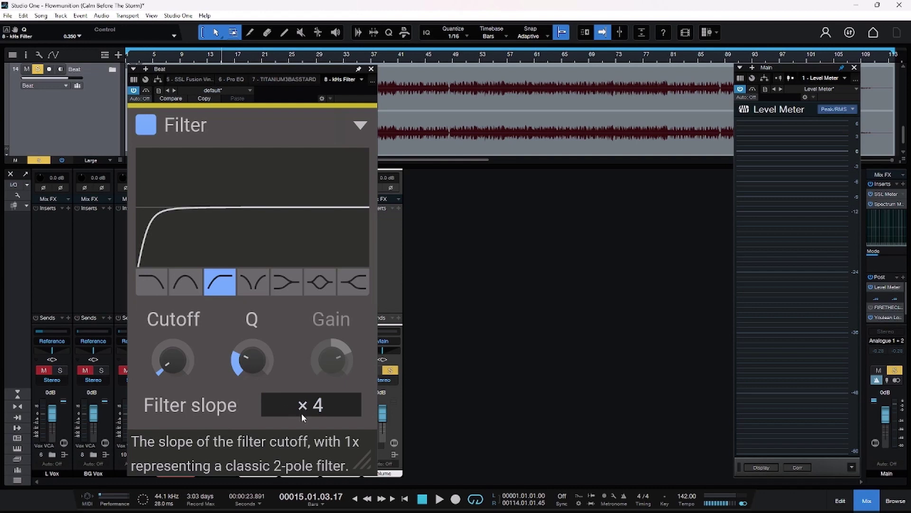
mouse_move(307, 411)
mouse_down()
mouse_move(307, 399)
mouse_move(309, 409)
mouse_up()
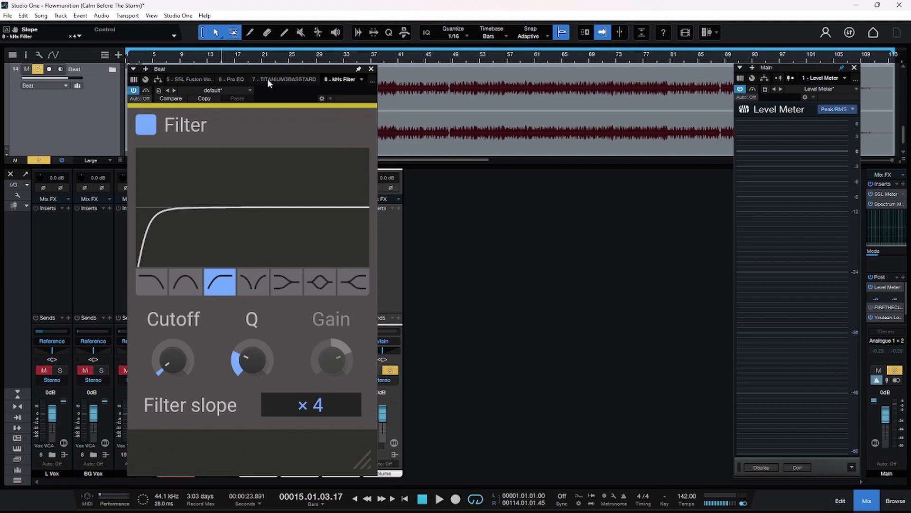
- Look through the SSL Native Bus Compressor 2, kHs Filter and TITANIUM3BASSTARD inserts on the Beat channel
scroll(267, 78, down, 1)
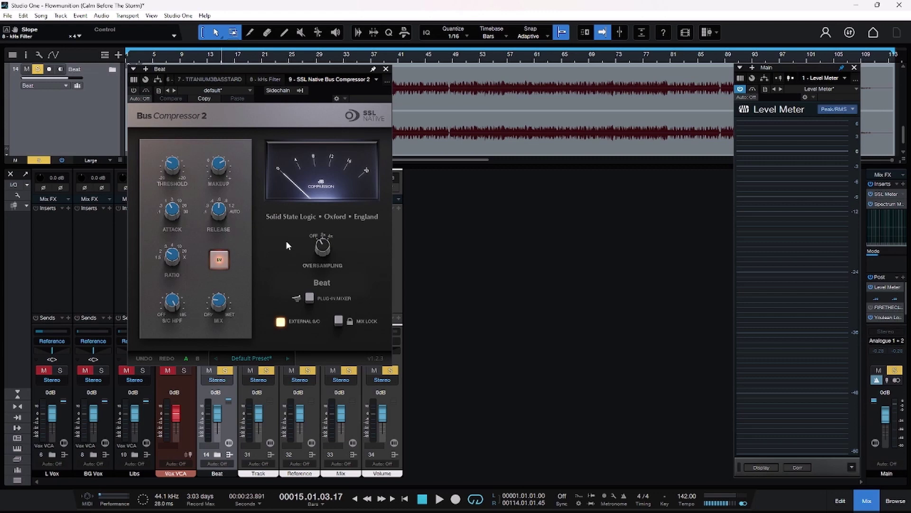
click(268, 79)
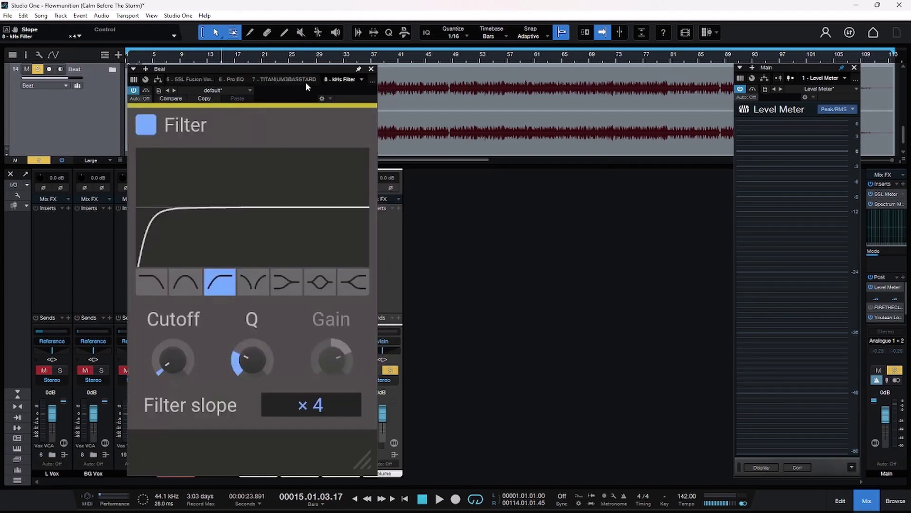
click(274, 77)
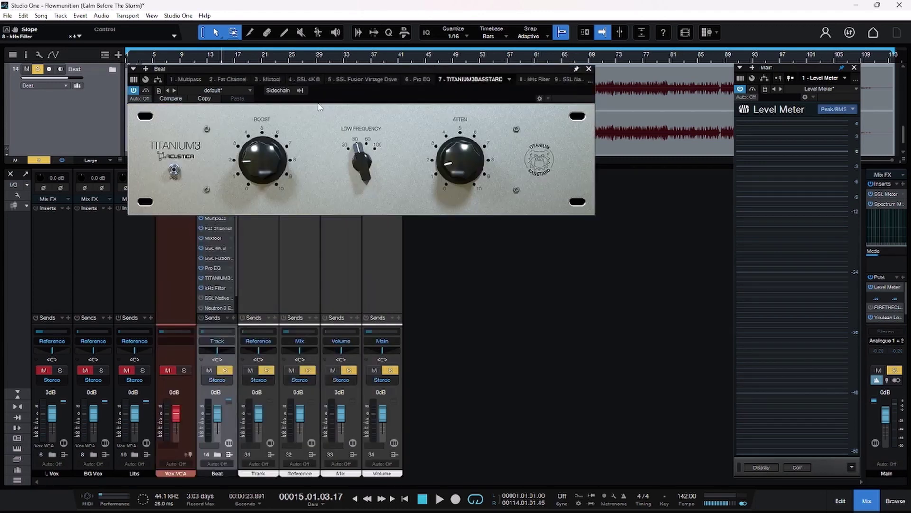
click(534, 79)
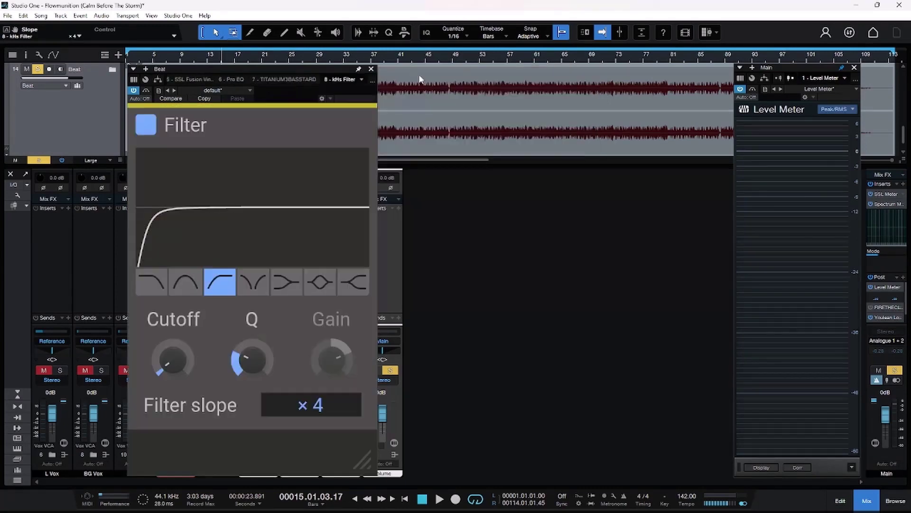
click(311, 78)
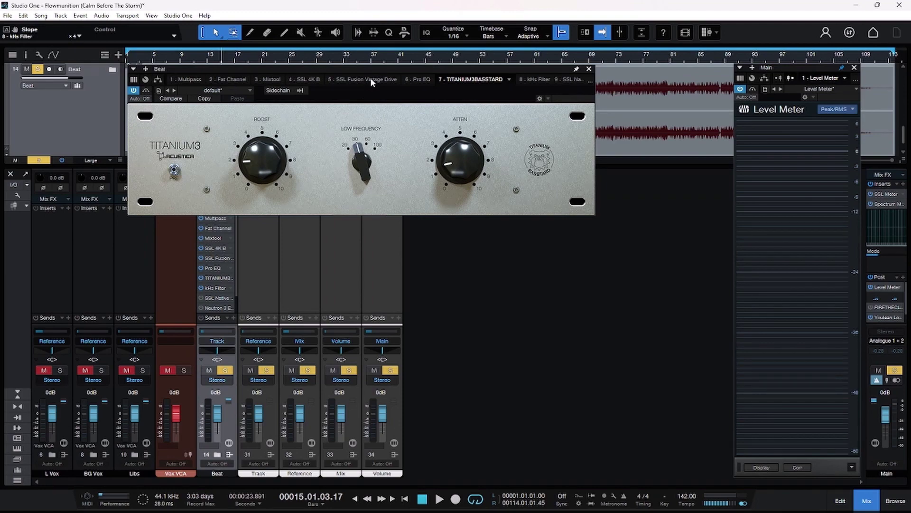
- Activate the SSL Native Bus Compressor 2 insert on the Beat channel in bypass and start playback
scroll(350, 78, down, 1)
click(347, 80)
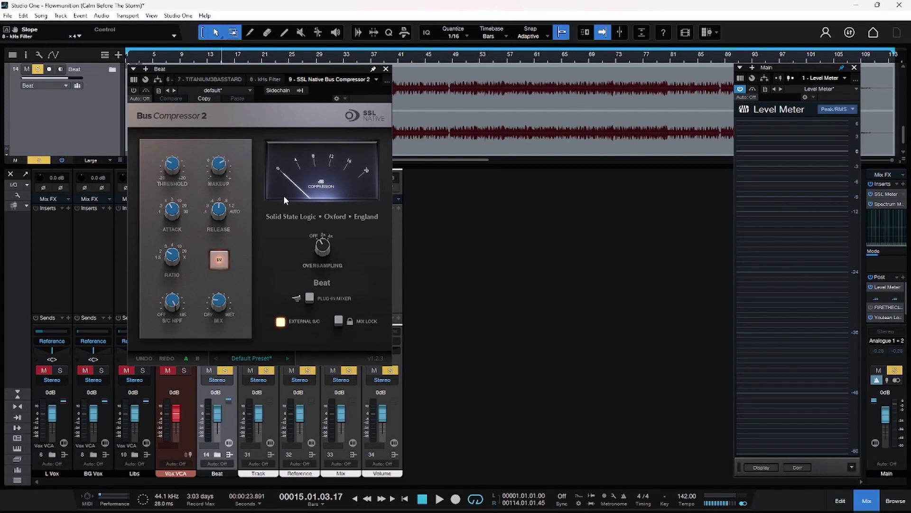
click(146, 90)
key(space)
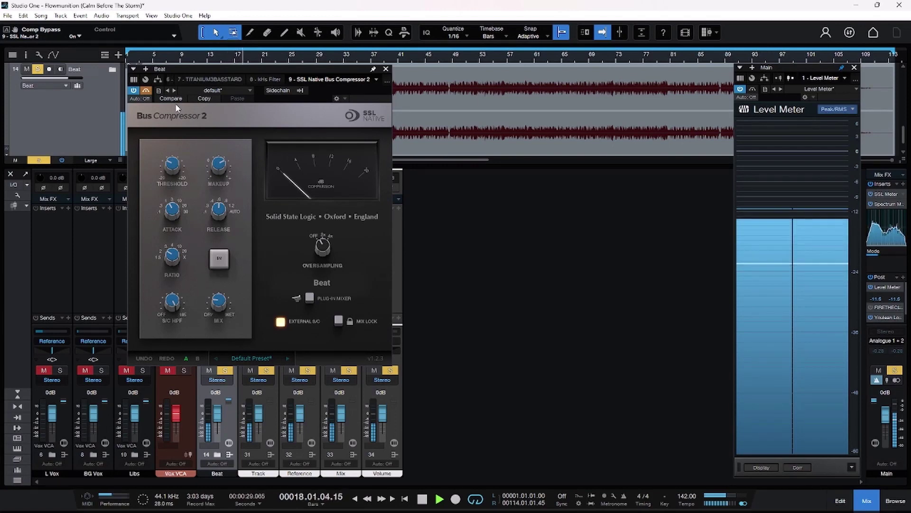
- Compare the playing Beat with SSL Native Bus Compressor 2 active and bypassed, leaving it out of bypass
click(146, 91)
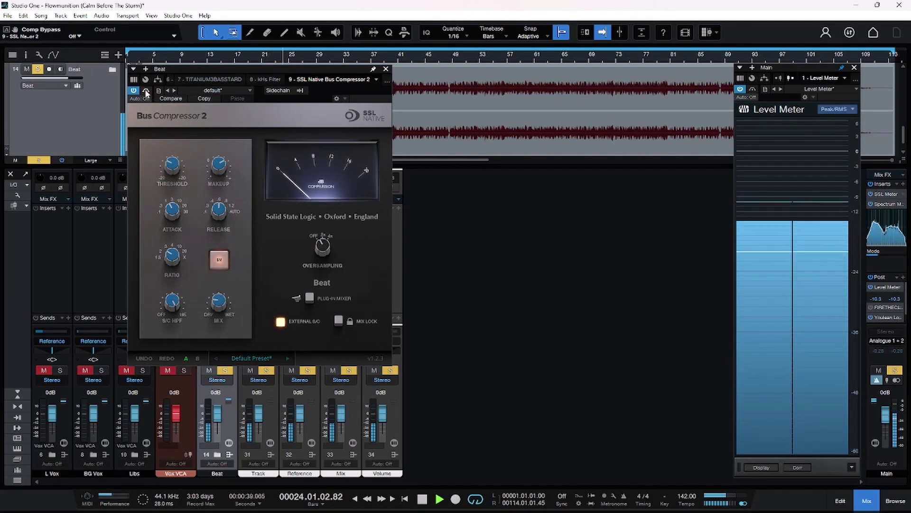
click(146, 91)
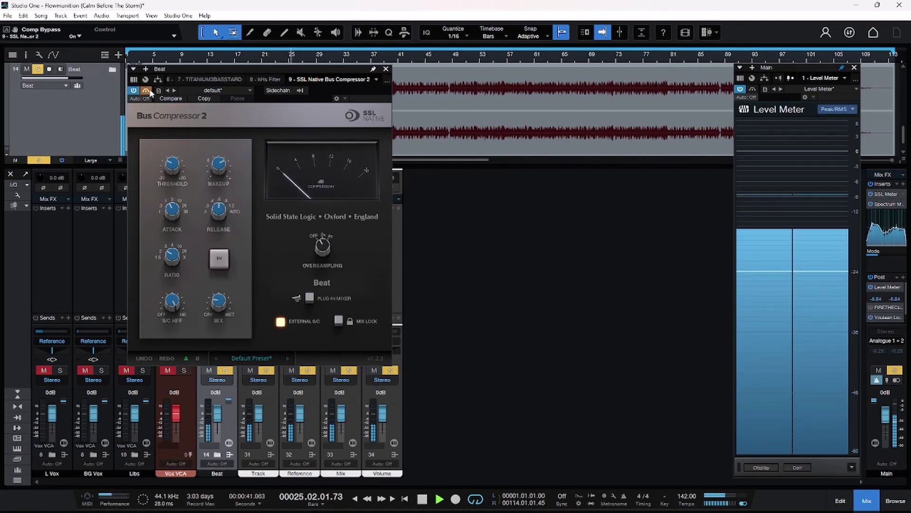
scroll(221, 76, down, 1)
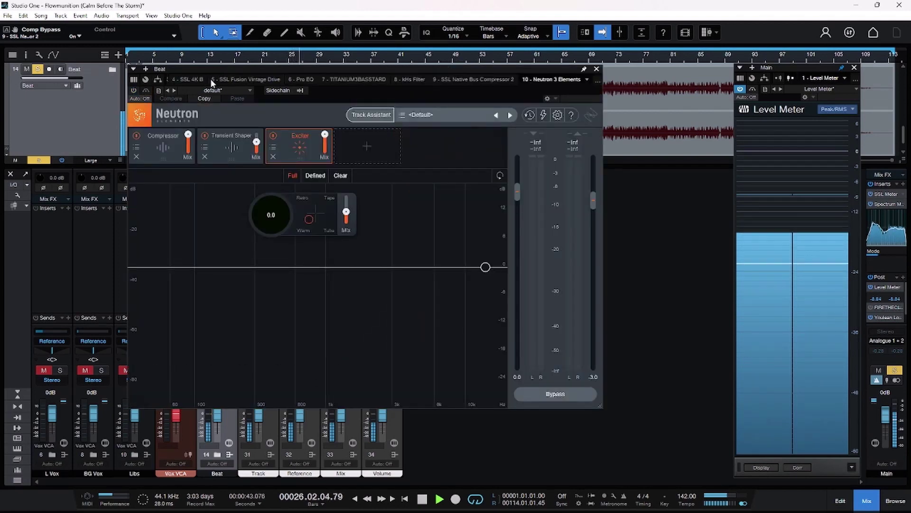
scroll(215, 79, up, 1)
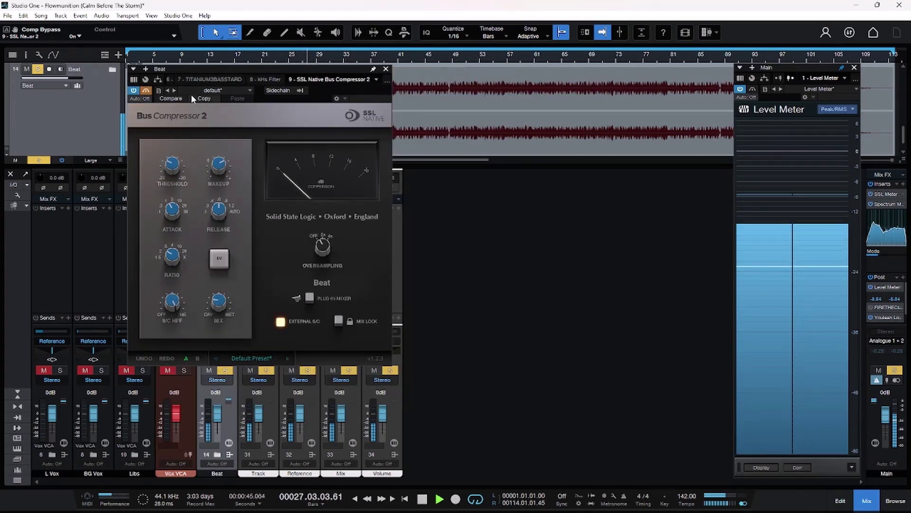
click(146, 91)
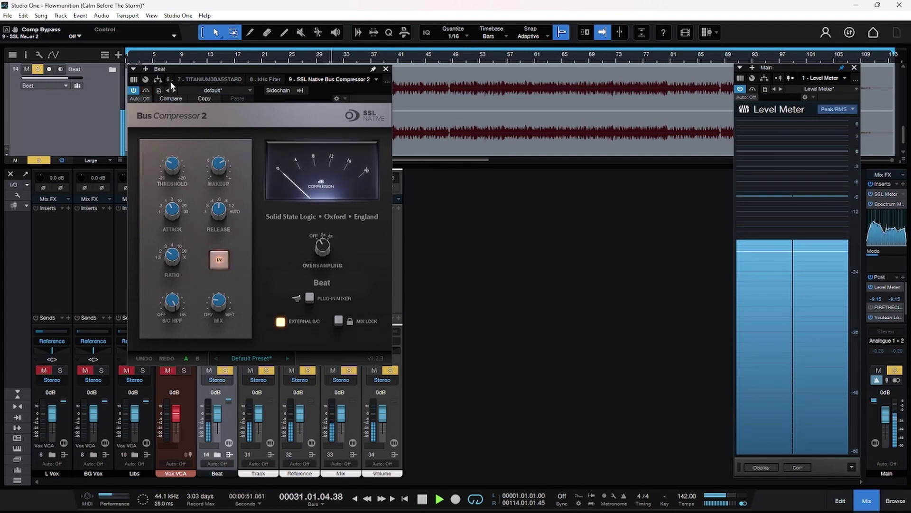
- Compare the playing Beat with Bus Compressor 2's compression switched off and on, leaving it on, and glance at the insert after it
click(219, 262)
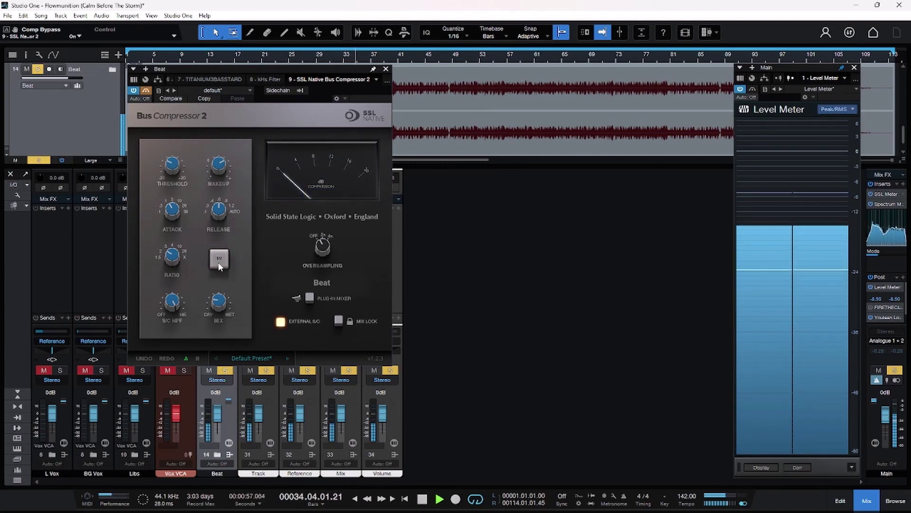
click(218, 262)
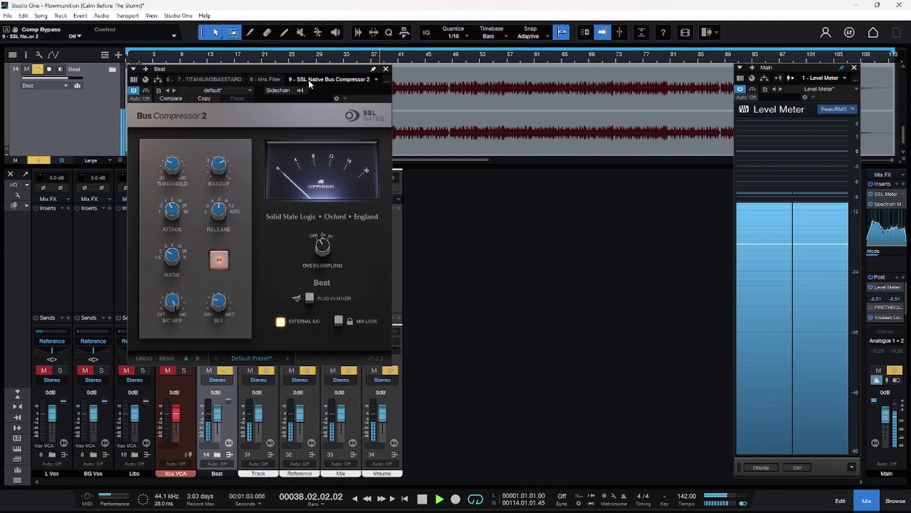
scroll(312, 82, down, 1)
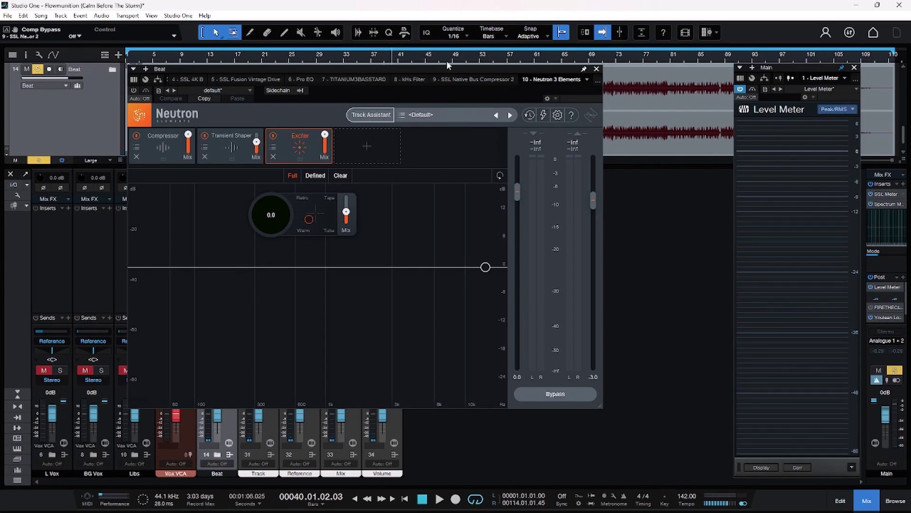
click(499, 78)
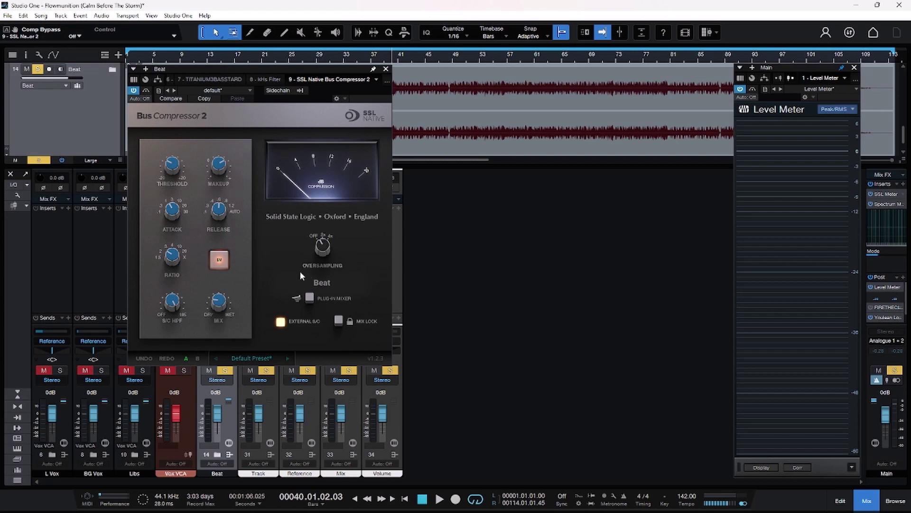
- Look through the Compressor, Transient Shaper and Exciter modules of the Neutron 3 Elements insert on the Beat channel
click(320, 83)
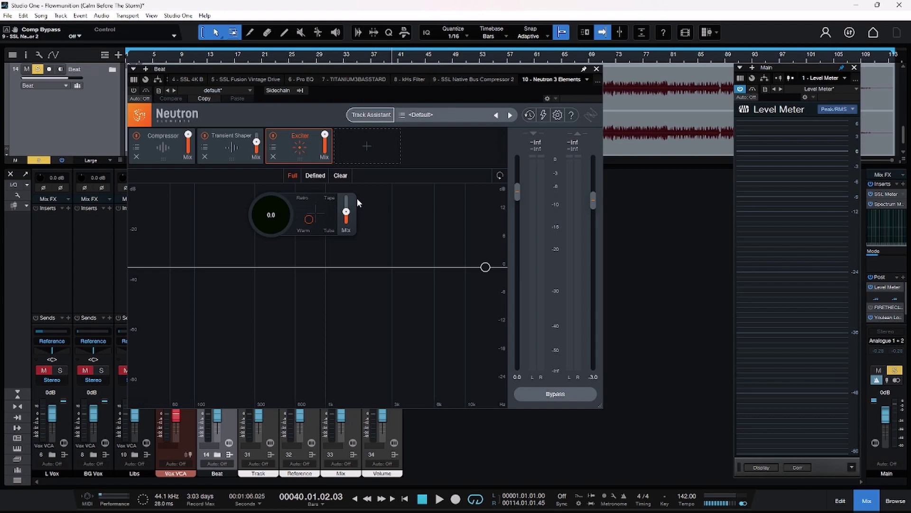
click(162, 159)
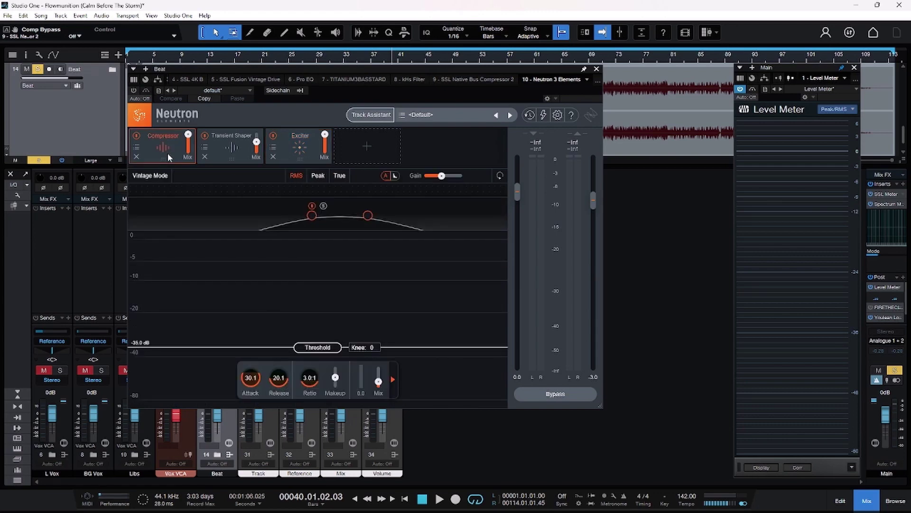
click(231, 153)
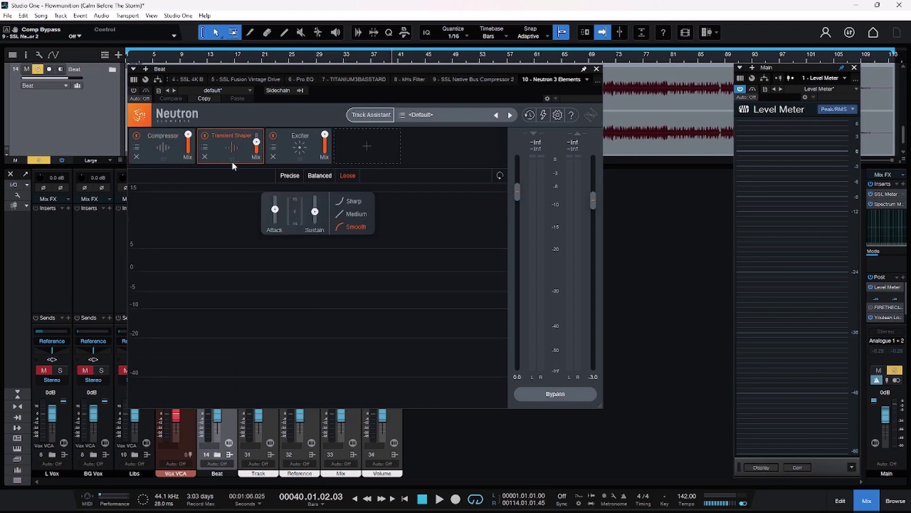
click(291, 149)
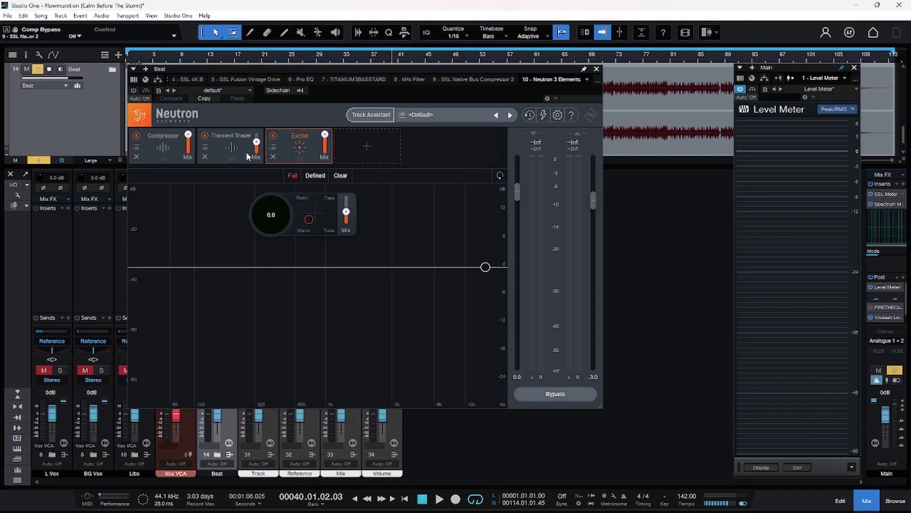
click(154, 147)
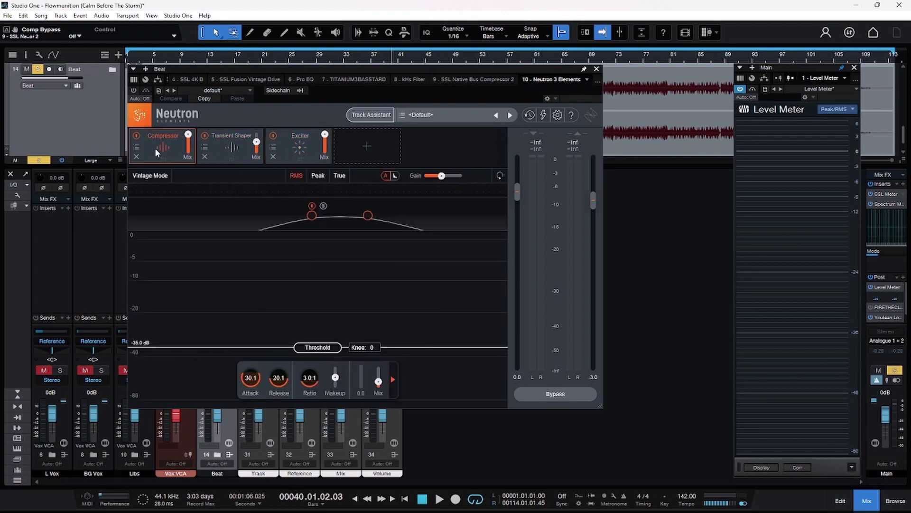
- Activate the Neutron 3 Elements insert in bypass and disable its Transient Shaper and Exciter modules
click(134, 90)
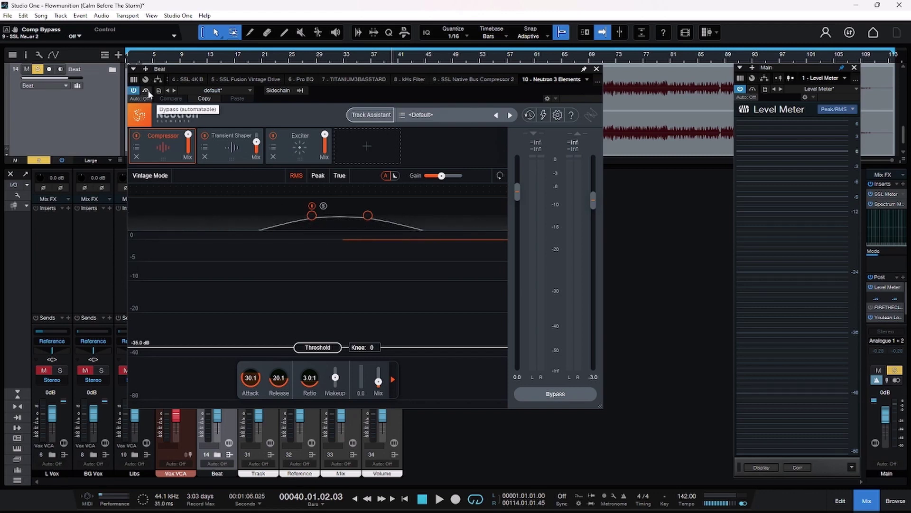
click(147, 91)
click(205, 136)
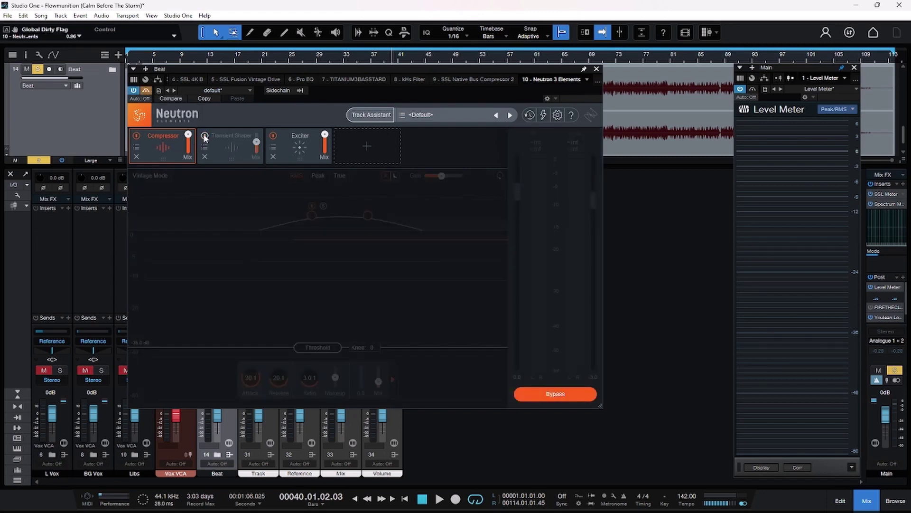
click(274, 136)
- Play the Beat from about bar 9 and take Neutron 3 Elements out of bypass to hear its Compressor alone
key(space)
click(184, 53)
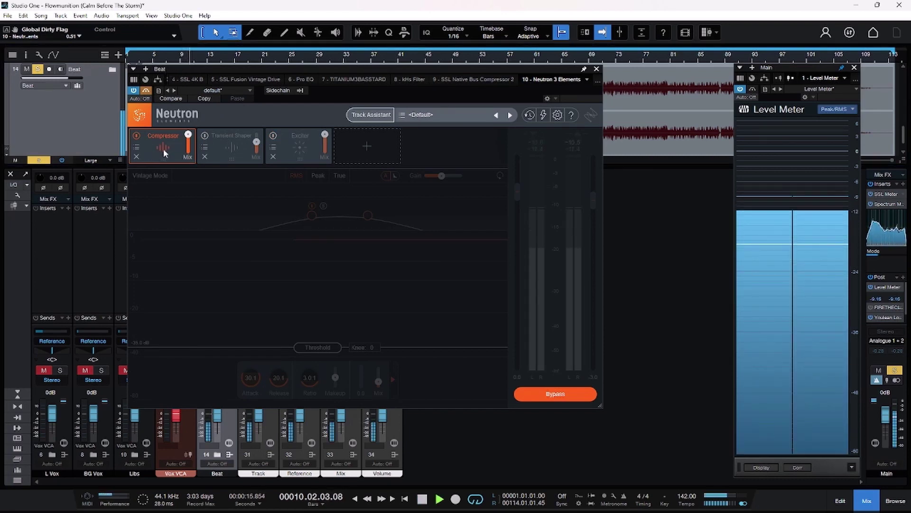
click(146, 91)
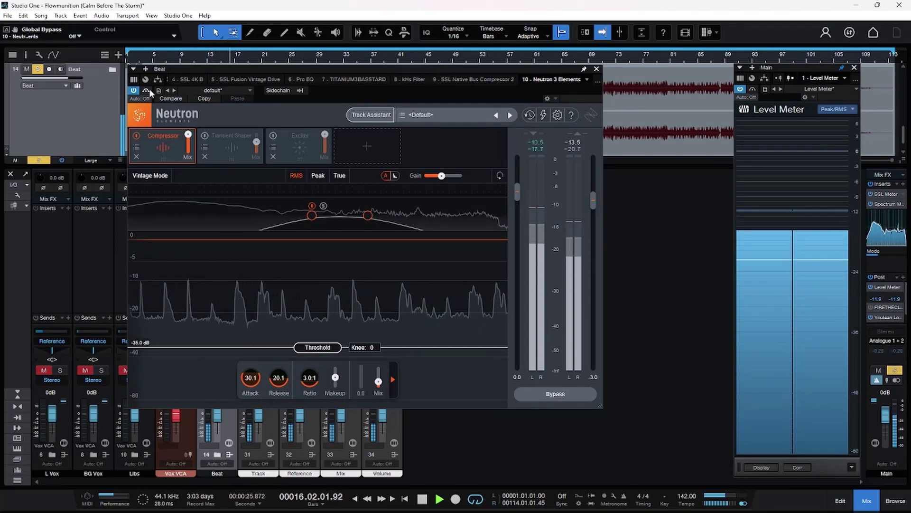
- Play from bar 24 and compare the Beat with Neutron's Transient Shaper module on and off, leaving it enabled
click(237, 150)
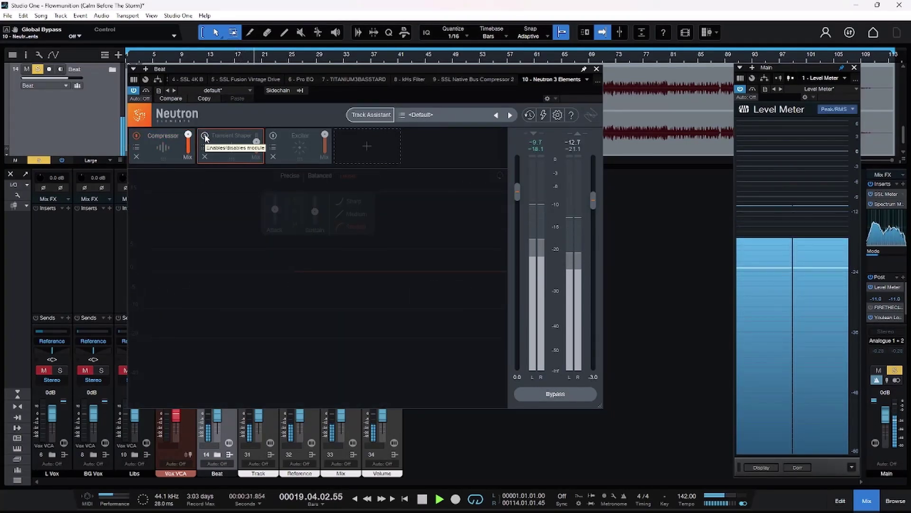
click(285, 56)
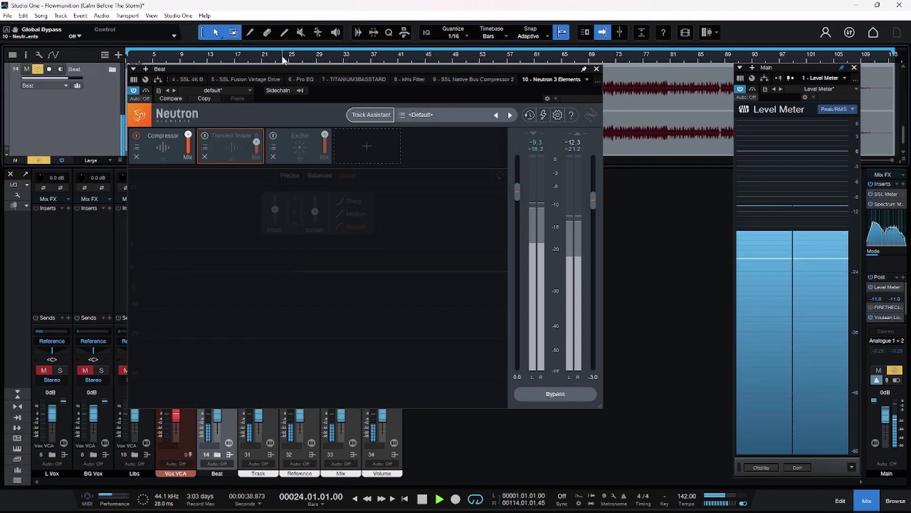
click(205, 136)
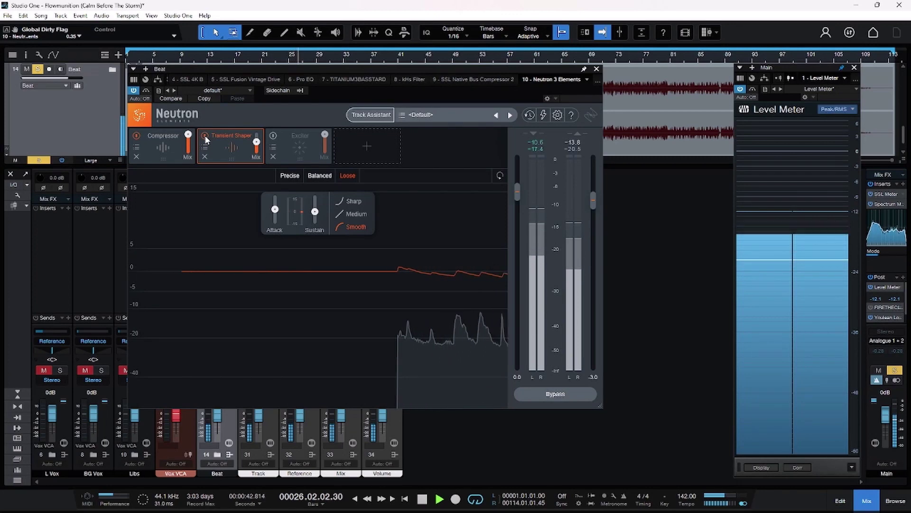
click(205, 136)
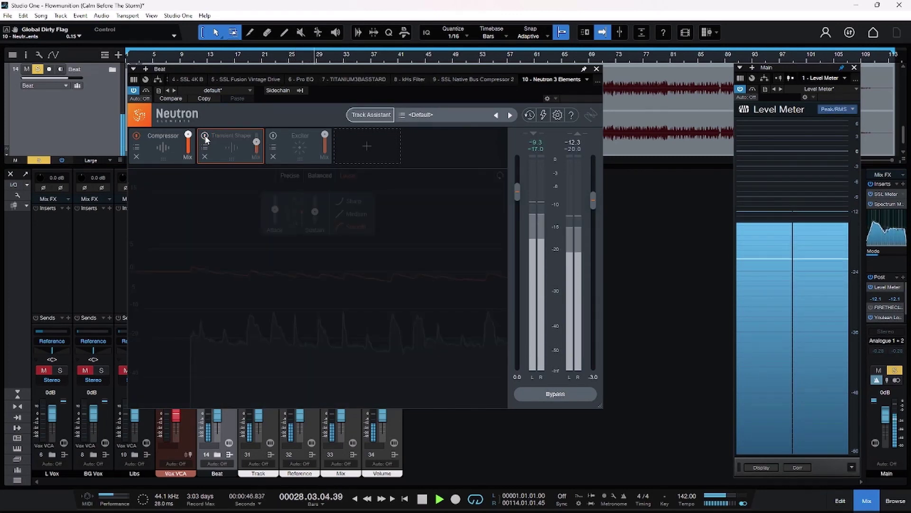
click(205, 136)
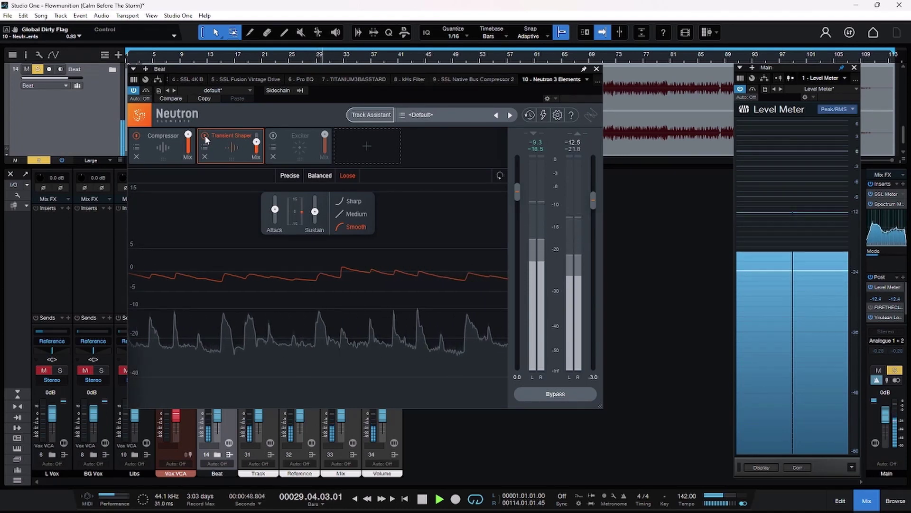
- Enable Neutron's Exciter module and compare the Beat with the whole plugin bypassed and active, leaving it active
click(289, 143)
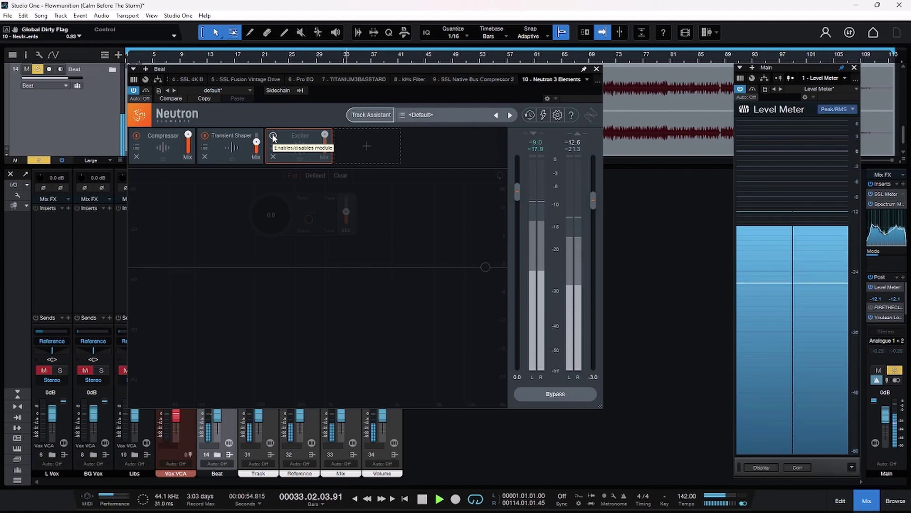
click(274, 137)
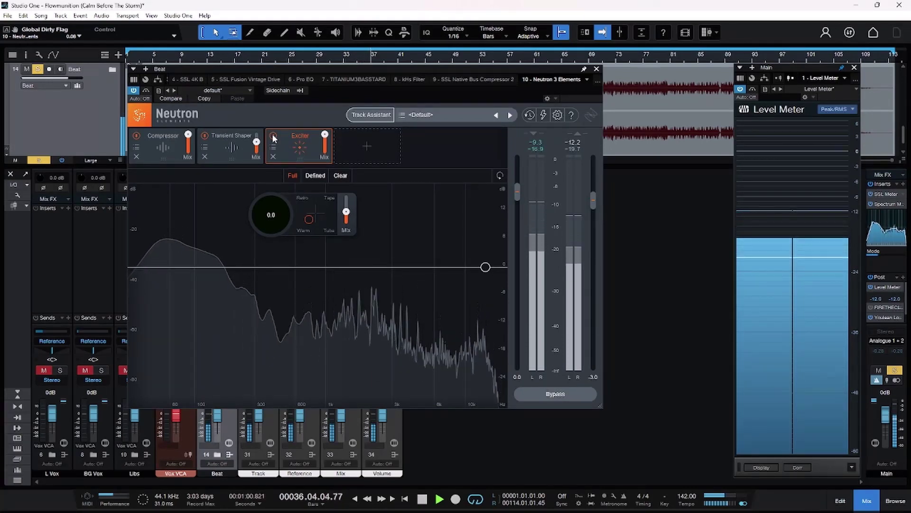
click(145, 90)
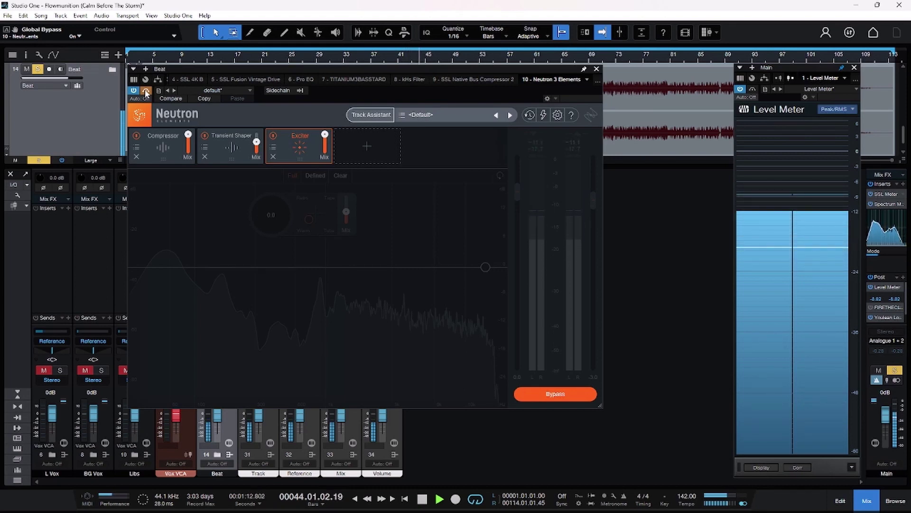
click(146, 92)
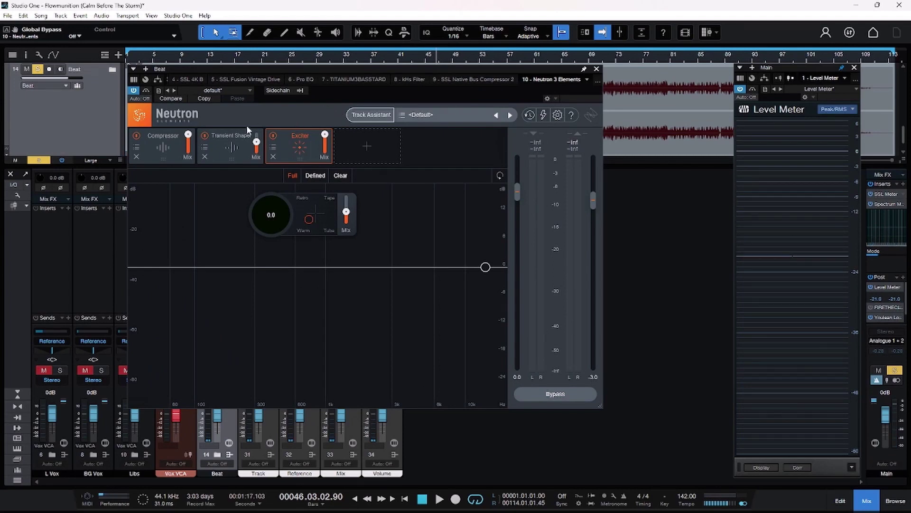
- Check the high-pass and low-pass detection filter points of Neutron's Compressor module and the Transient Shaper settings
click(177, 148)
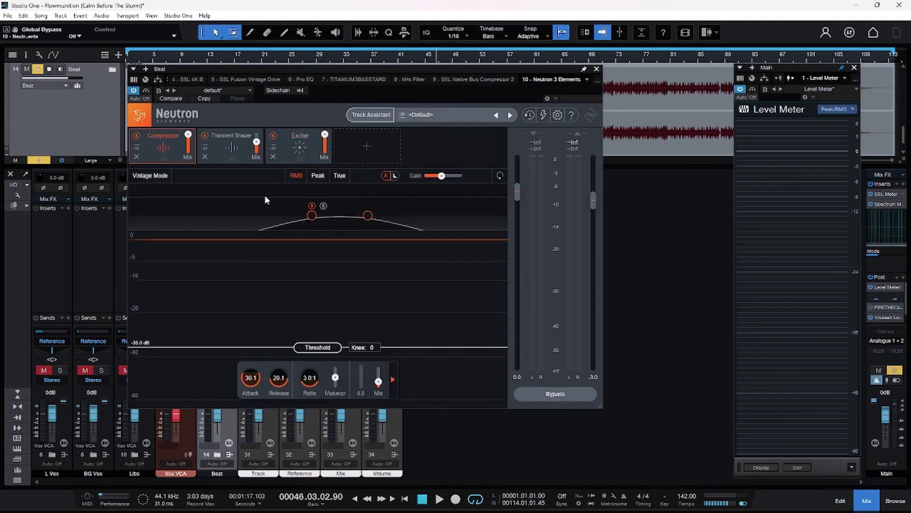
click(312, 215)
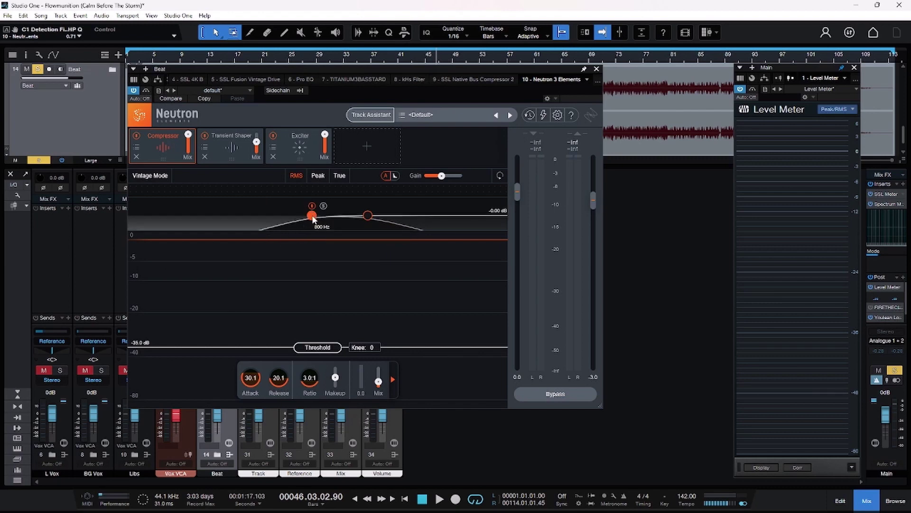
click(365, 216)
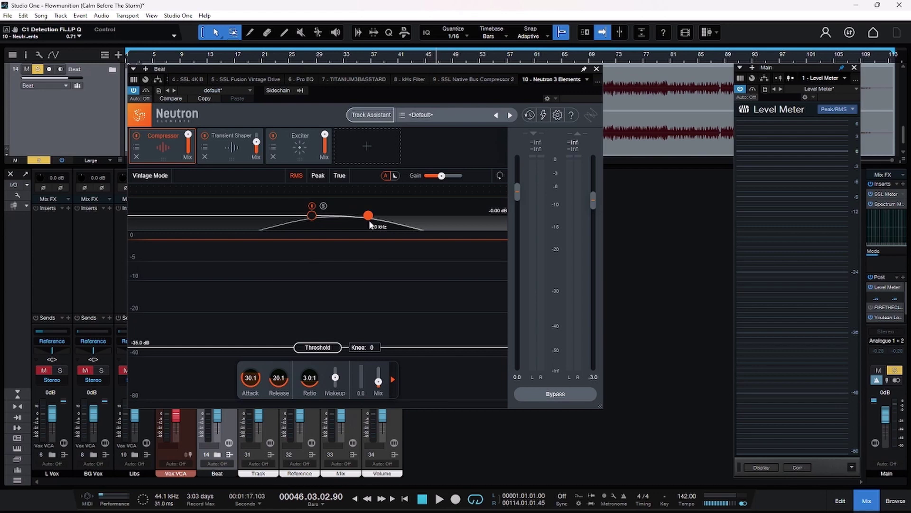
click(226, 148)
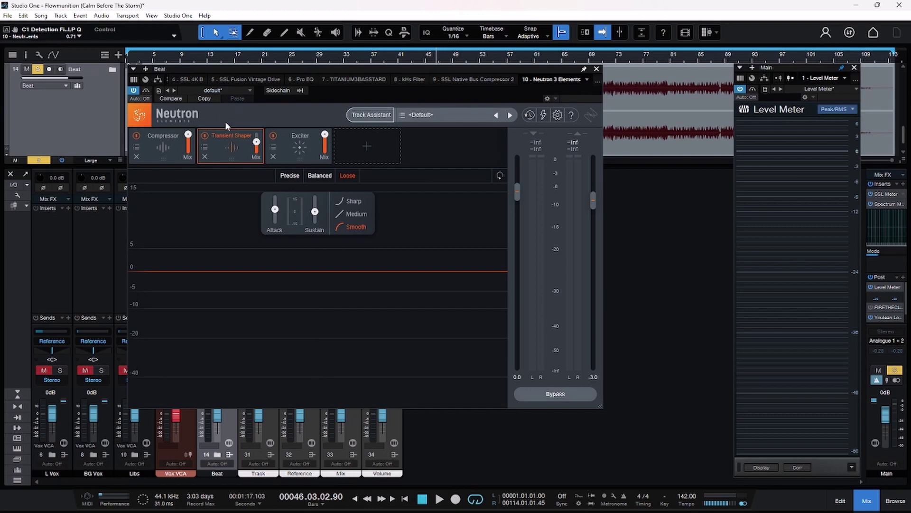
- Review the Beat channel's insert chain between Neutron 3 Elements and Mixtool, including kHs Filter, TITANIUM3BASSTARD, Pro EQ and SSL Fusion Vintage Drive
scroll(273, 78, up, 2)
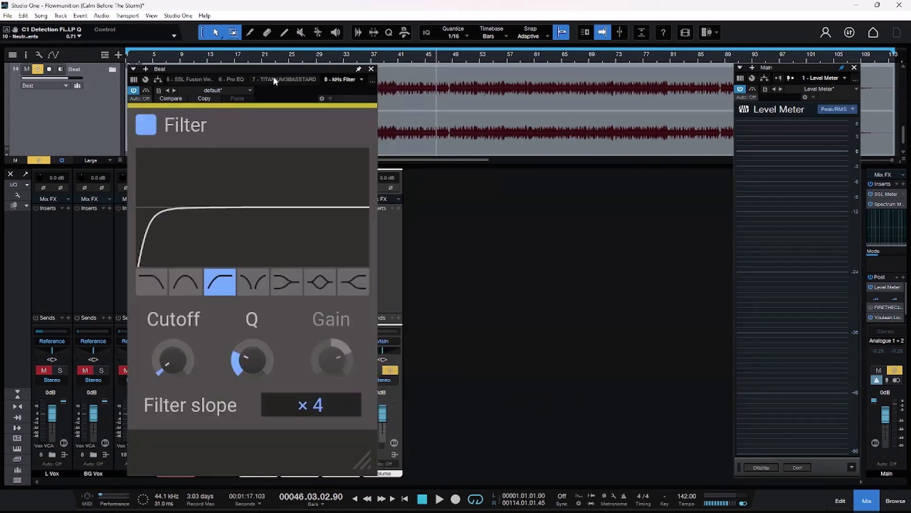
scroll(273, 79, up, 2)
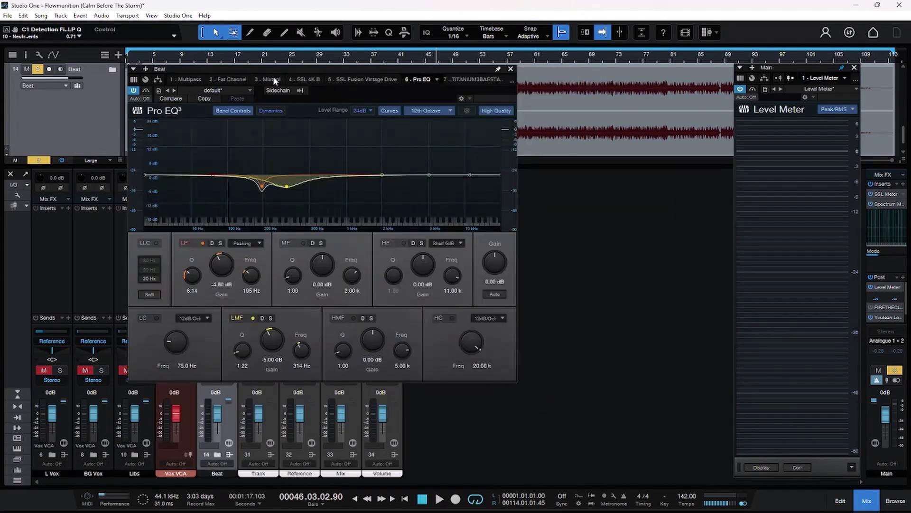
scroll(273, 79, up, 1)
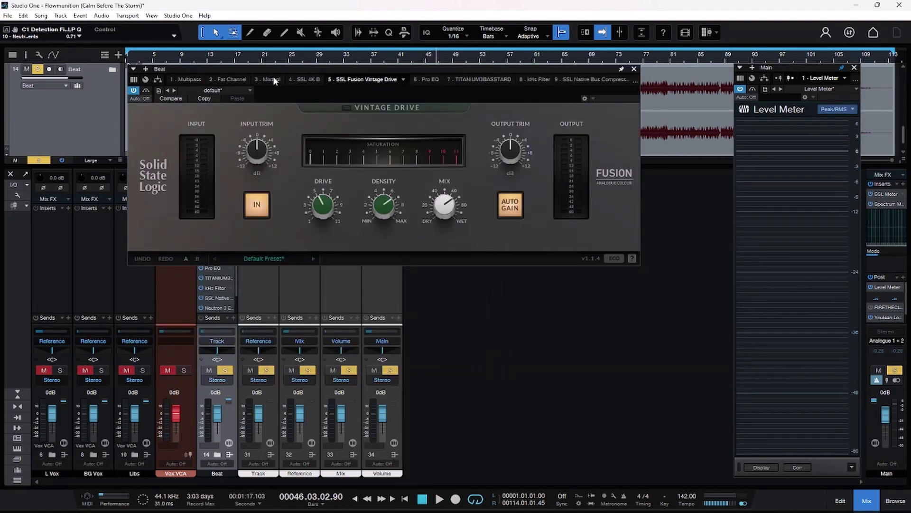
scroll(273, 79, down, 1)
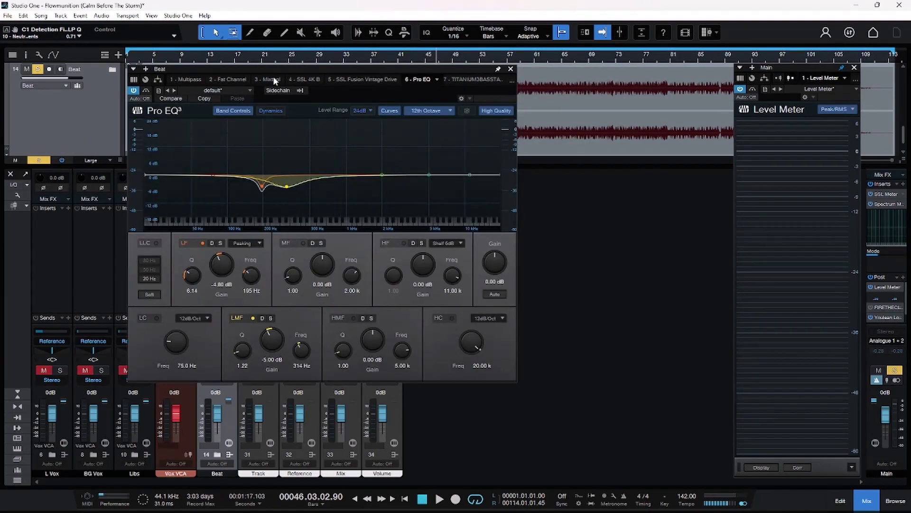
scroll(273, 79, down, 3)
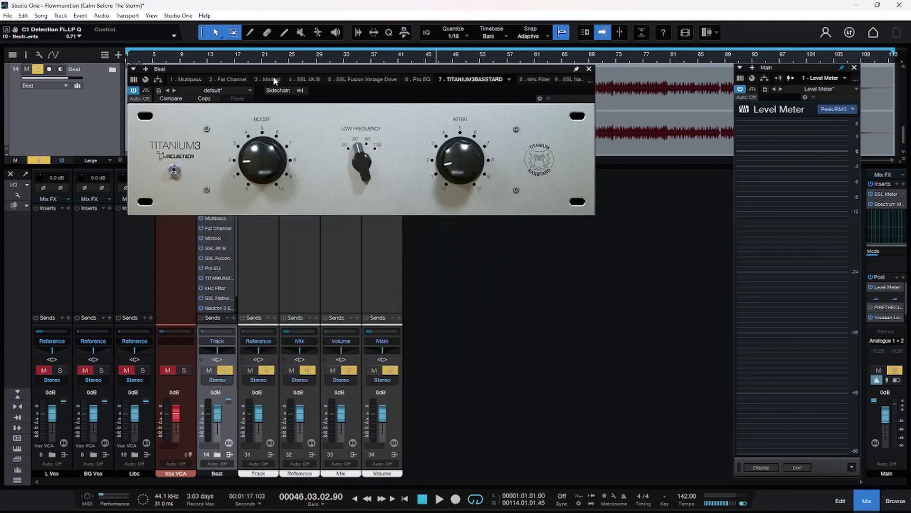
scroll(273, 79, down, 1)
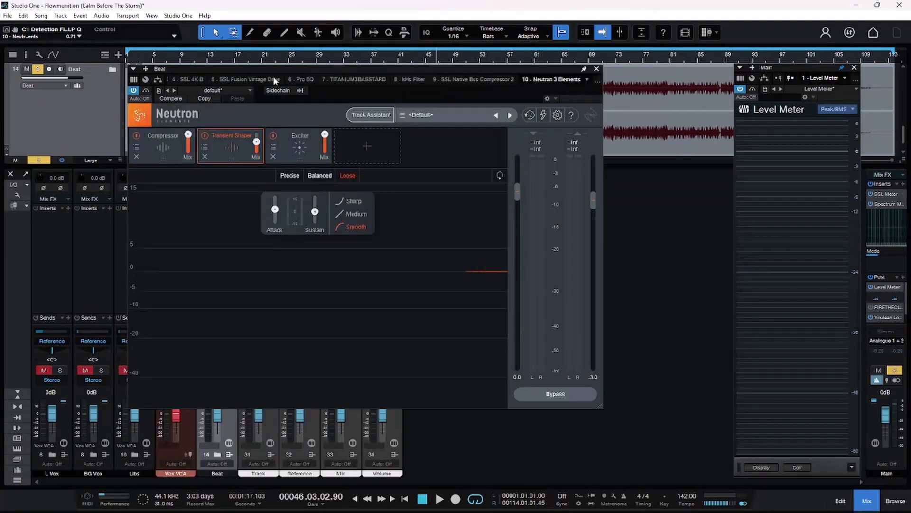
scroll(272, 77, up, 2)
scroll(272, 76, up, 1)
scroll(273, 76, up, 1)
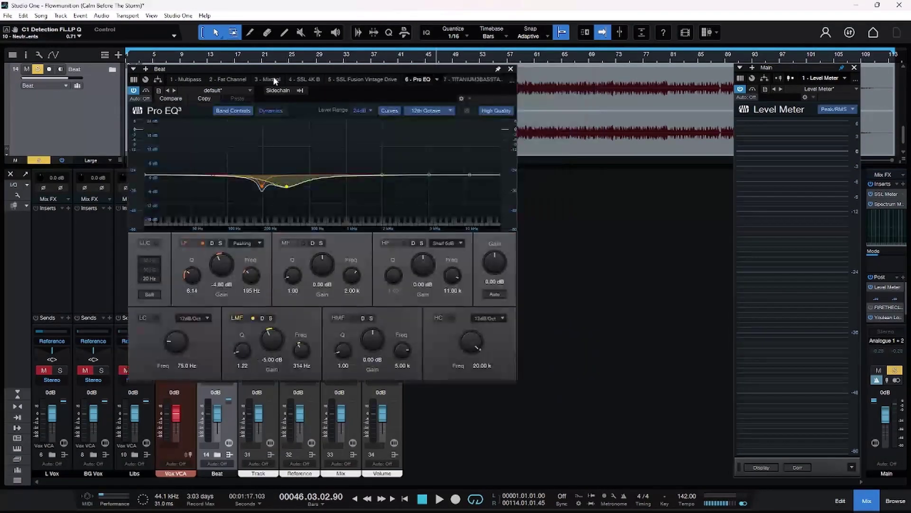
scroll(273, 76, up, 1)
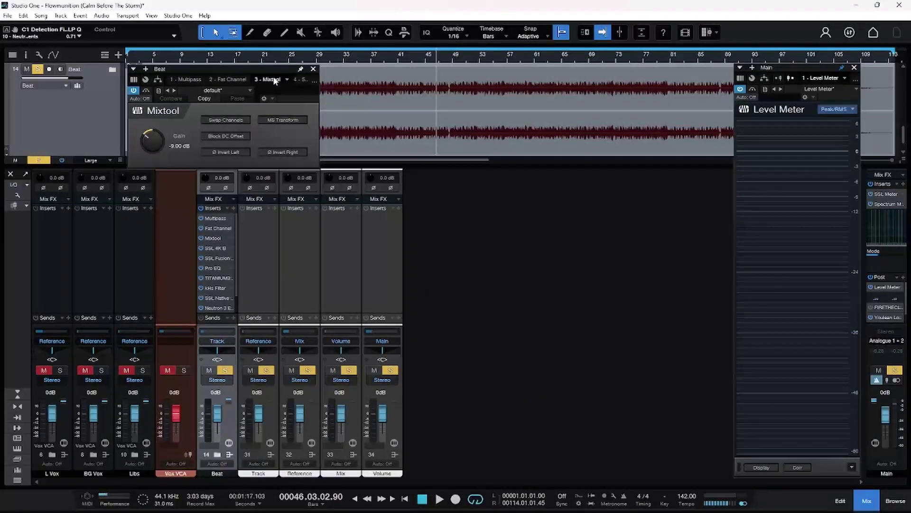
scroll(274, 81, down, 1)
scroll(274, 80, down, 1)
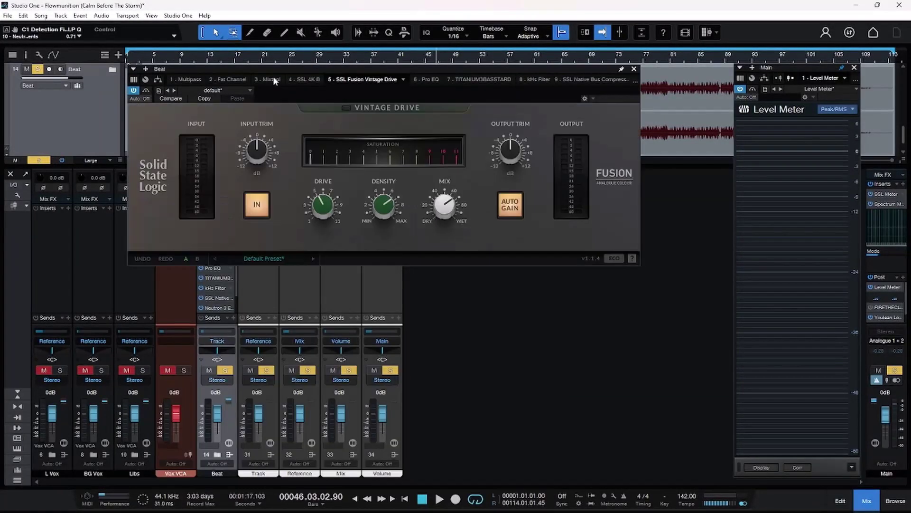
- Check the gain settings of the frequency bands and the Pre FX section in the Beat's Multipass
scroll(274, 79, down, 1)
scroll(273, 78, up, 1)
scroll(272, 76, up, 4)
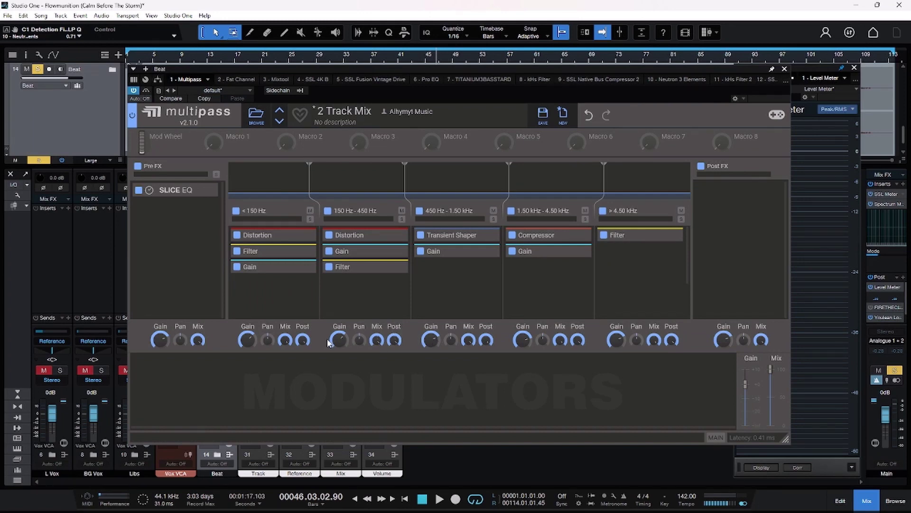
drag(246, 344, 245, 343)
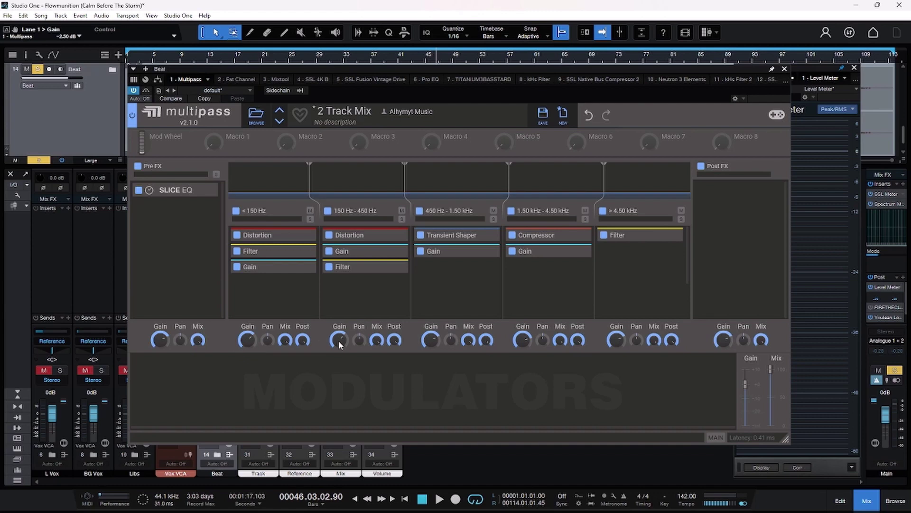
drag(339, 345, 339, 346)
click(431, 340)
click(524, 340)
mouse_move(616, 339)
mouse_move(160, 340)
- Review the Beat's insert chain from Fat Channel and Mixtool through Pro EQ to Neutron's Exciter module
click(236, 79)
click(272, 80)
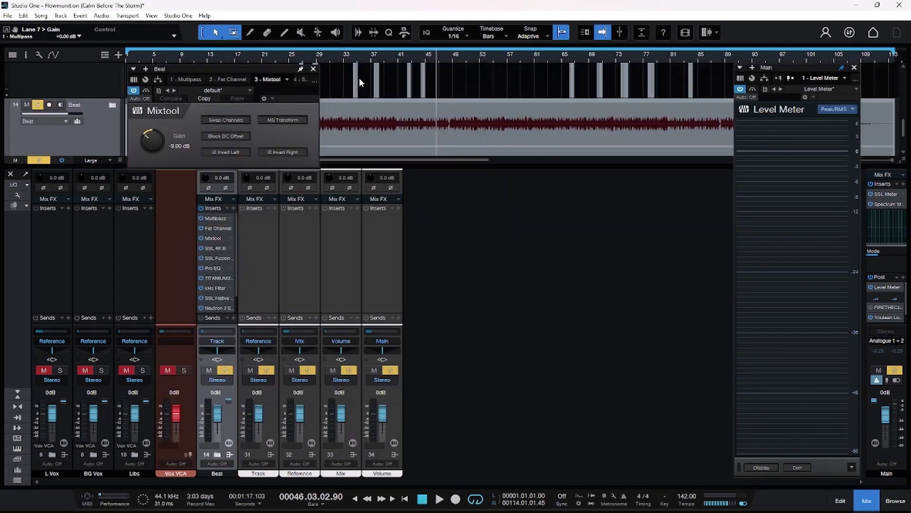
scroll(184, 77, down, 4)
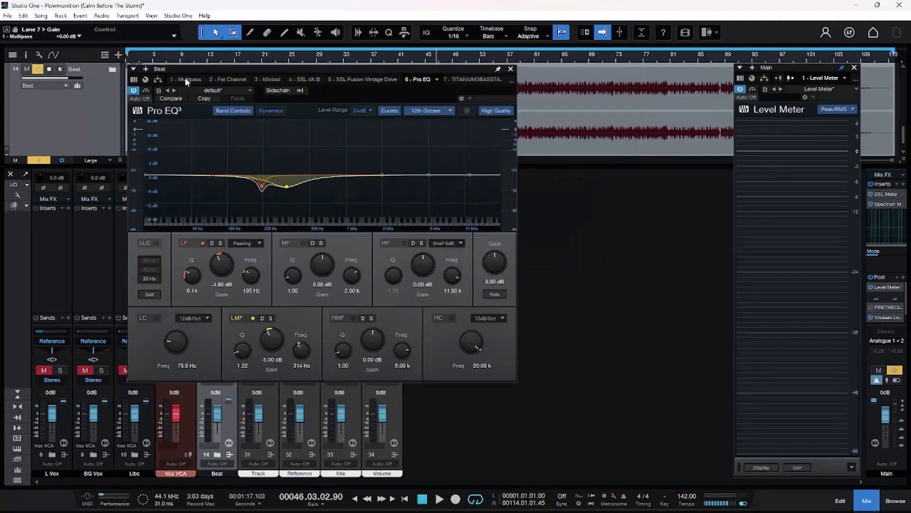
scroll(185, 81, down, 3)
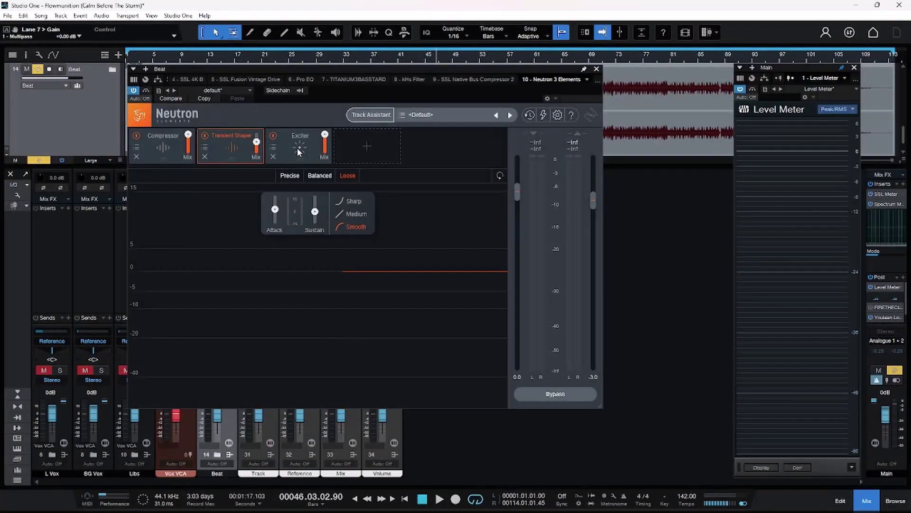
click(298, 148)
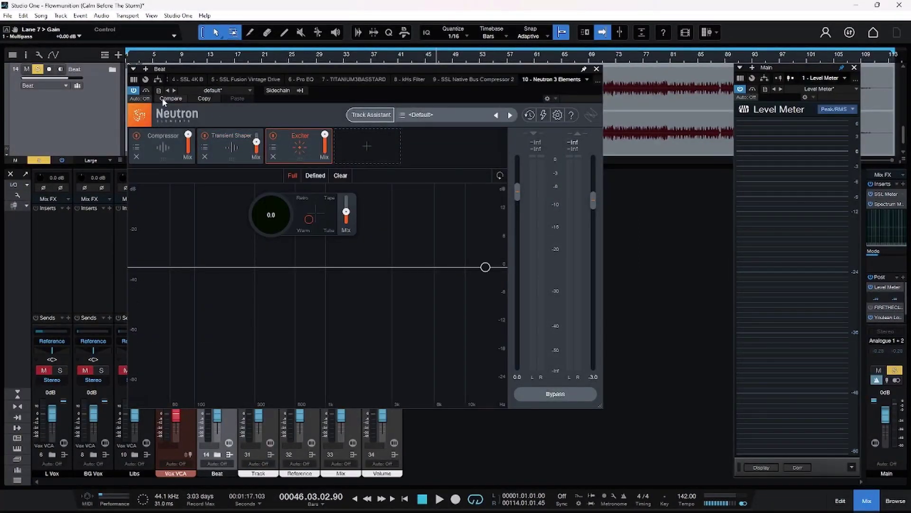
- Enable kHs Filter 2 on the Beat and compare playback with the filter bypassed and active, leaving it active
scroll(292, 79, down, 1)
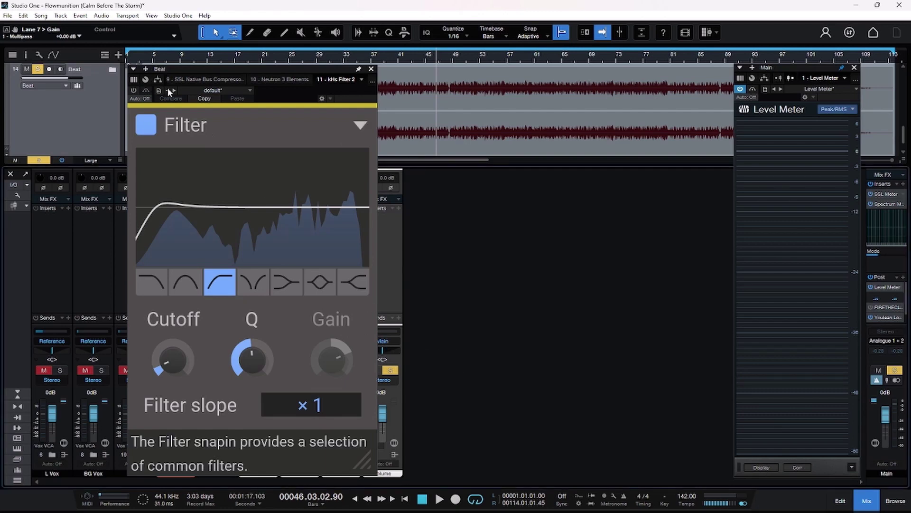
click(144, 125)
click(134, 90)
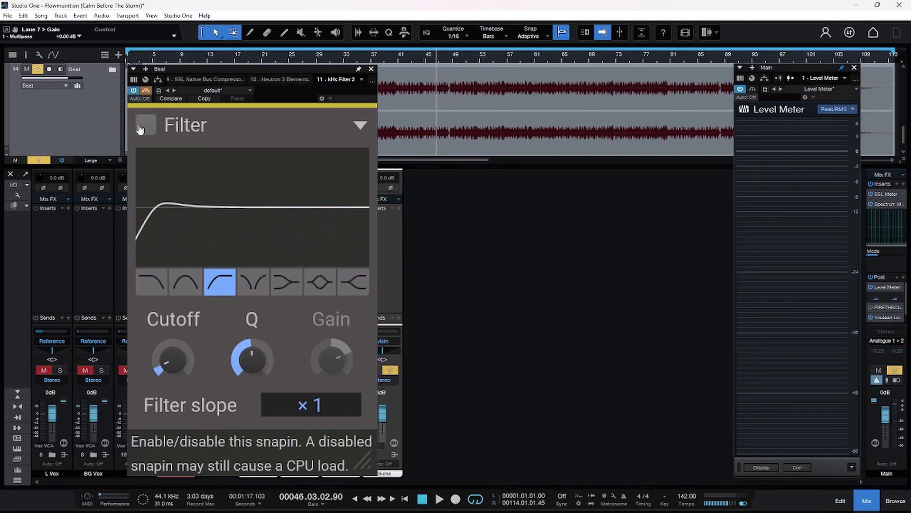
key(space)
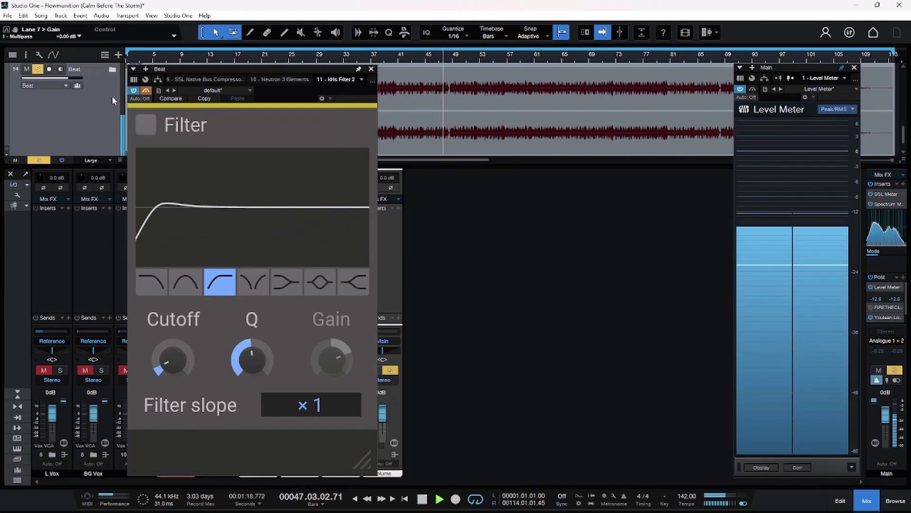
click(147, 125)
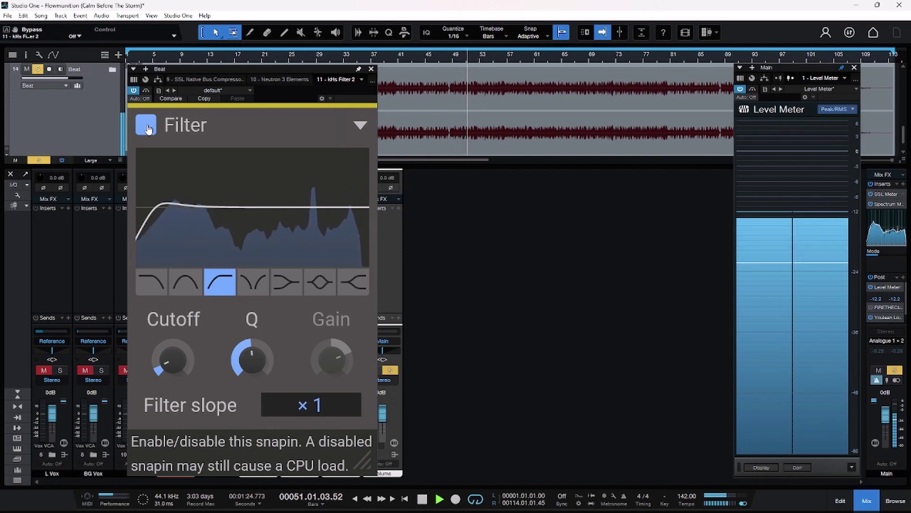
click(147, 126)
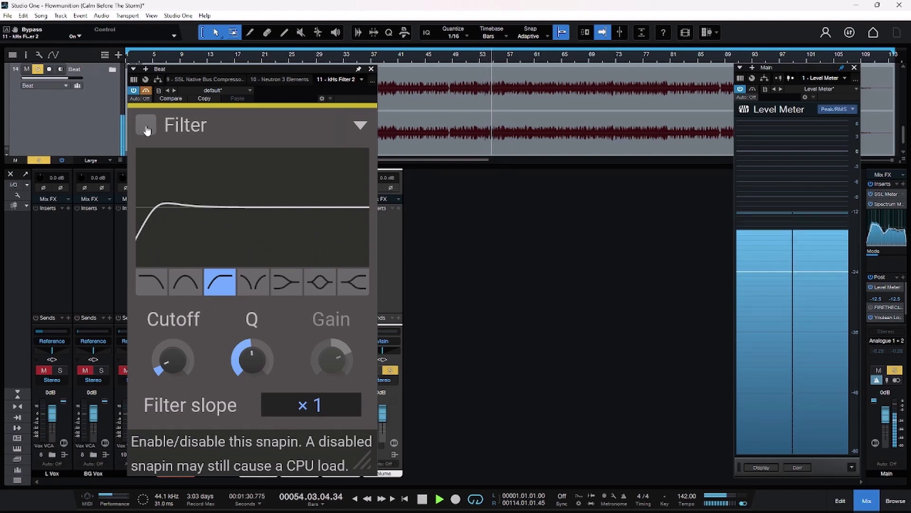
click(147, 127)
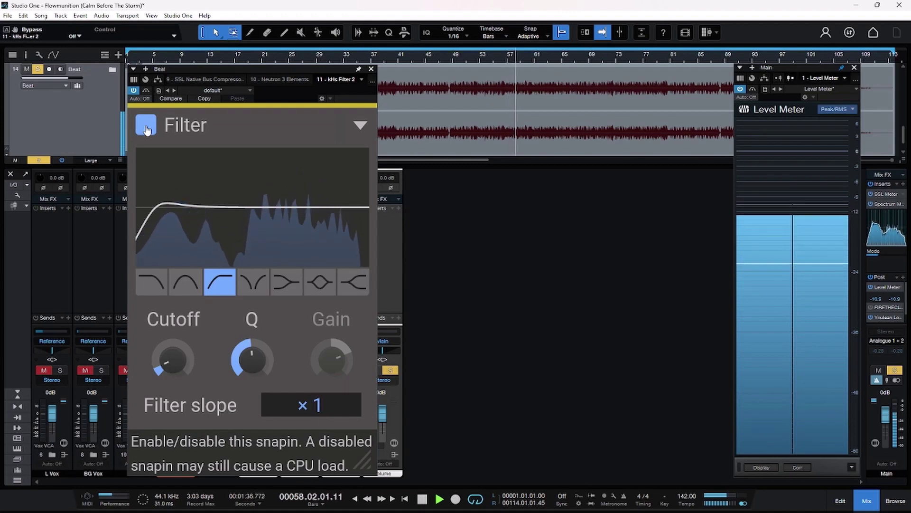
click(148, 128)
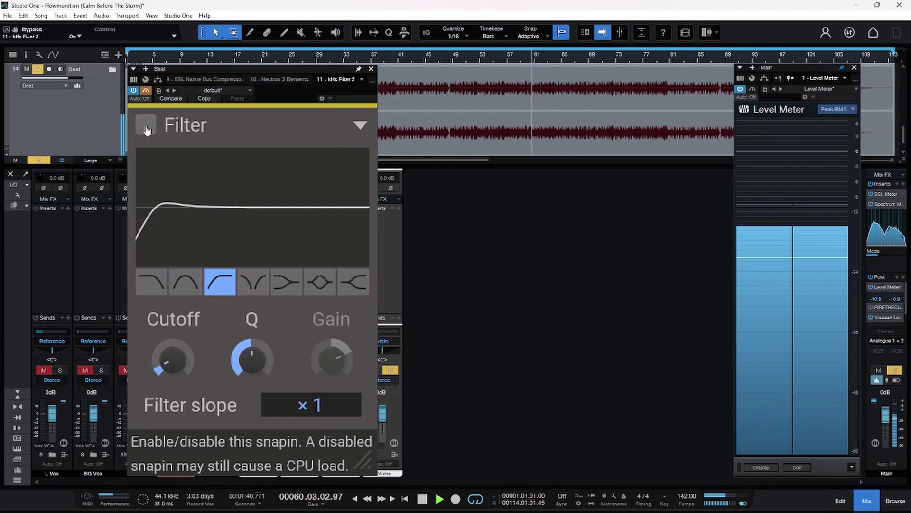
click(147, 128)
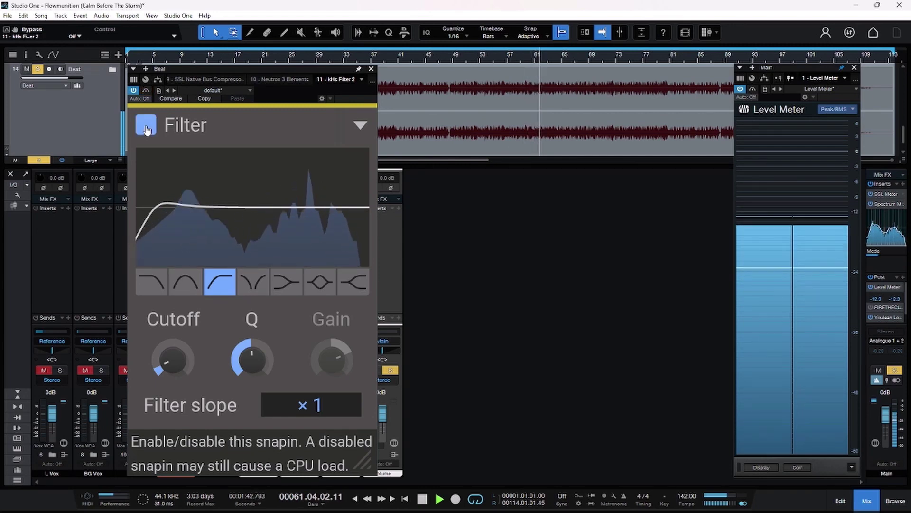
key(space)
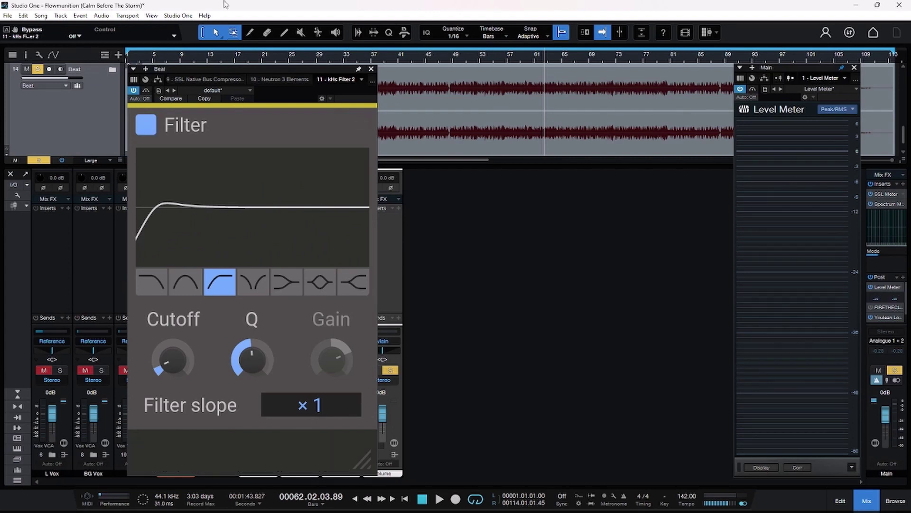
- Try higher Q values on the high-pass filter in kHs Filter 2, about 2.56 and about 1.36
click(252, 360)
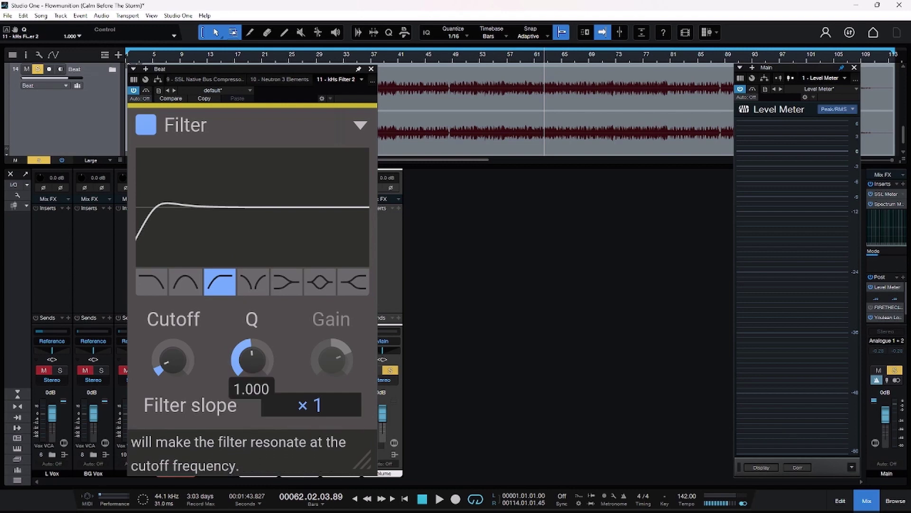
drag(252, 360, 240, 388)
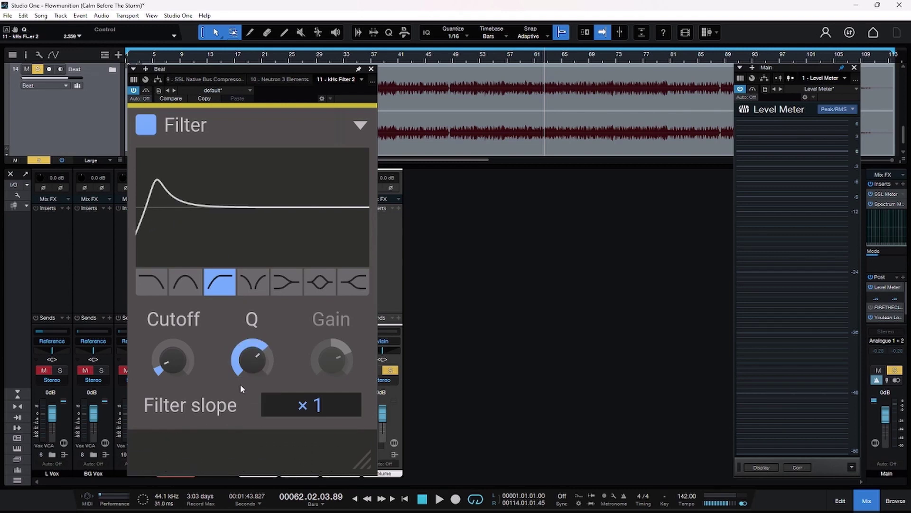
double_click(254, 361)
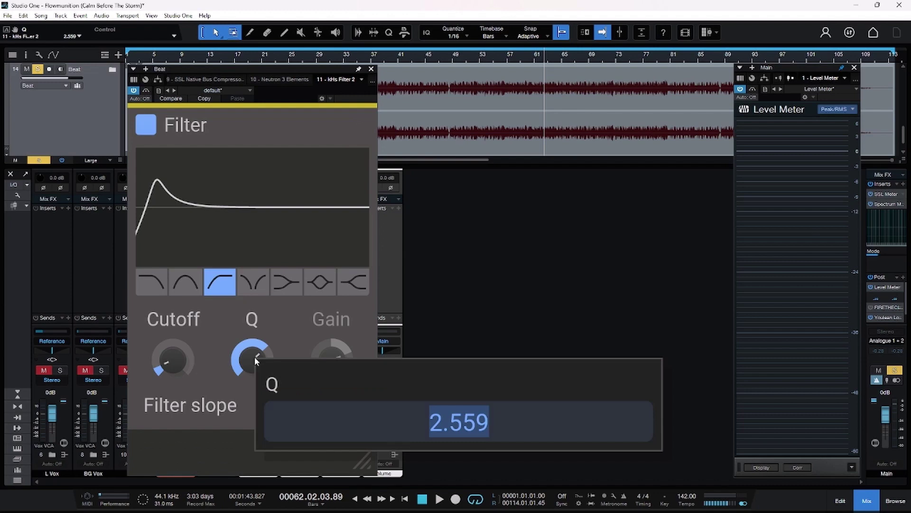
key(End)
key(Escape)
drag(252, 359, 252, 384)
- Set the Q of the high-pass filter in kHs Filter 2 to 1.000
double_click(254, 354)
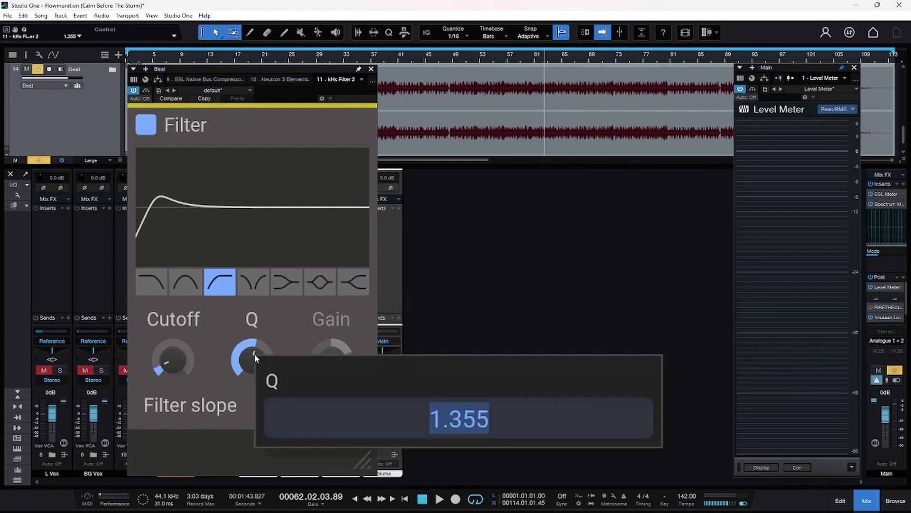
key(End)
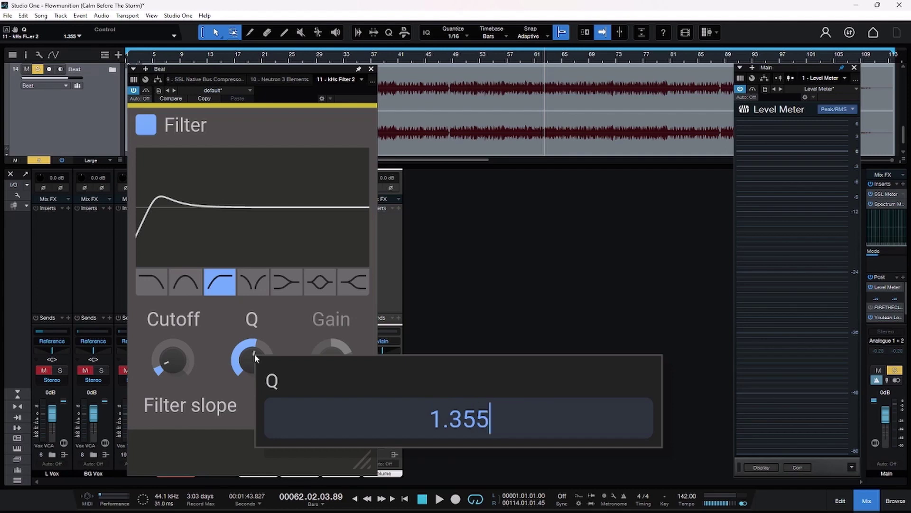
key(BackSpace)
key(BackSpace)
key(BackSpace)
text(000)
key(Return)
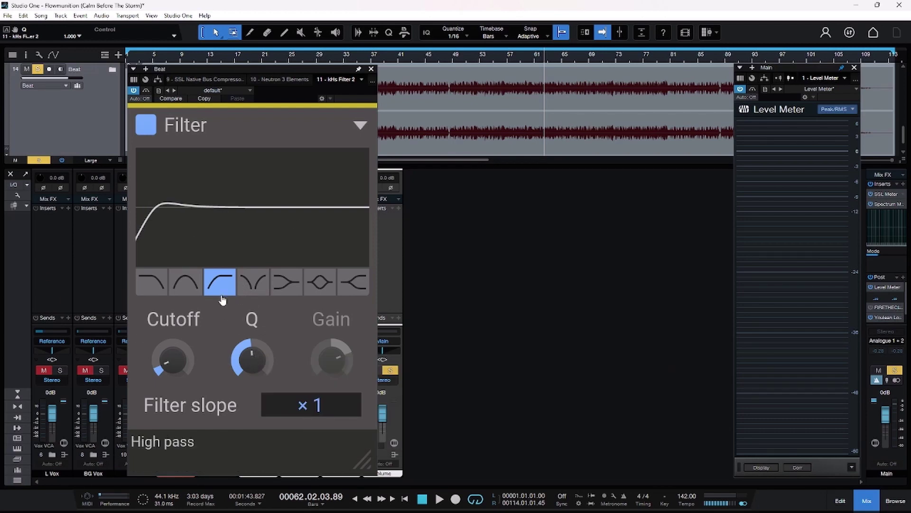
- Check the filter's cutoff and Q, and compare the Beat from bar 62 with the filter off and on, leaving it on
click(172, 360)
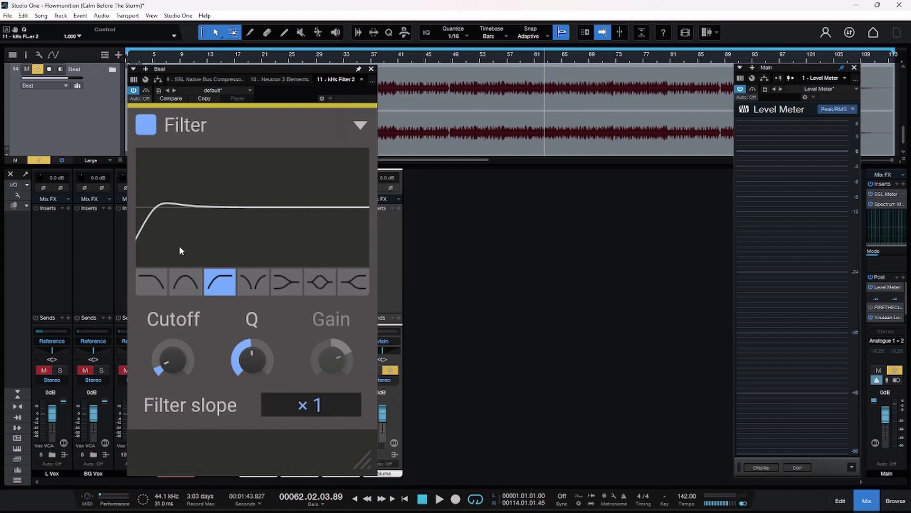
click(250, 360)
key(space)
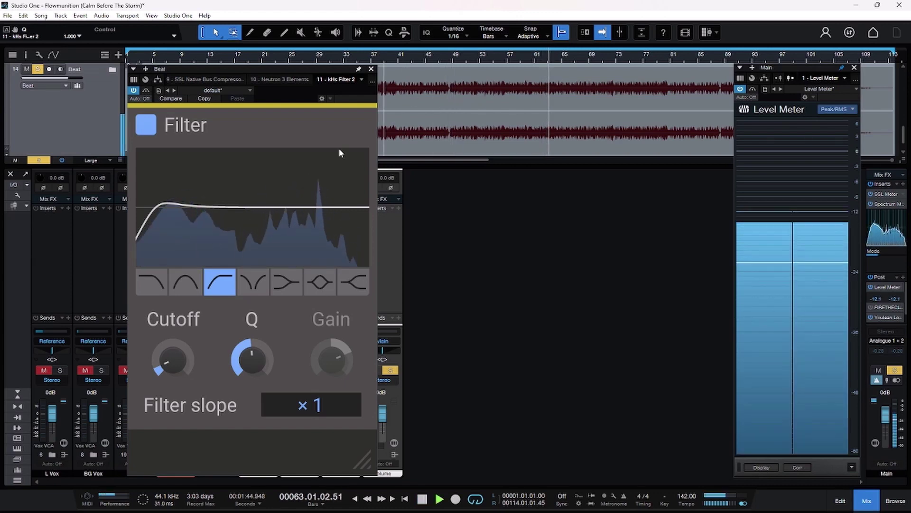
click(151, 131)
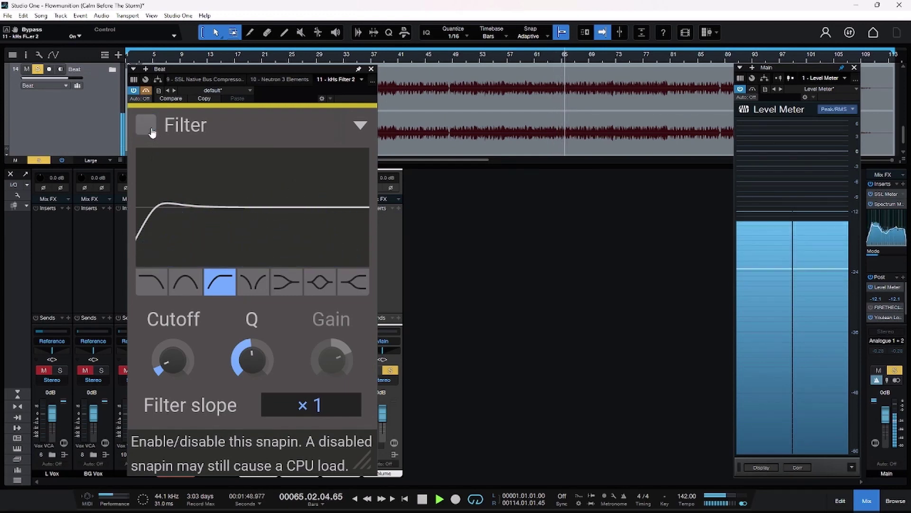
click(151, 132)
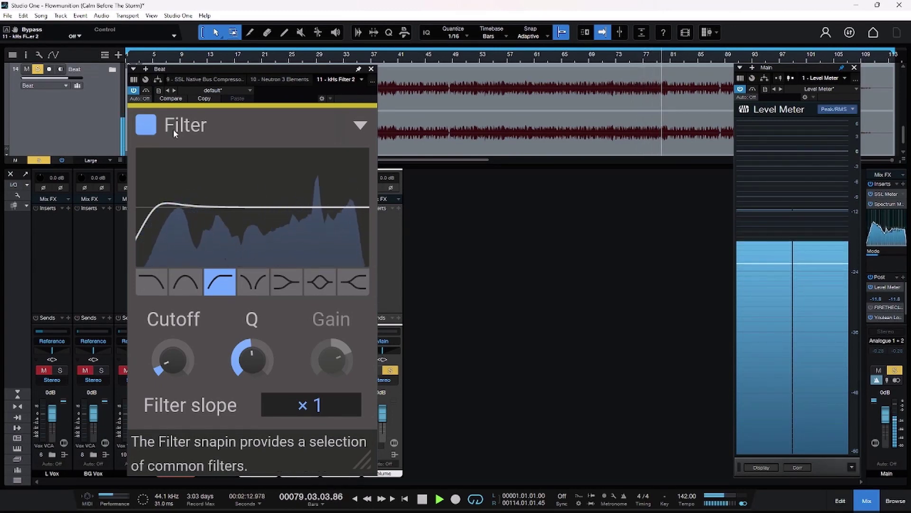
key(space)
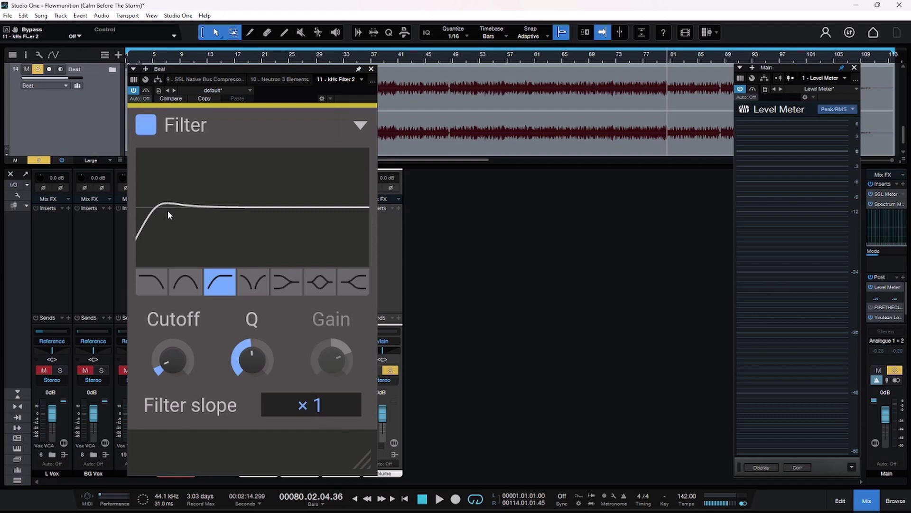
- Enable SSL X-Limit on the Beat in bypassed state and play the Beat from the song start to about bar 10
scroll(340, 83, down, 1)
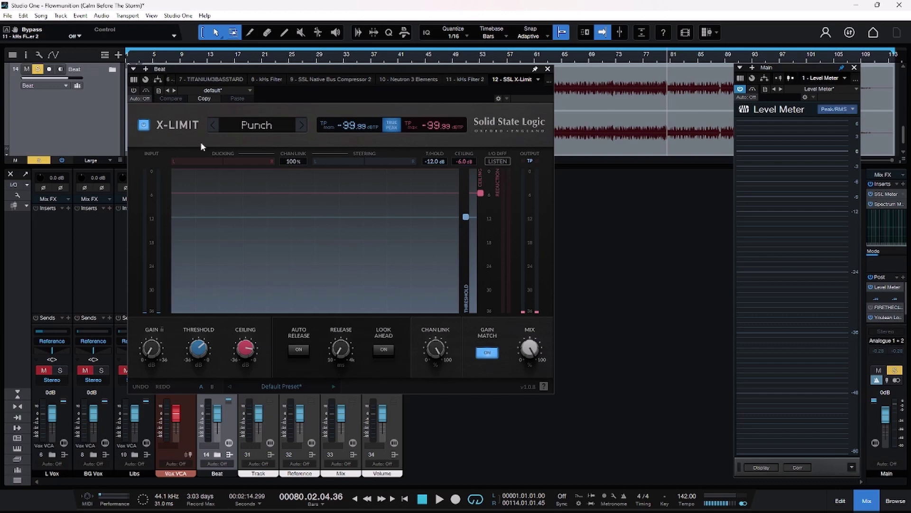
click(213, 125)
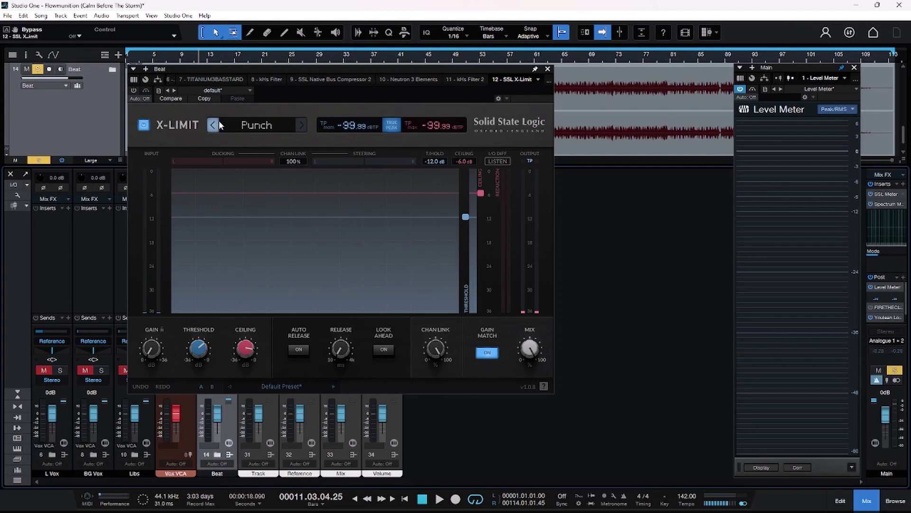
click(134, 91)
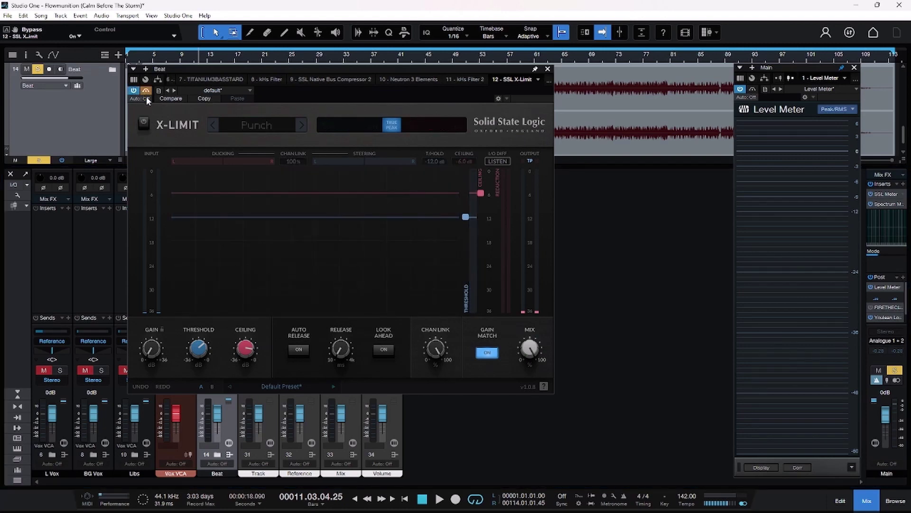
click(423, 499)
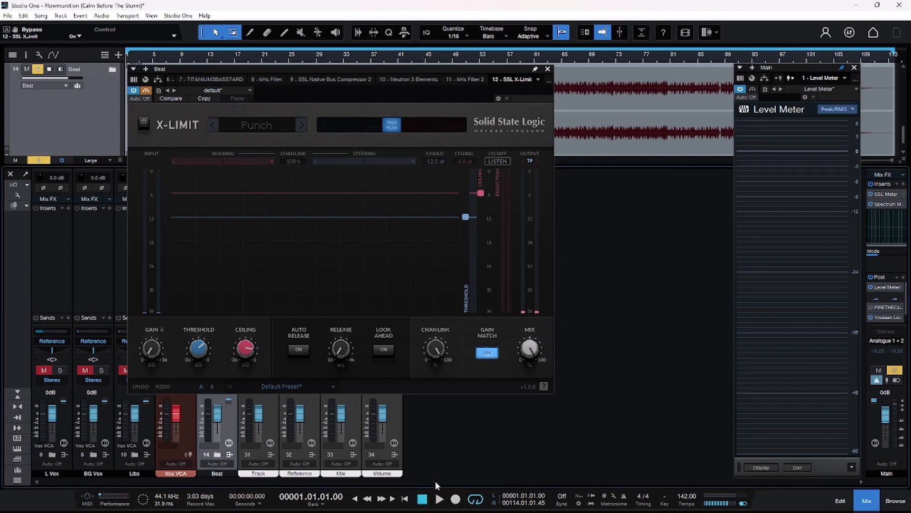
key(space)
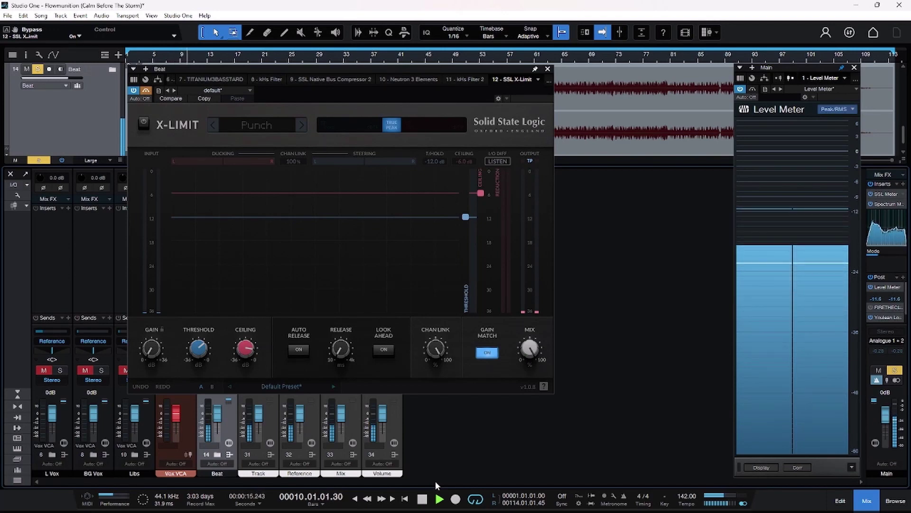
key(space)
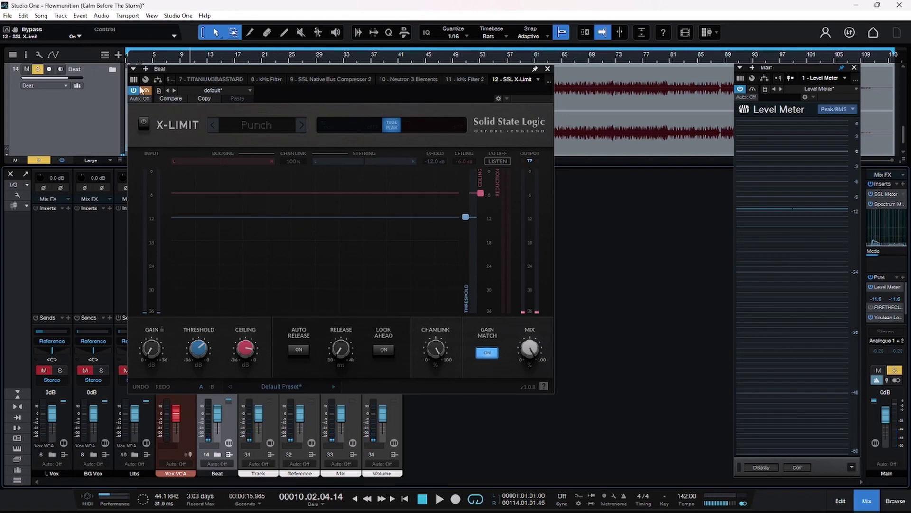
- Take SSL X-Limit on the Beat out of bypass and play the Beat from the song start
click(422, 498)
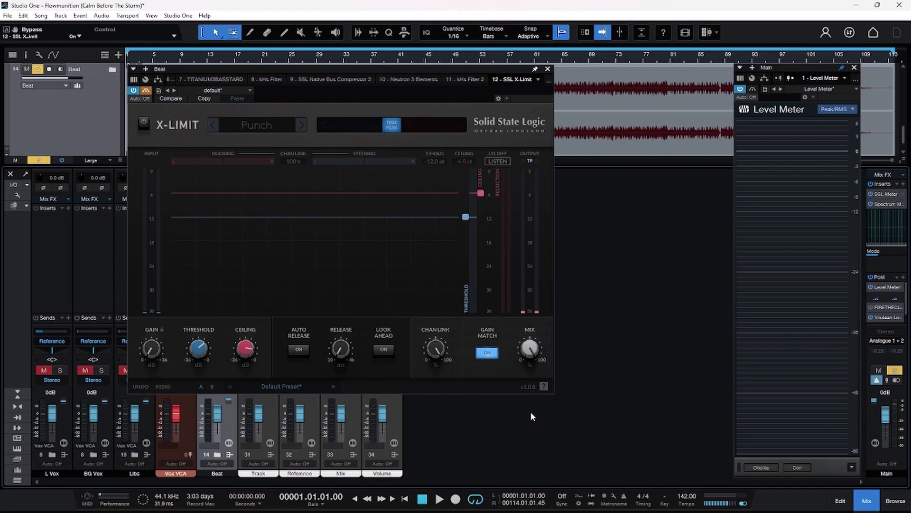
click(145, 90)
key(space)
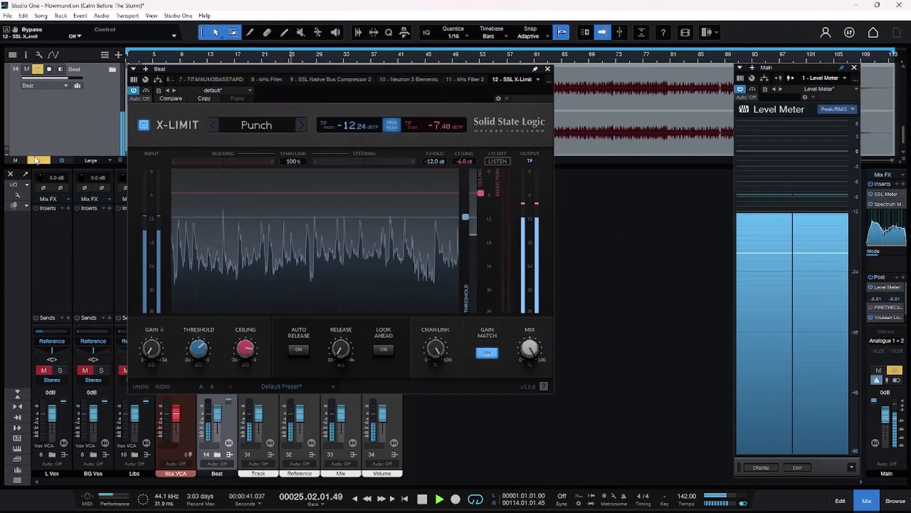
- Compare the Beat with SSL X-Limit bypassed and active from about bar 25, leaving it active and ending playback
click(144, 125)
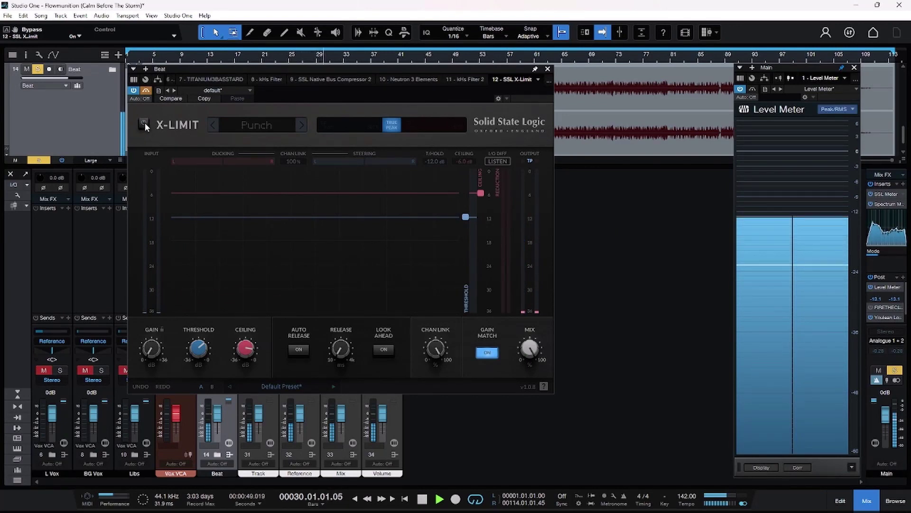
click(145, 125)
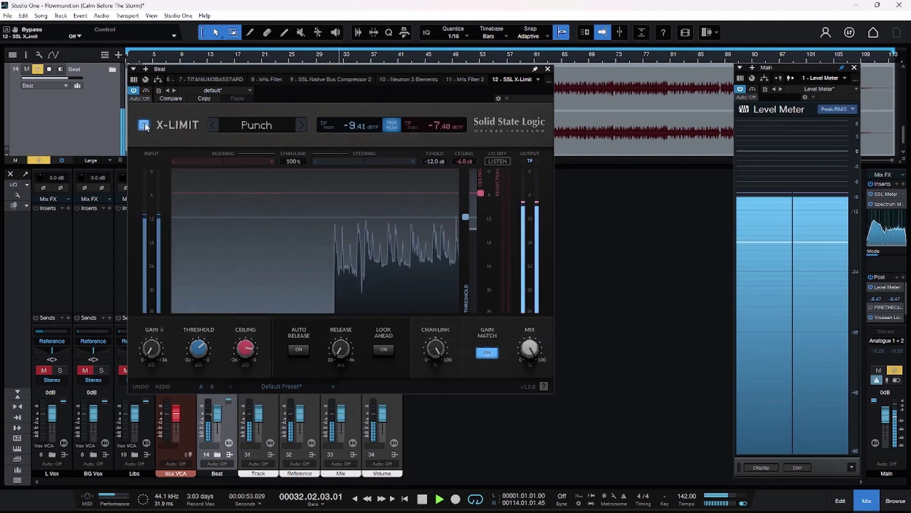
click(145, 125)
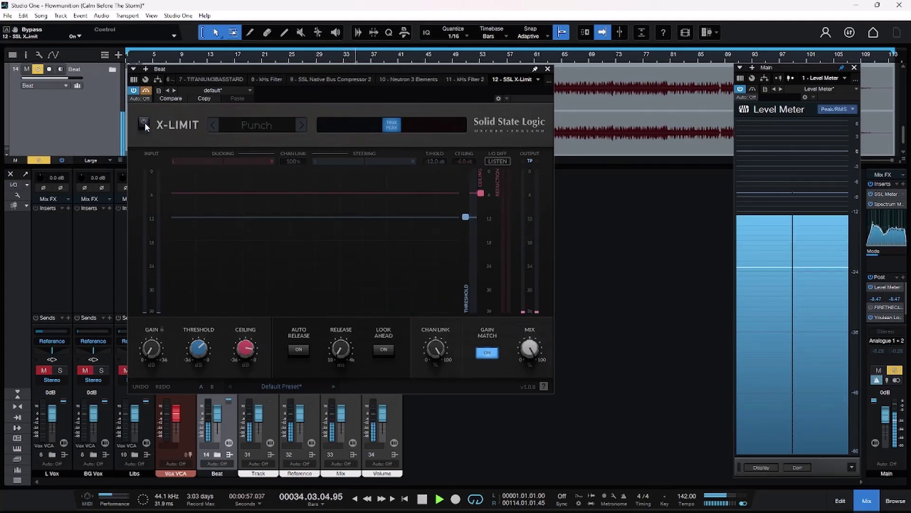
click(144, 123)
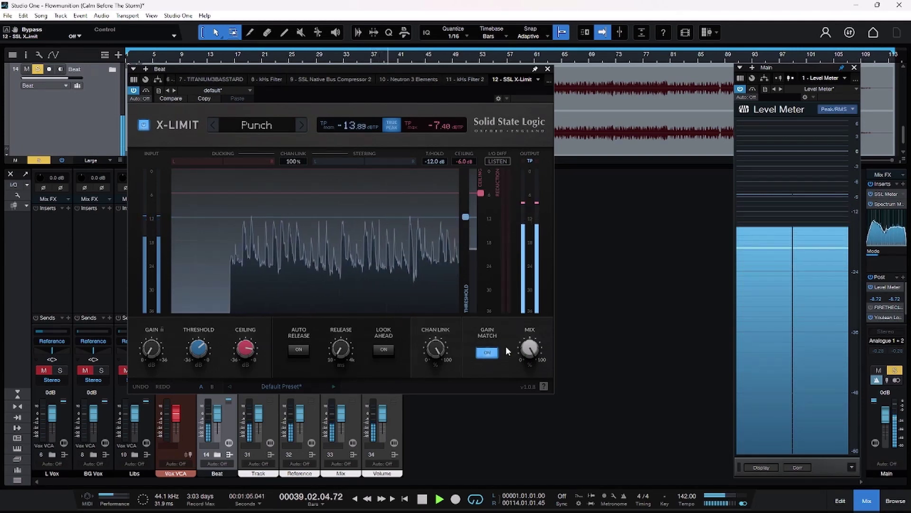
click(421, 499)
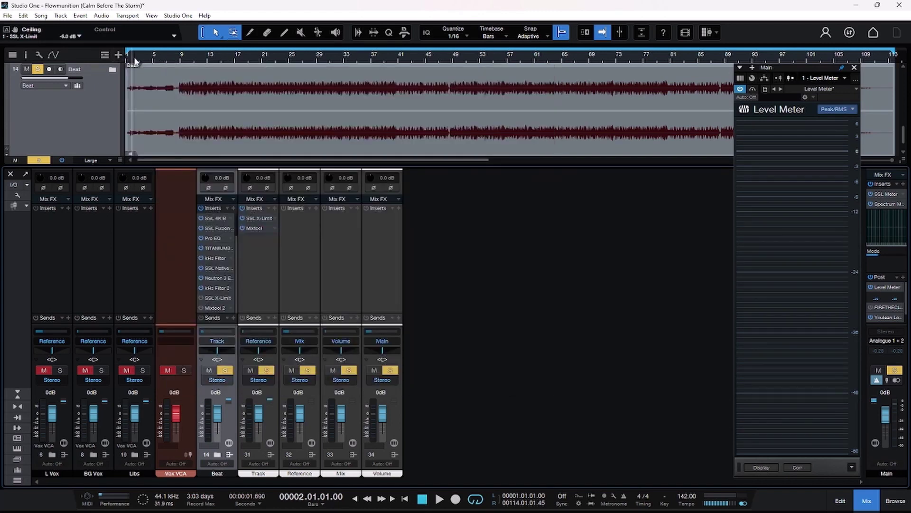
- Play the Beat from bar 2 and replay from about bars 6 and 7 to judge the Track bus inserts
key(space)
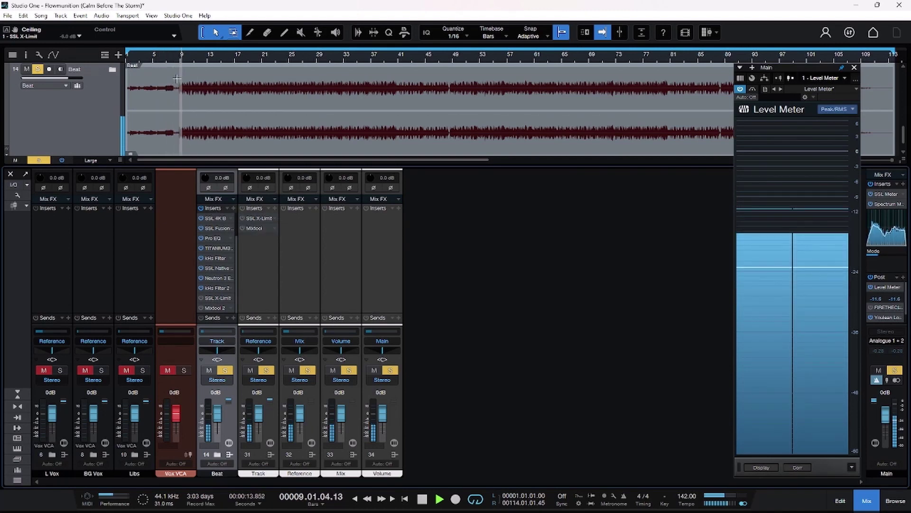
click(161, 59)
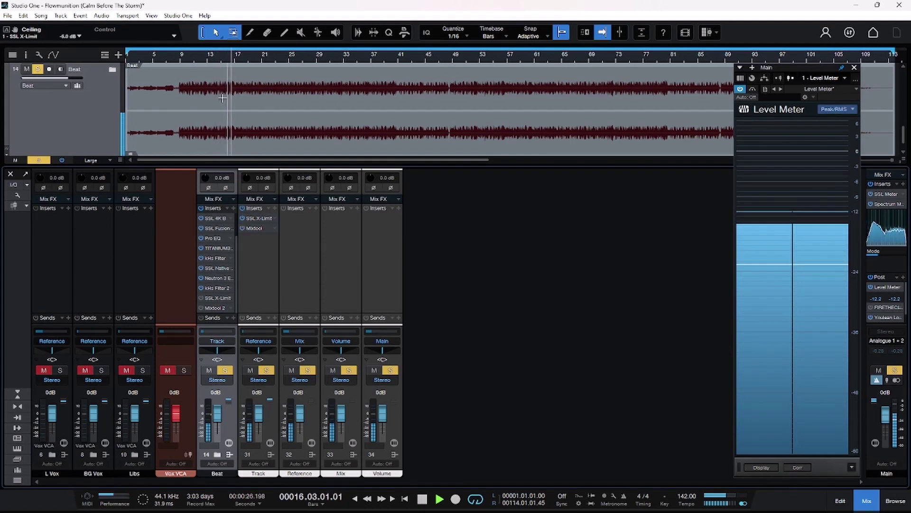
click(161, 58)
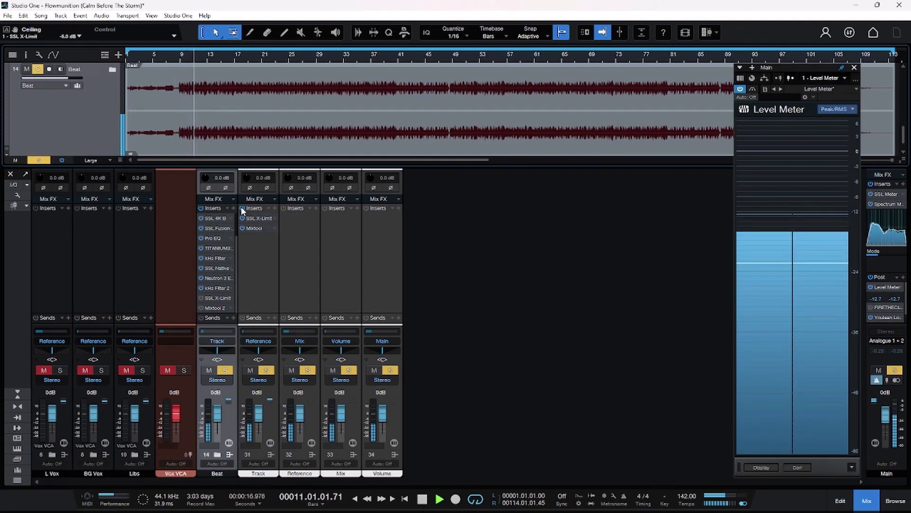
click(165, 51)
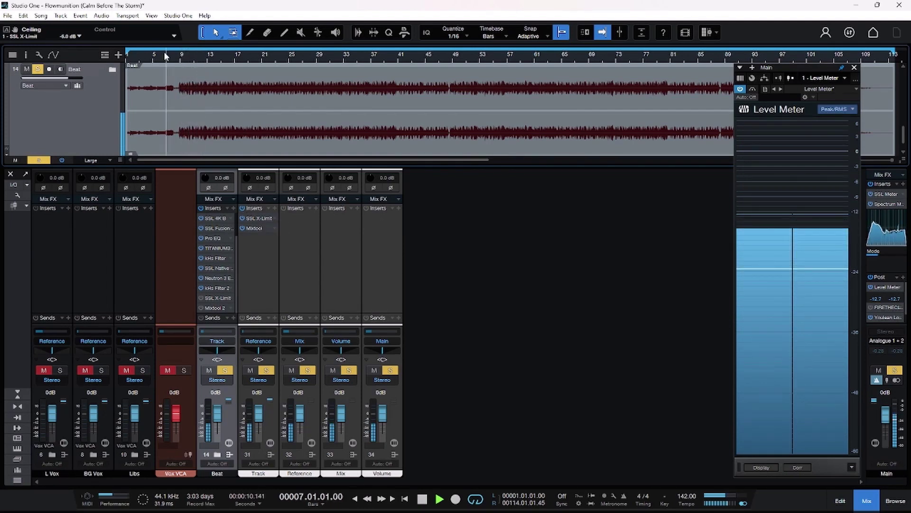
- Set the Mixtool gain on the Track bus to -3 dB and listen until about bar 29
double_click(248, 229)
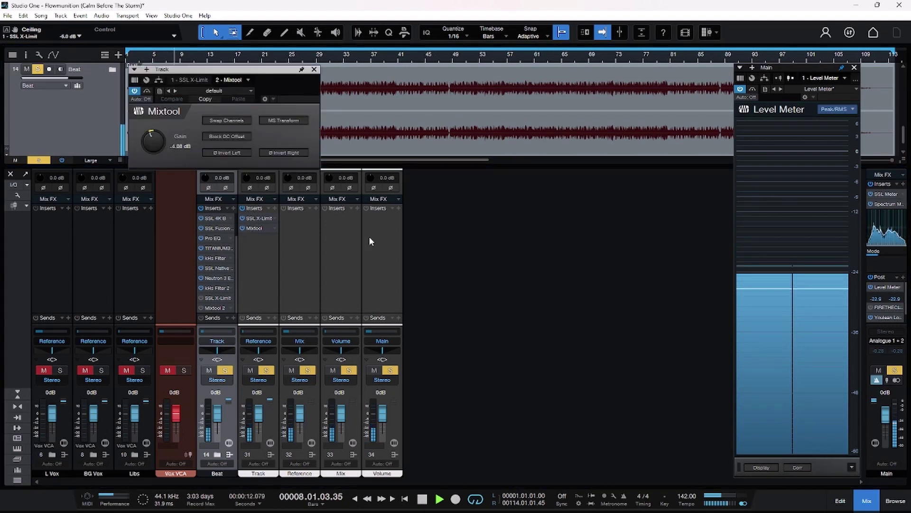
drag(160, 143, 159, 141)
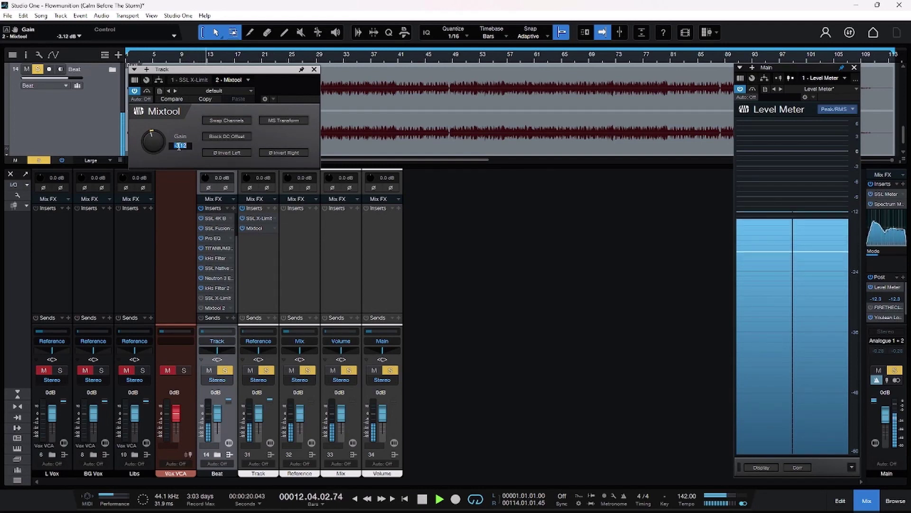
key(End)
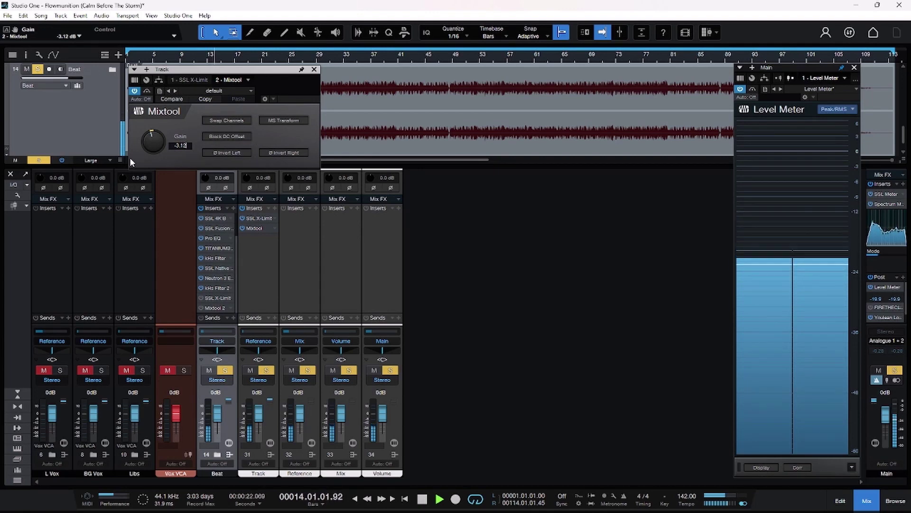
key(BackSpace)
key(BackSpace)
key(BackSpace)
key(Return)
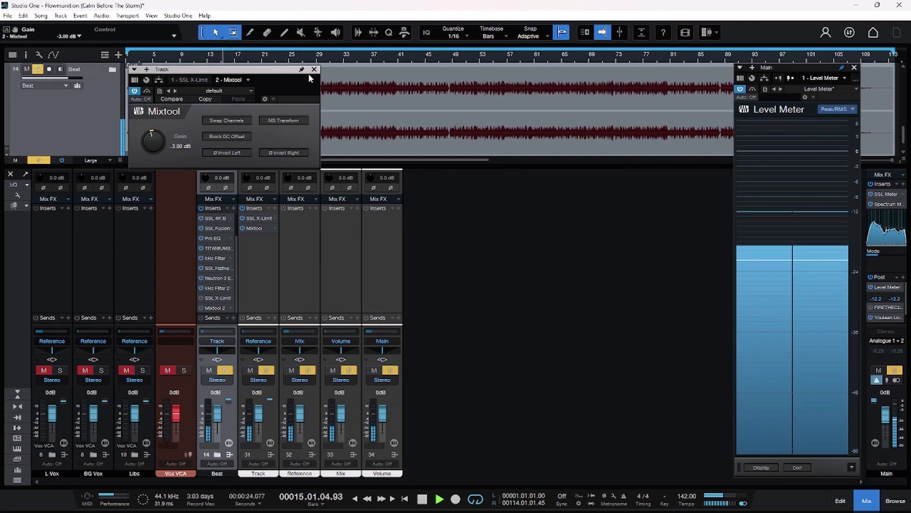
click(315, 69)
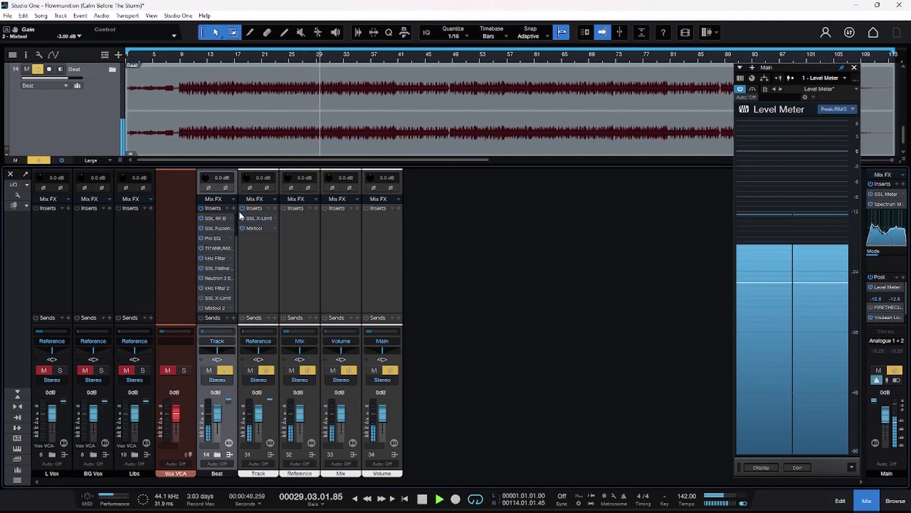
key(space)
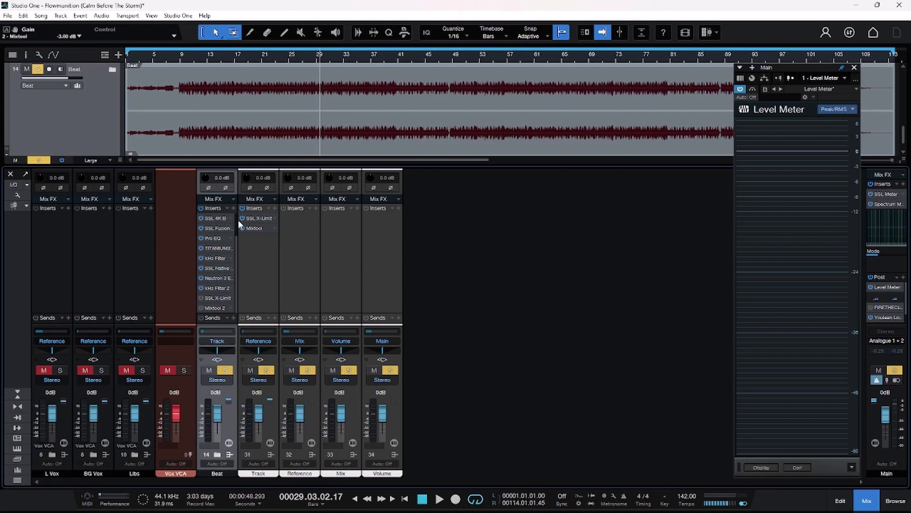
- Remove all inserts from the Track bus
click(275, 208)
click(267, 210)
click(267, 209)
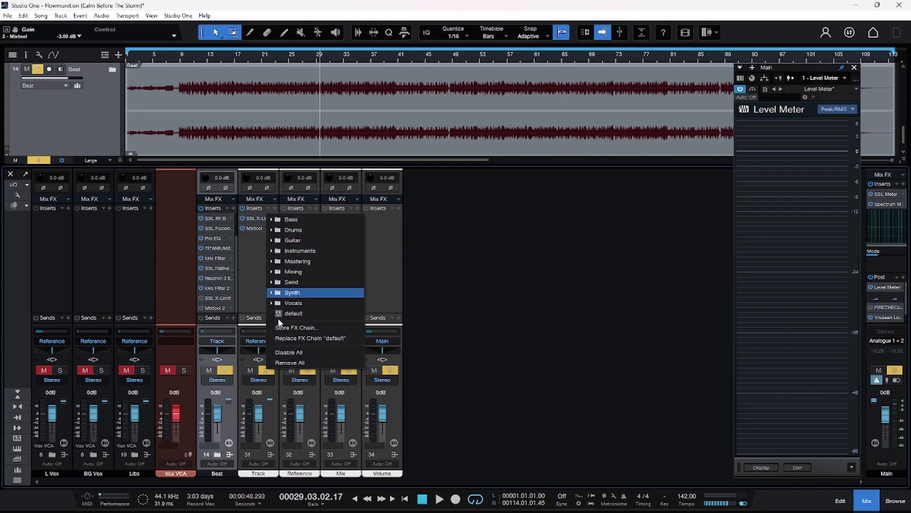
click(289, 364)
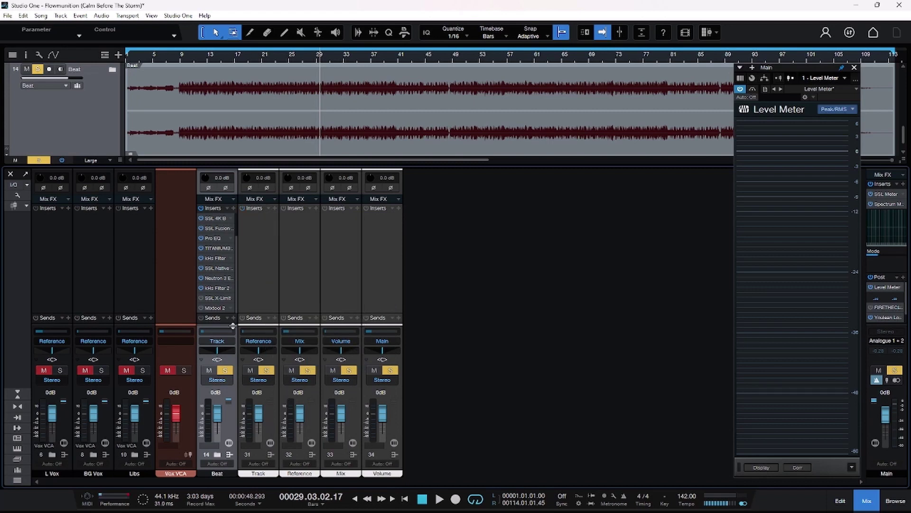
- Remove Mixtool 2 from the Beat channel and bring the start of its insert chain into view
right_click(216, 307)
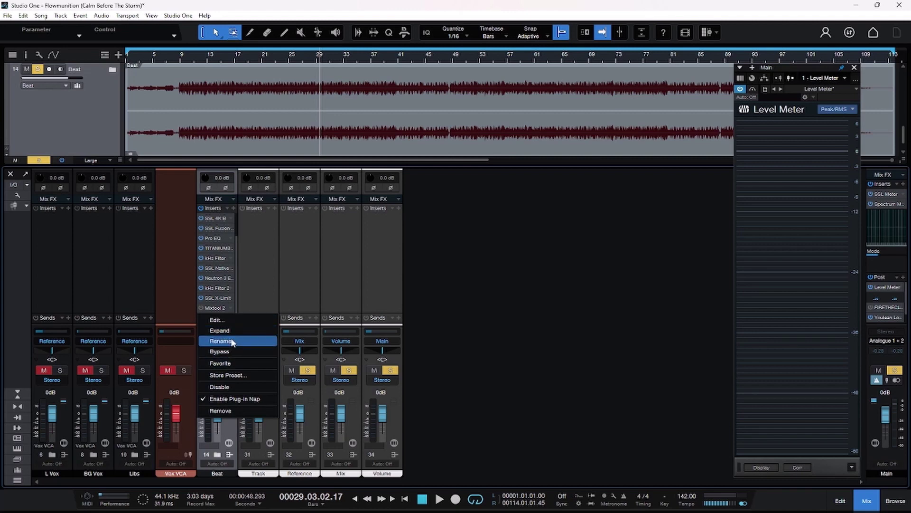
click(223, 410)
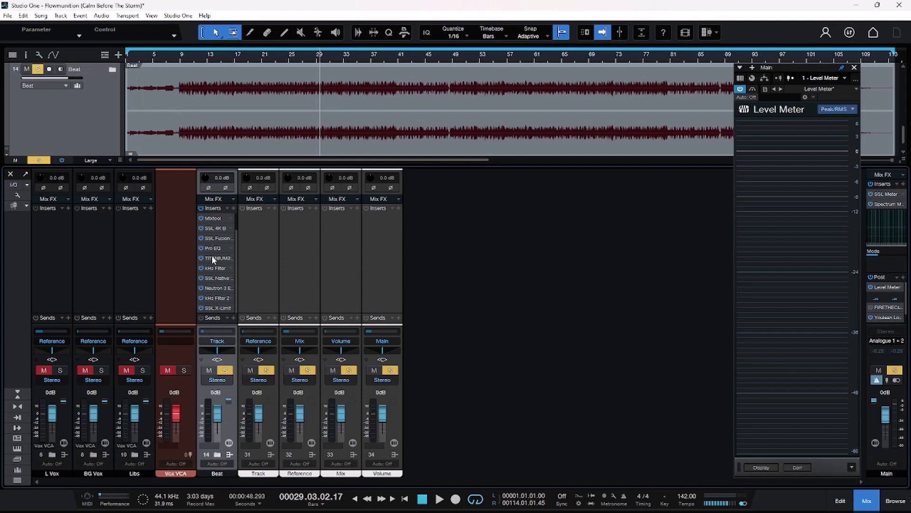
scroll(211, 251, up, 2)
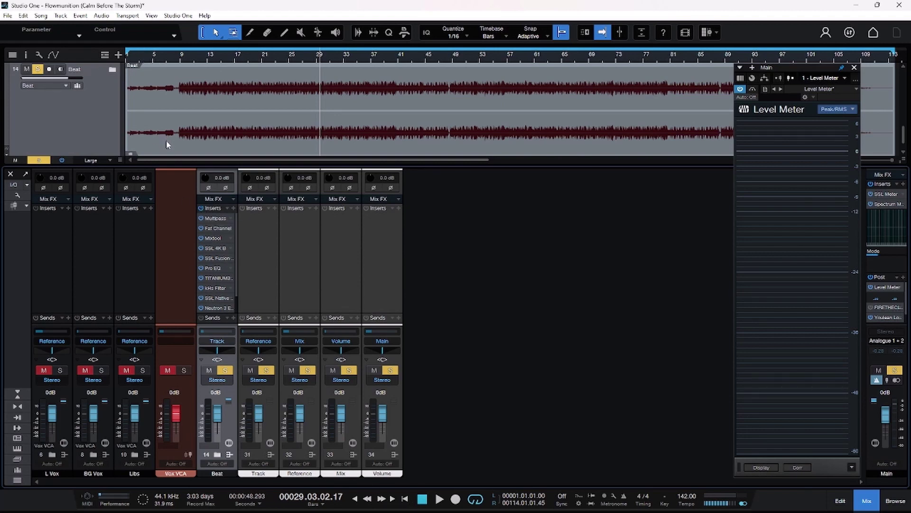
- Play the Beat from the song start to about bar 6 for a first before-and-after check of its insert chain
click(422, 498)
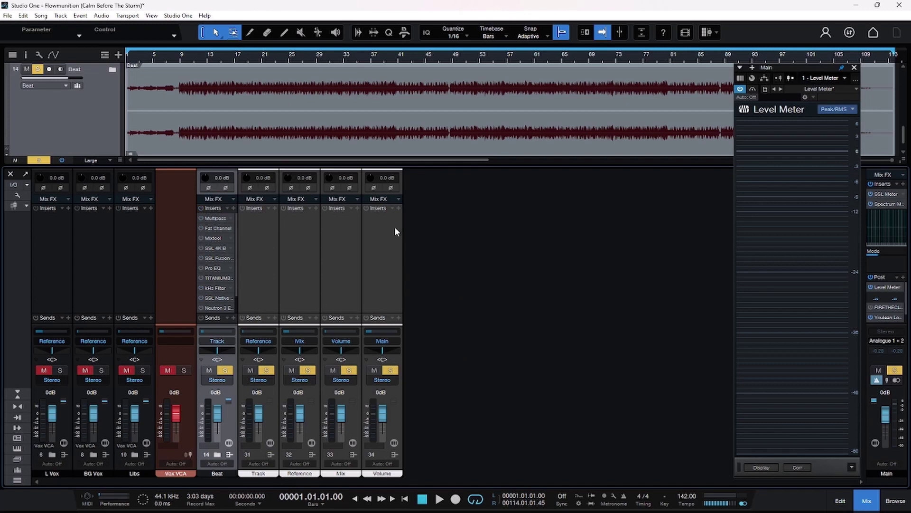
key(space)
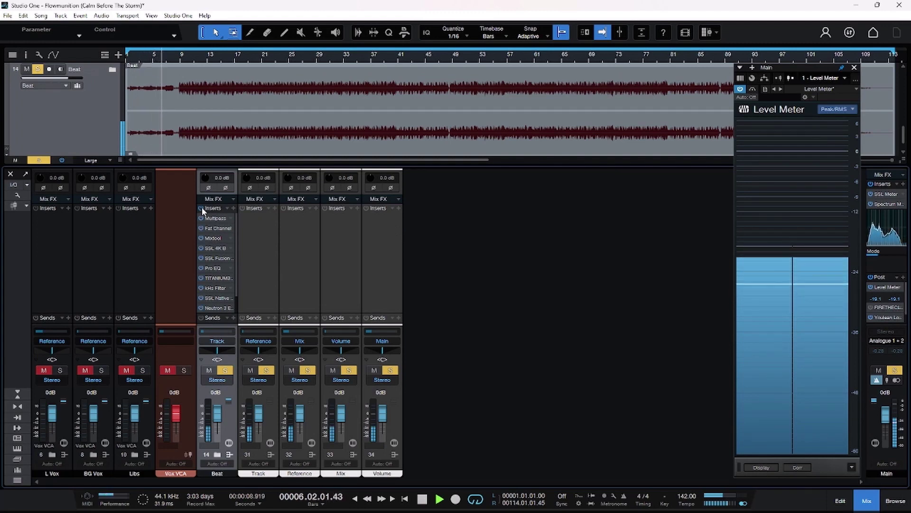
key(space)
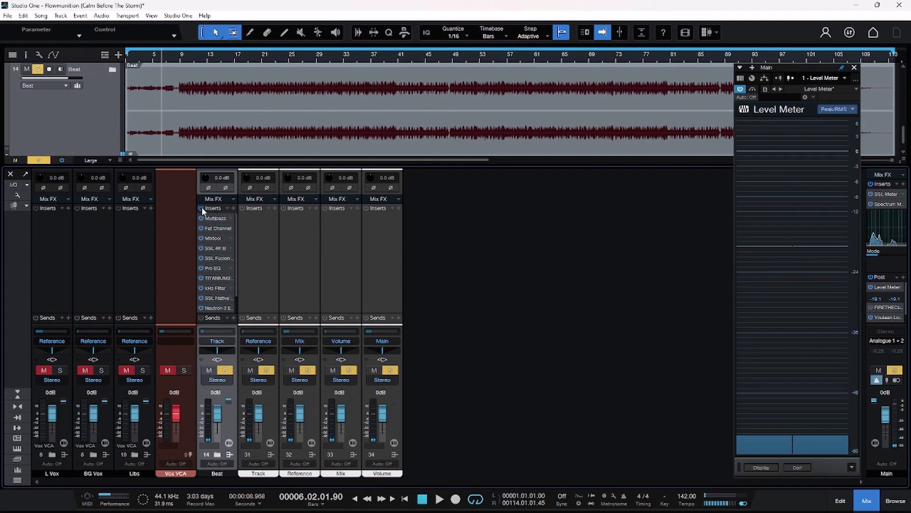
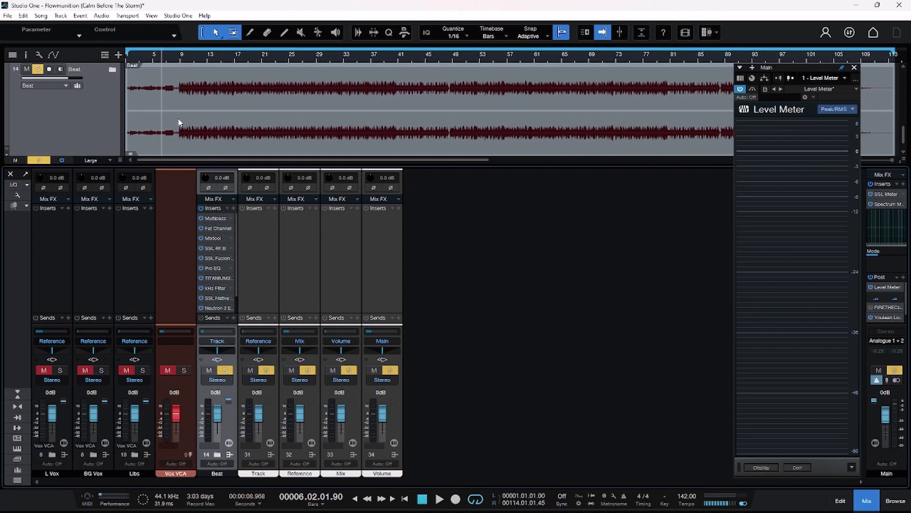
- Deactivate all inserts on the Beat and play it unprocessed from the song start, replaying from about bar 2
click(201, 208)
key(Home)
key(space)
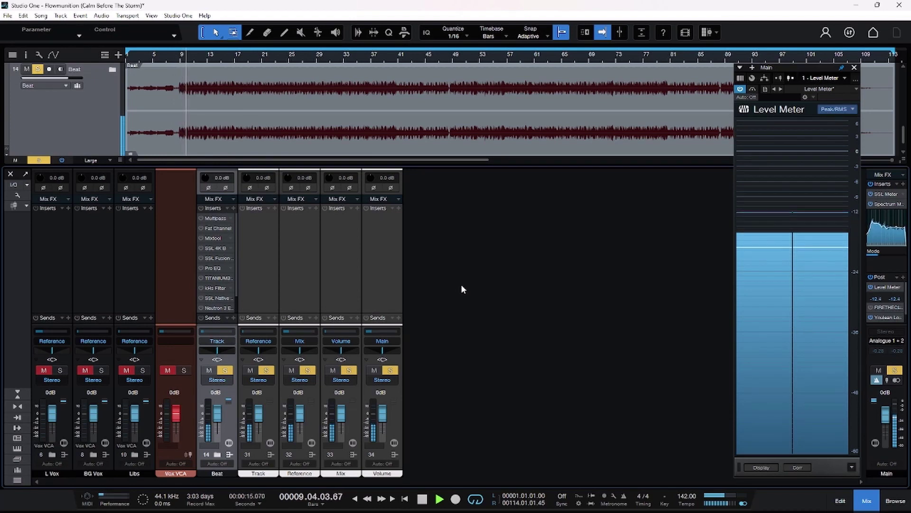
click(131, 56)
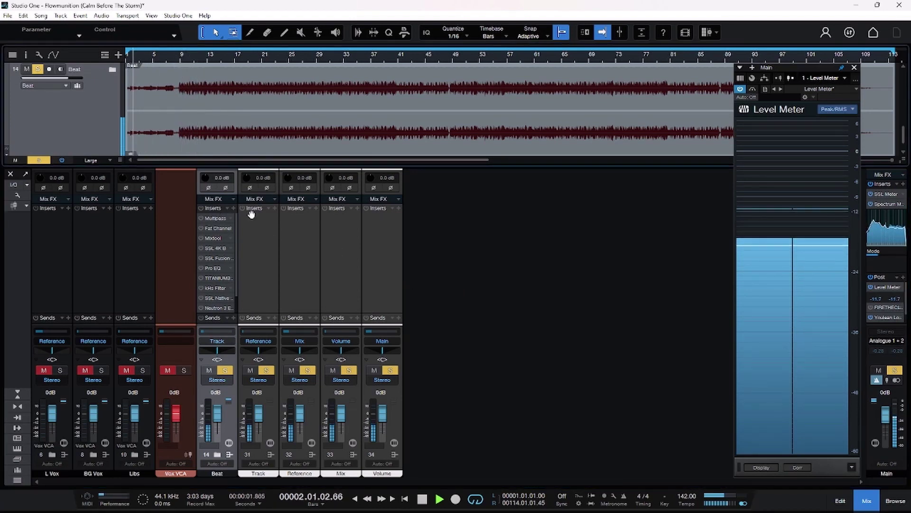
- Compare the Beat with its whole insert chain on and off until about bar 37, leaving the chain active and stopping playback
click(202, 209)
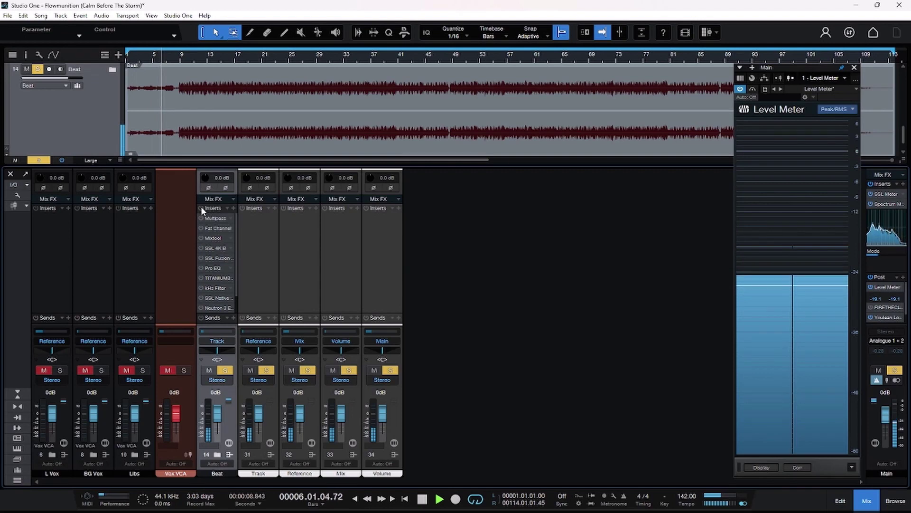
click(201, 208)
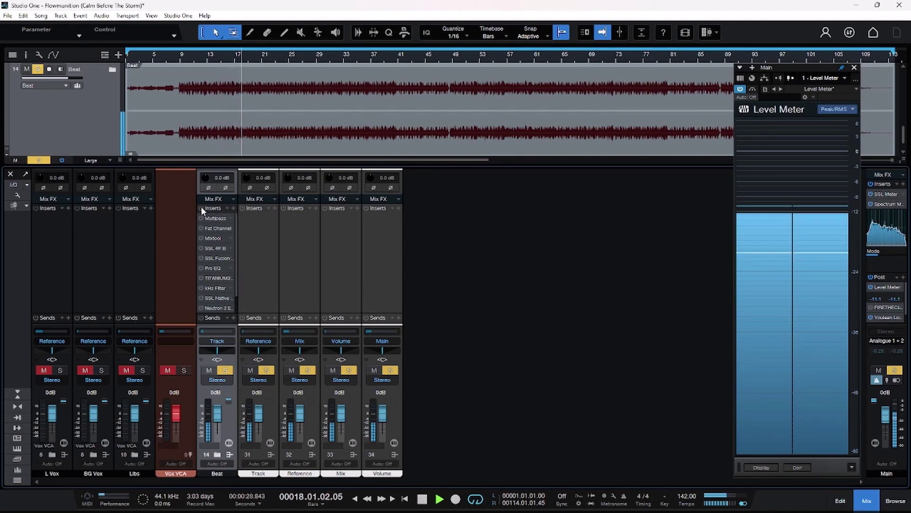
click(201, 207)
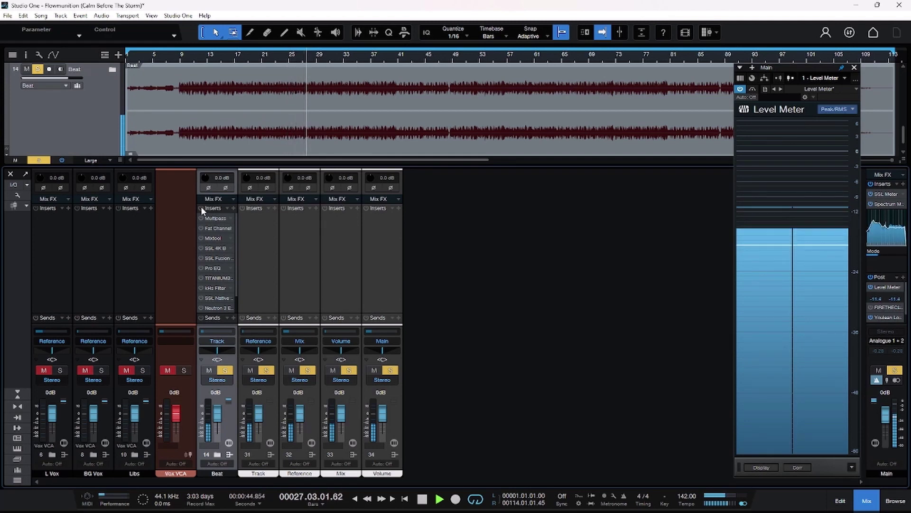
click(201, 208)
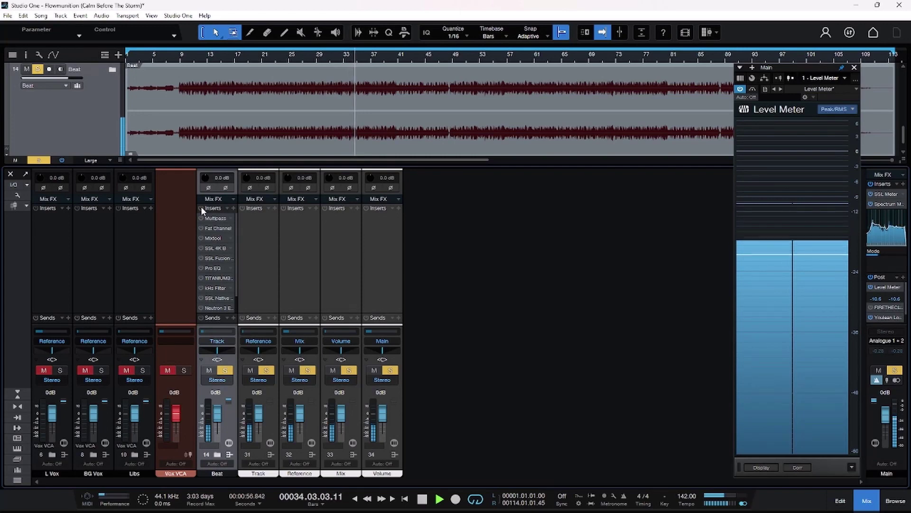
click(201, 208)
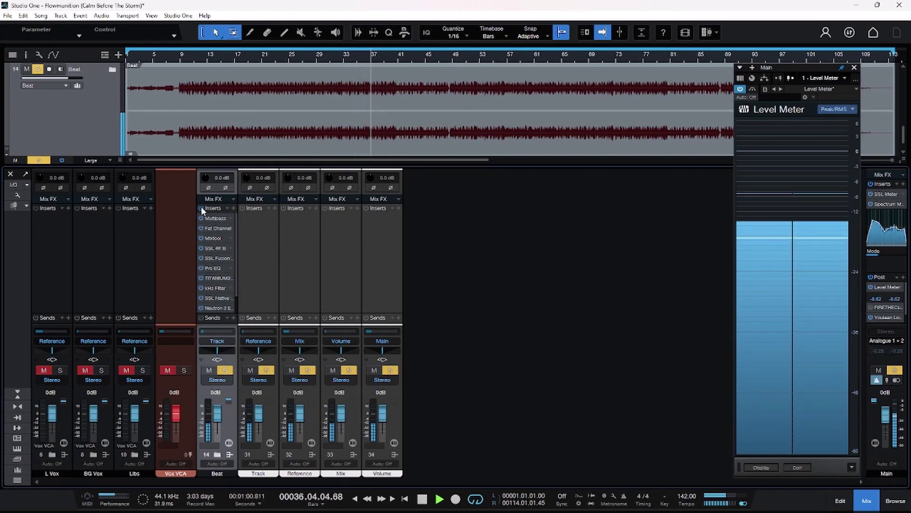
key(space)
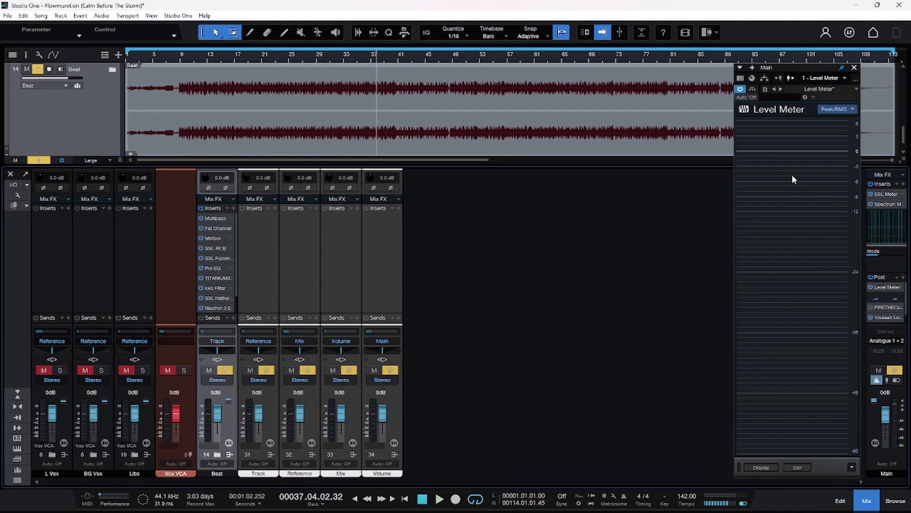
mouse_move(792, 176)
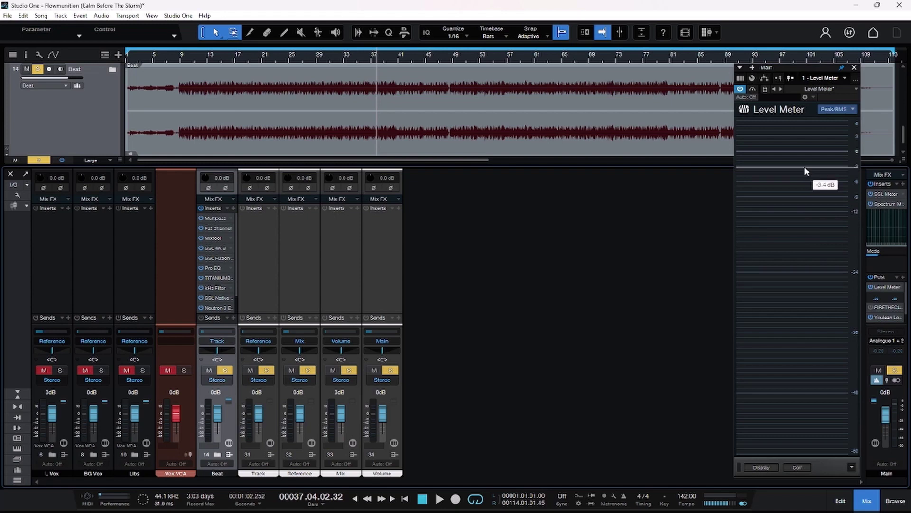
right_click(795, 197)
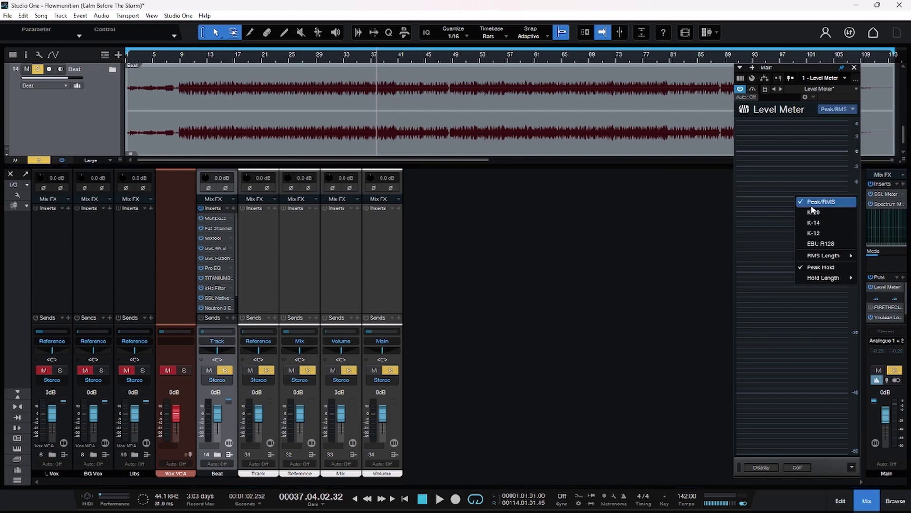
click(703, 232)
right_click(702, 231)
click(676, 217)
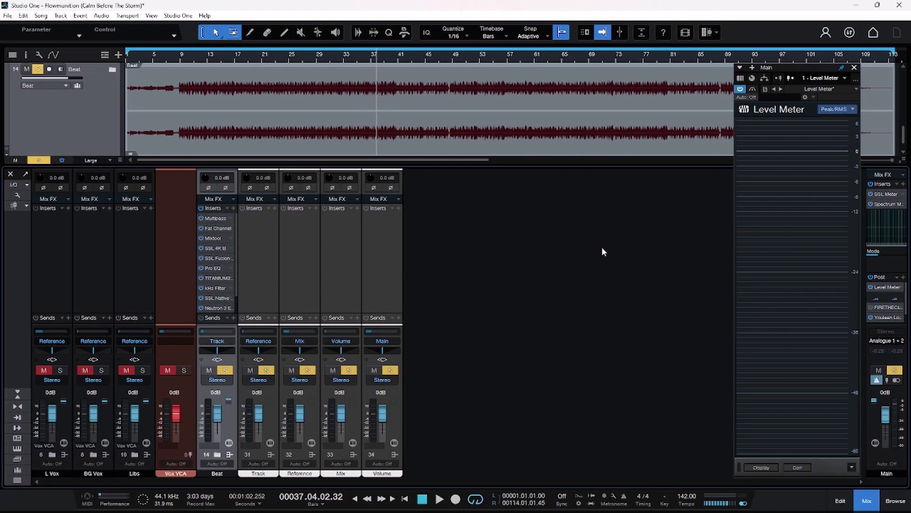
- Play the processed Beat from bar 37 to about bar 40 against the Level Meter, and open Youlean Loudness Meter 2 on the Main channel
key(space)
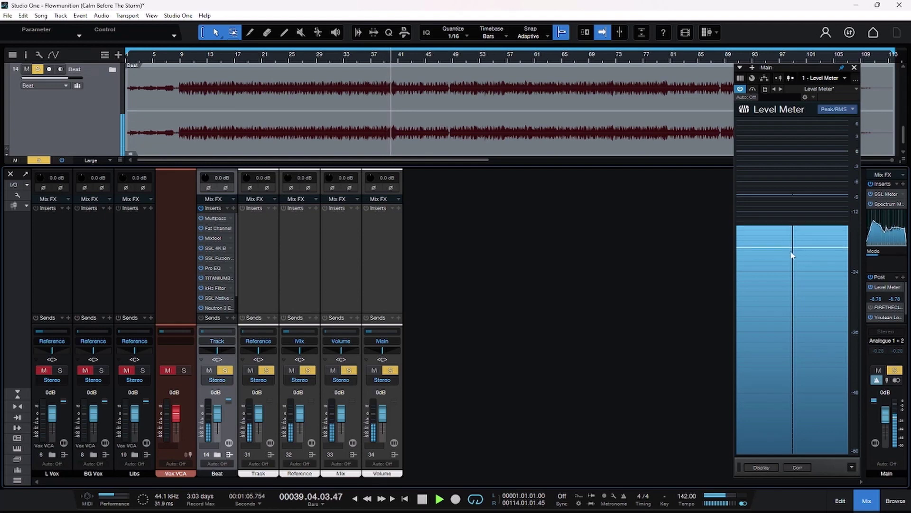
key(space)
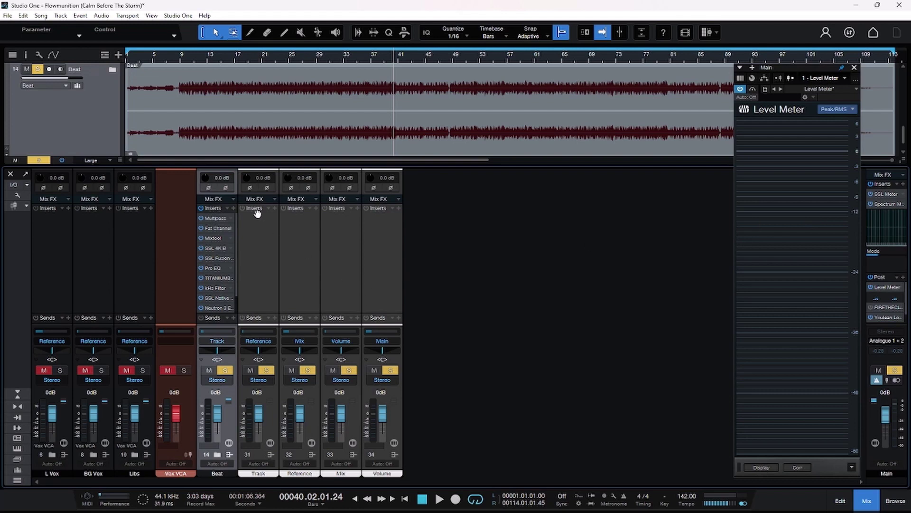
mouse_move(744, 244)
click(886, 317)
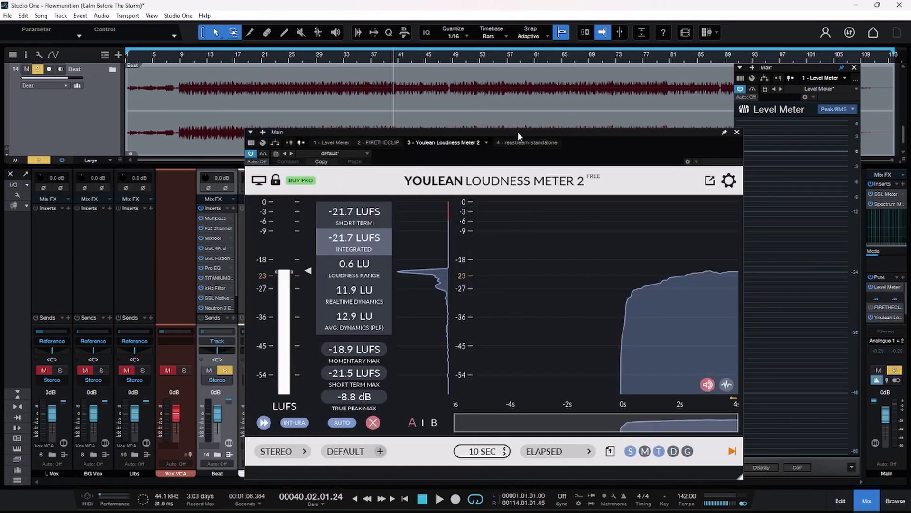
mouse_move(517, 132)
mouse_down()
mouse_move(598, 134)
mouse_move(524, 135)
mouse_up()
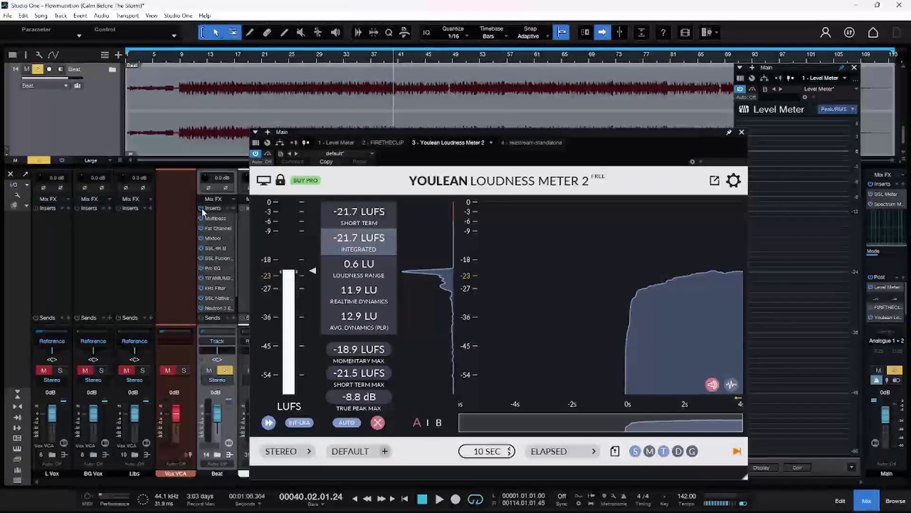
- Measure the loudness of the Beat with all its inserts deactivated, playing from the song start to about bar 13
click(421, 501)
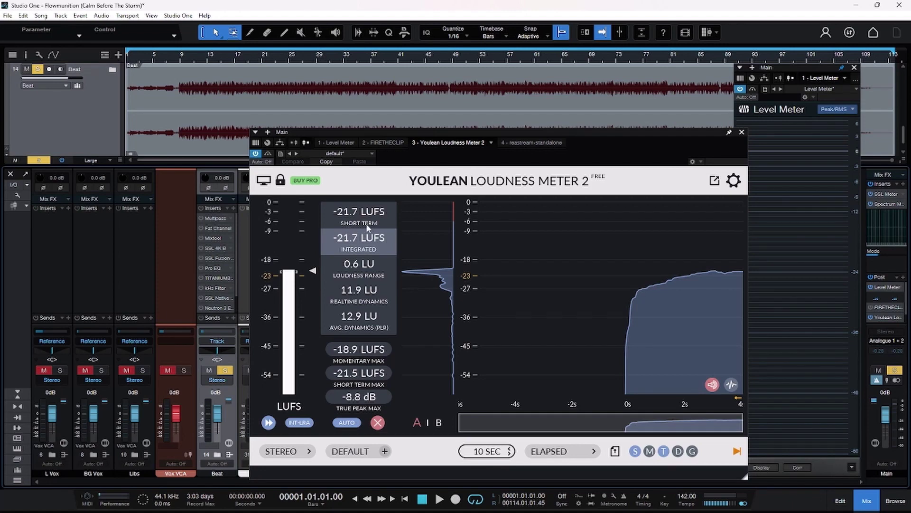
mouse_move(379, 314)
mouse_move(382, 347)
mouse_move(357, 231)
key(space)
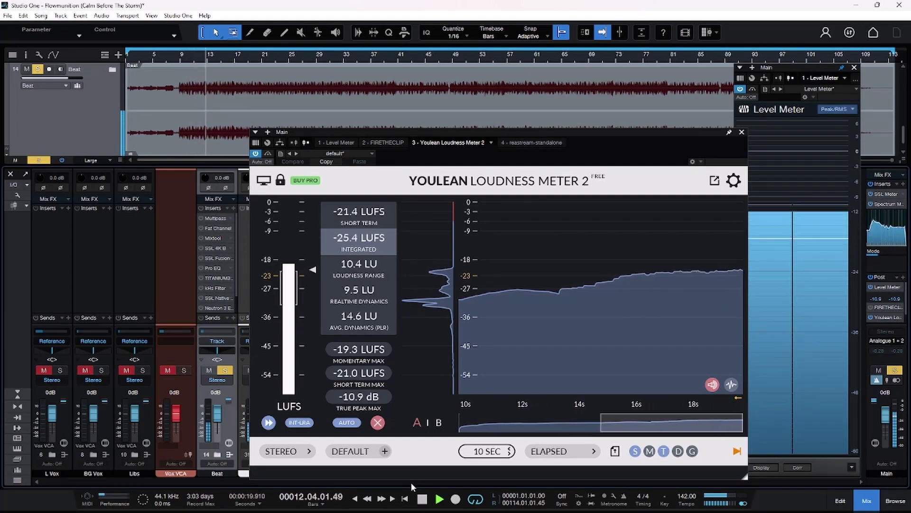
key(space)
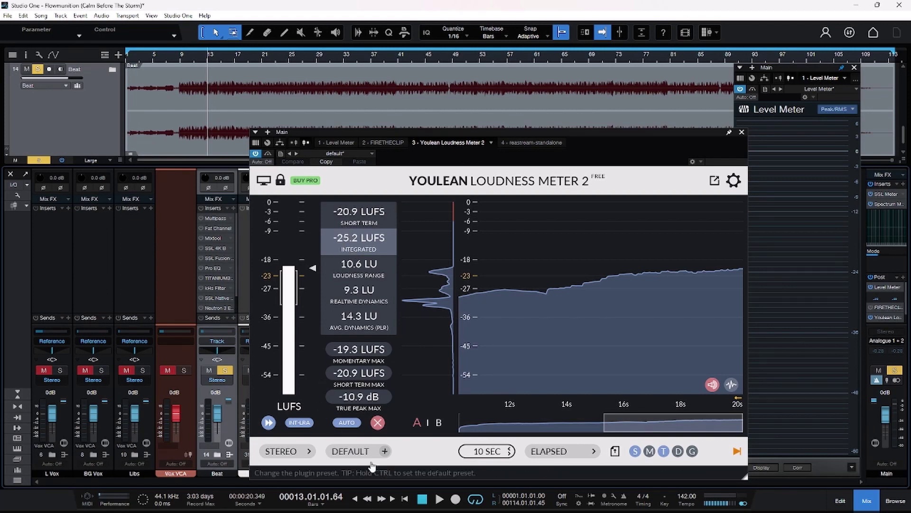
- Reactivate the Beat's inserts and measure the processed loudness over the same section, from the song start to about bar 13
click(418, 500)
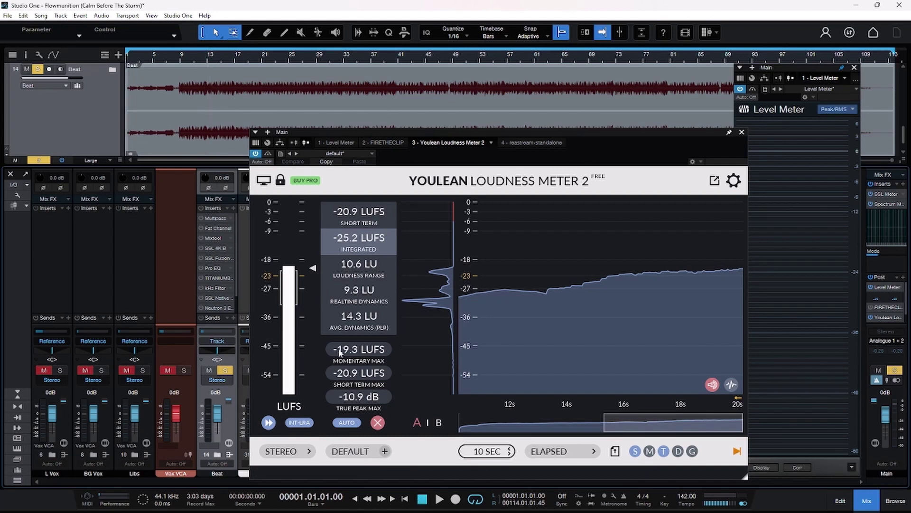
click(201, 209)
key(space)
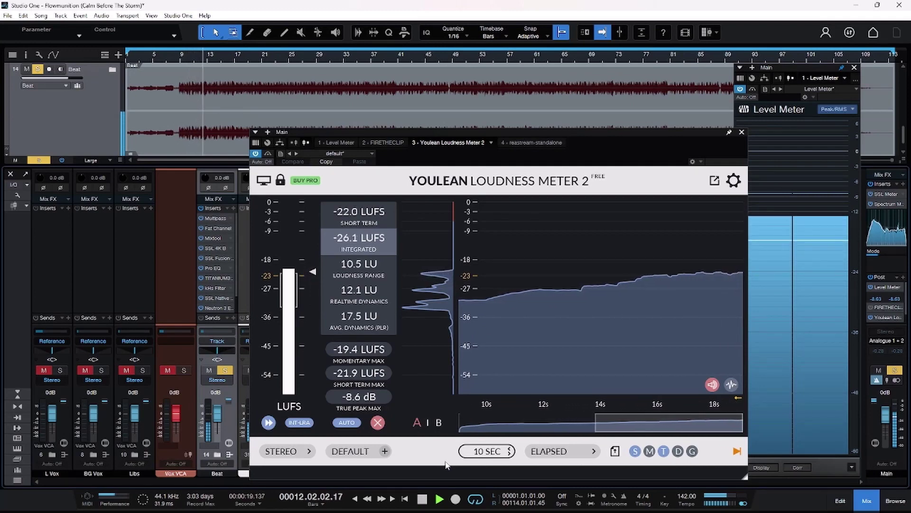
key(space)
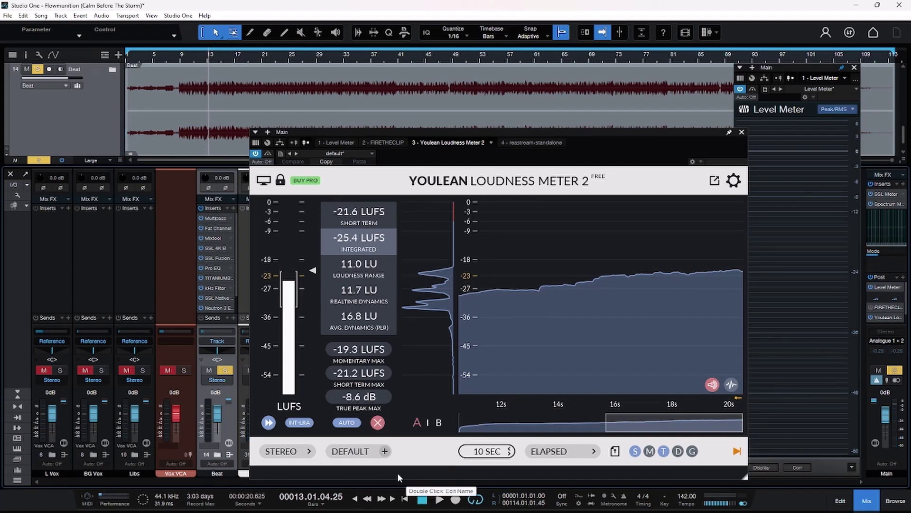
mouse_move(338, 239)
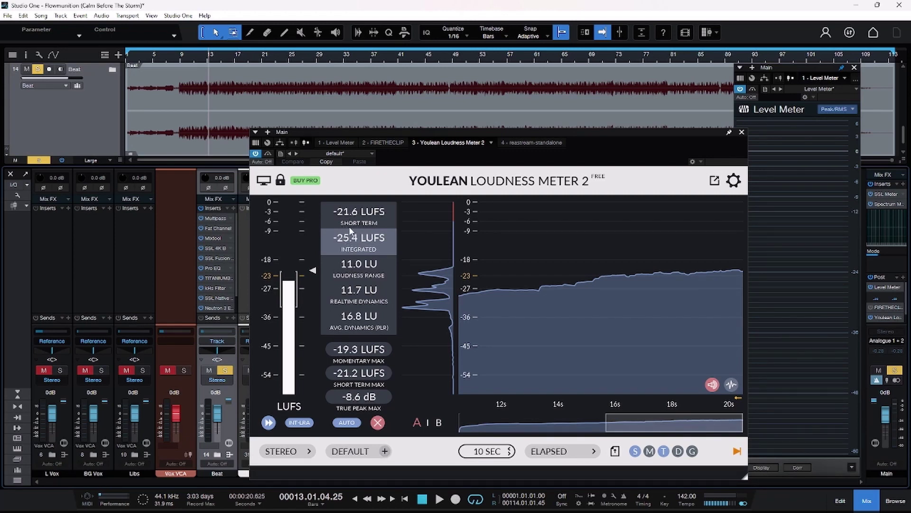
mouse_move(348, 222)
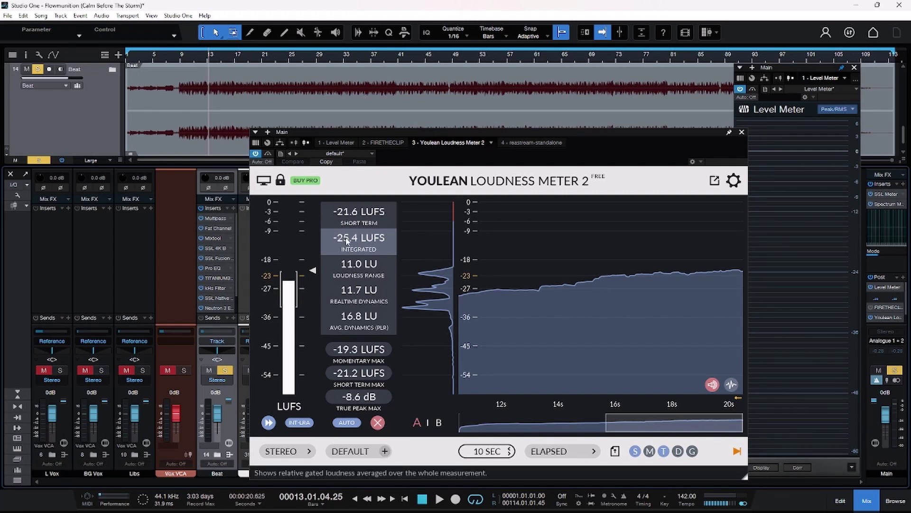
- Close the loudness meter and compare the Beat with its insert chain off and on from bar 13 to about bar 29, leaving it active
click(741, 132)
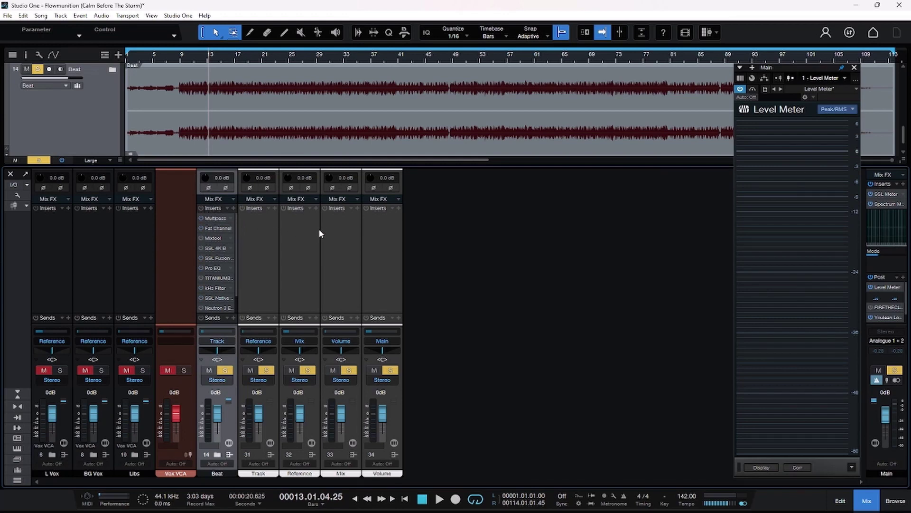
key(space)
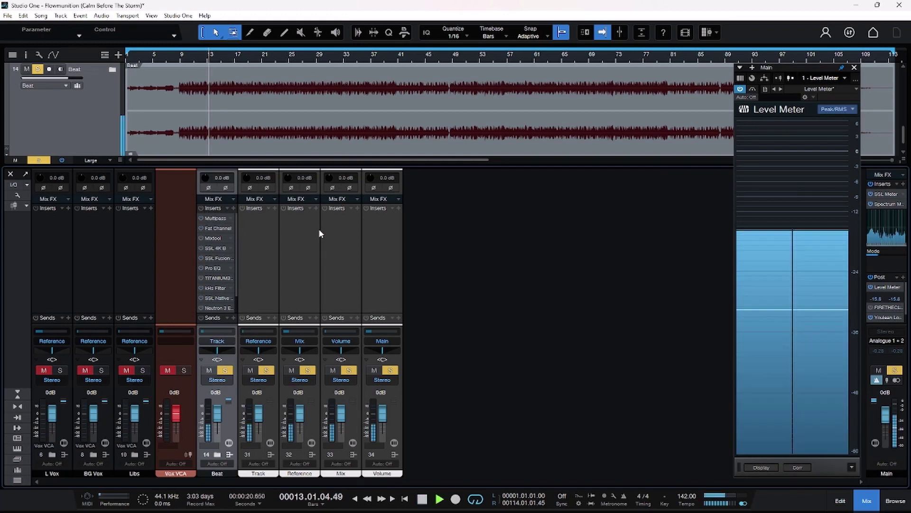
click(202, 208)
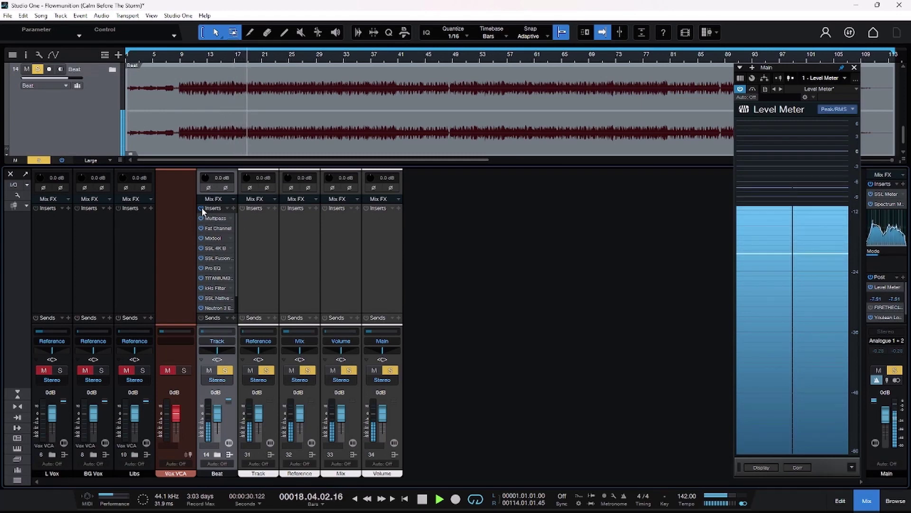
click(202, 208)
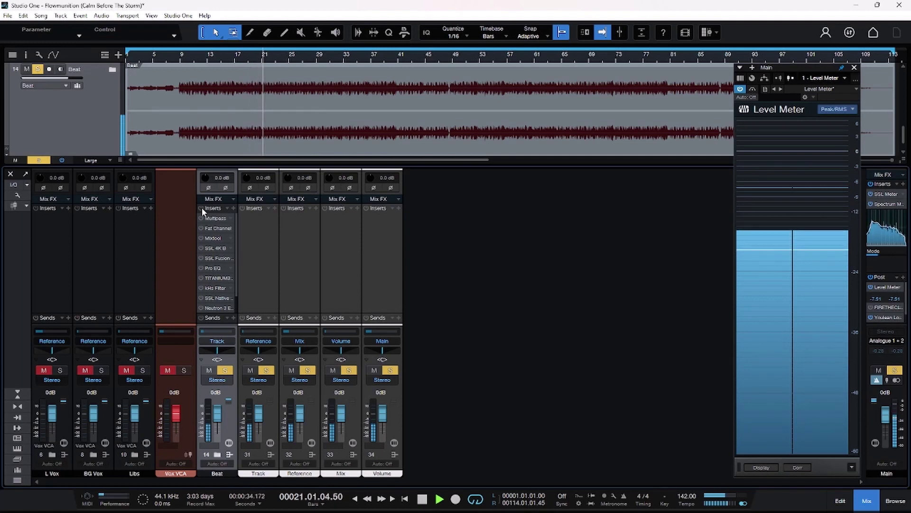
click(201, 208)
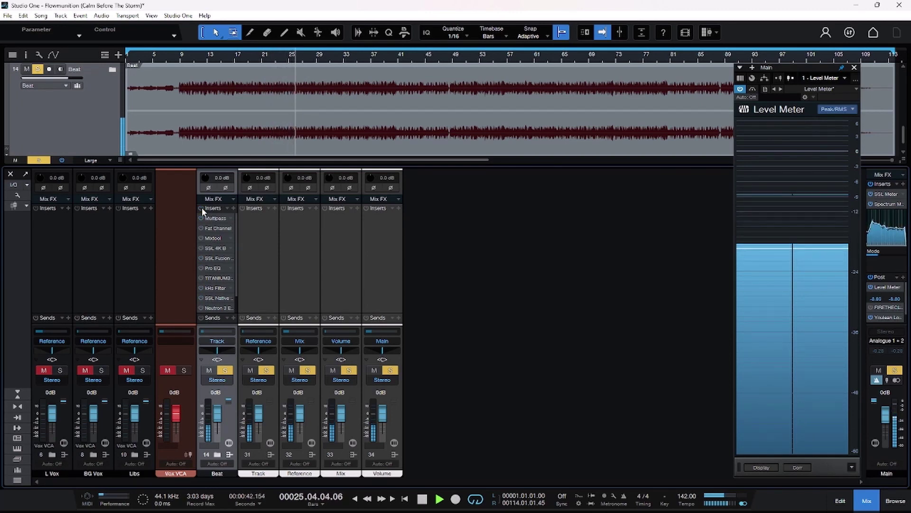
click(202, 208)
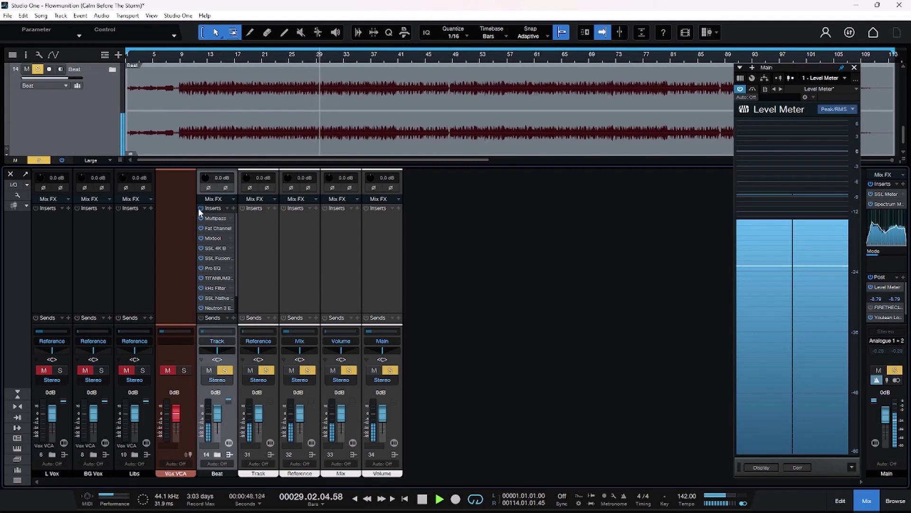
key(space)
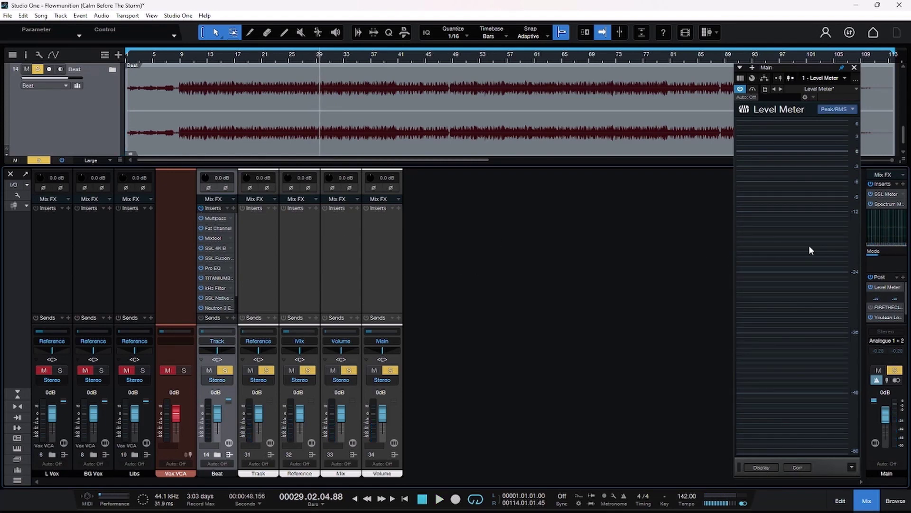
mouse_move(800, 239)
mouse_move(807, 218)
mouse_move(783, 297)
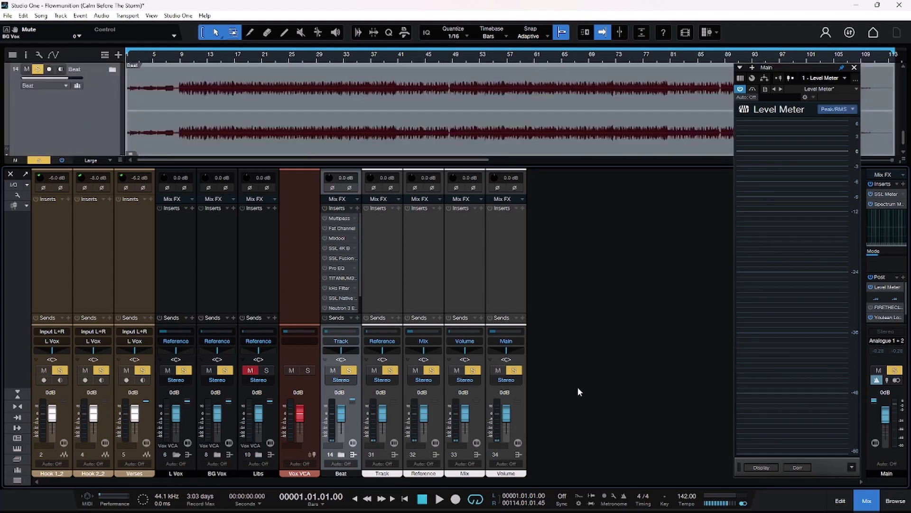
- Play the vocals with the unprocessed Beat from the song start to about bar 30, and return to the song start
key(space)
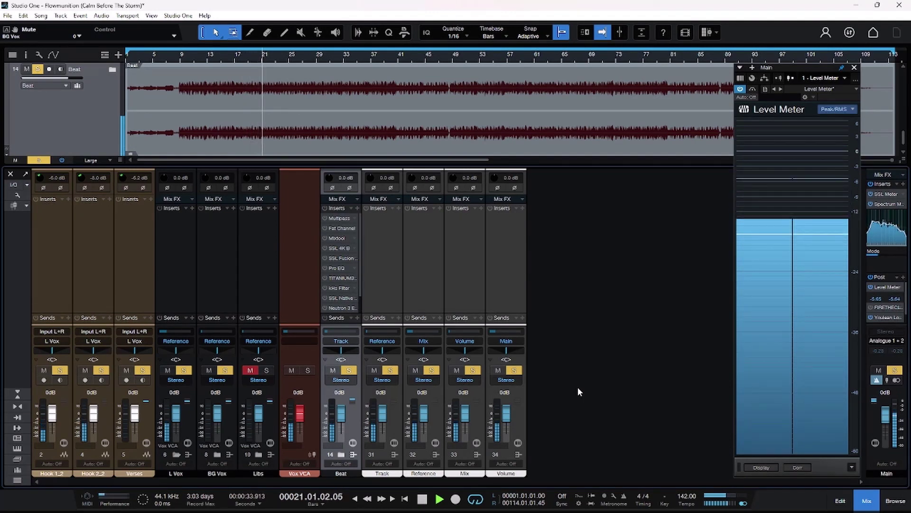
click(130, 415)
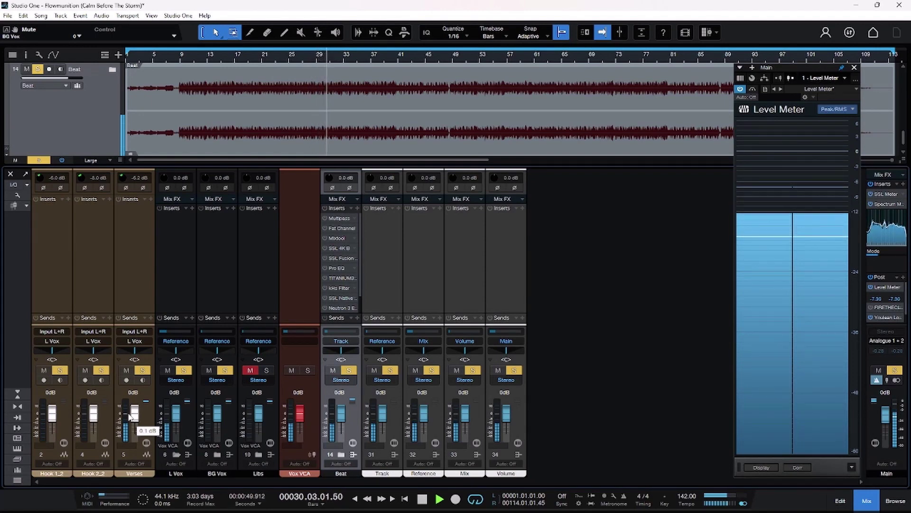
key(space)
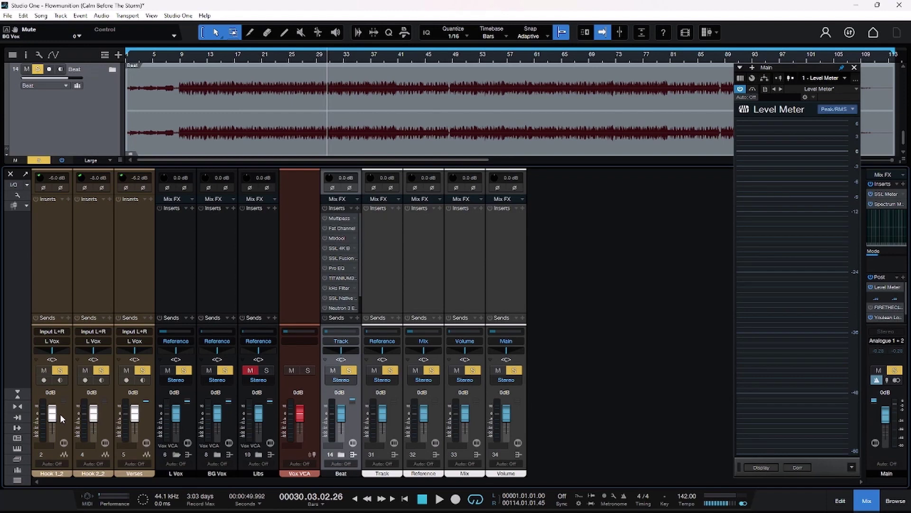
key(Home)
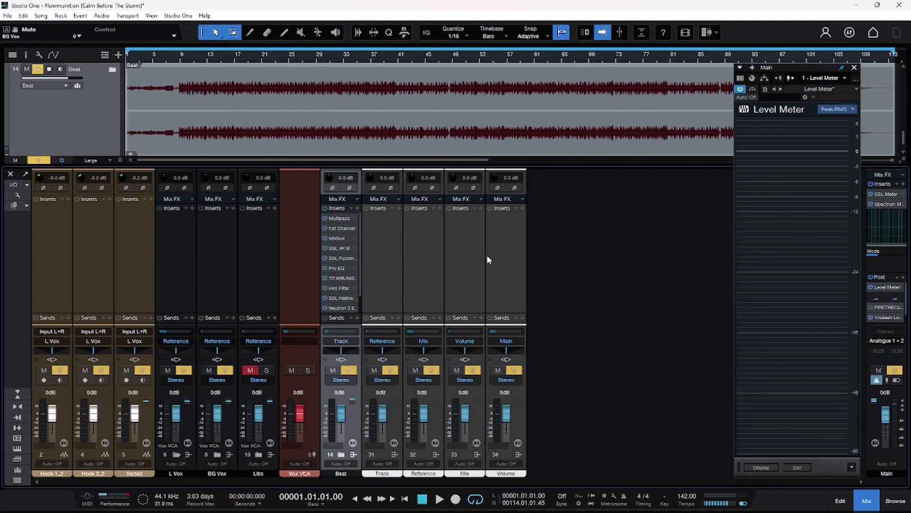
- Play the vocals with the processed Beat from the song start, bypassing and reactivating the Beat's insert chain during playback to compare
key(space)
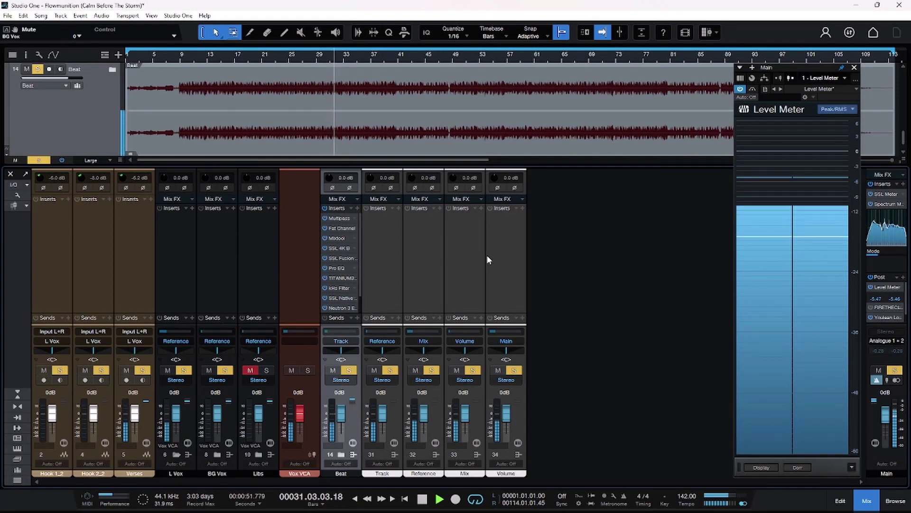
click(325, 208)
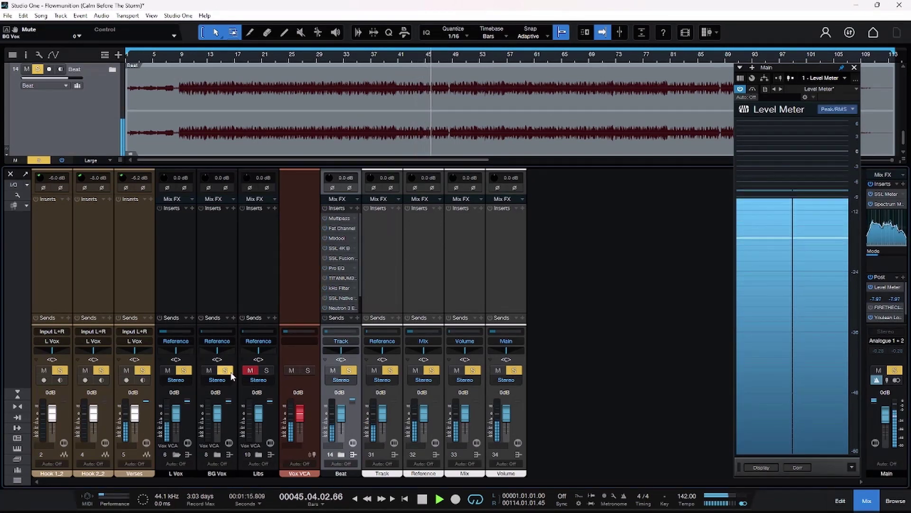
click(292, 370)
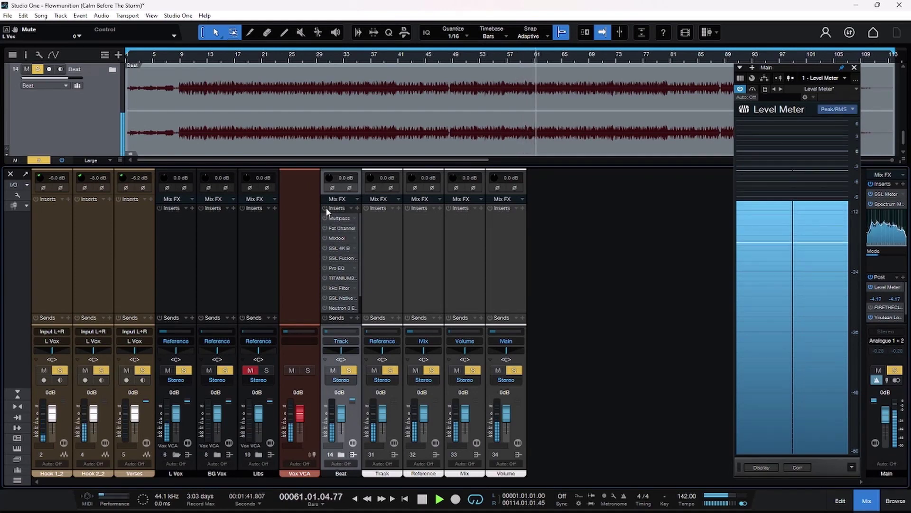
click(325, 208)
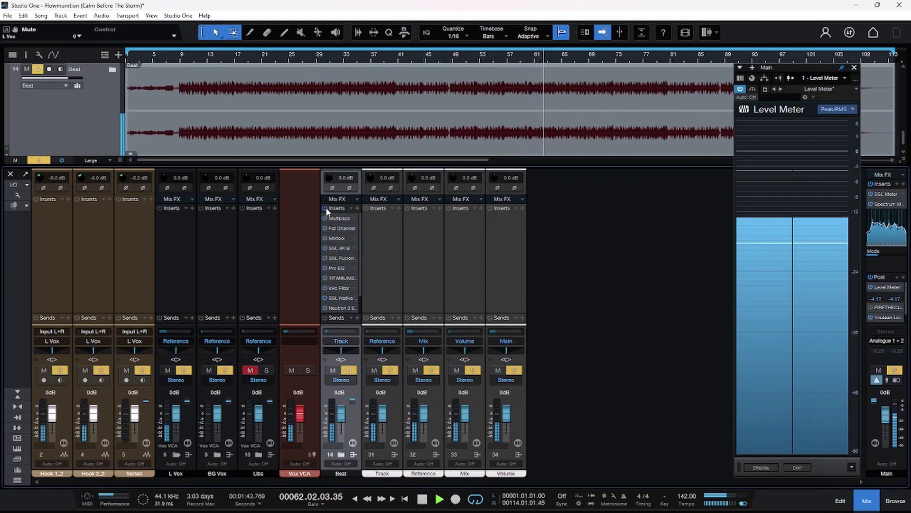